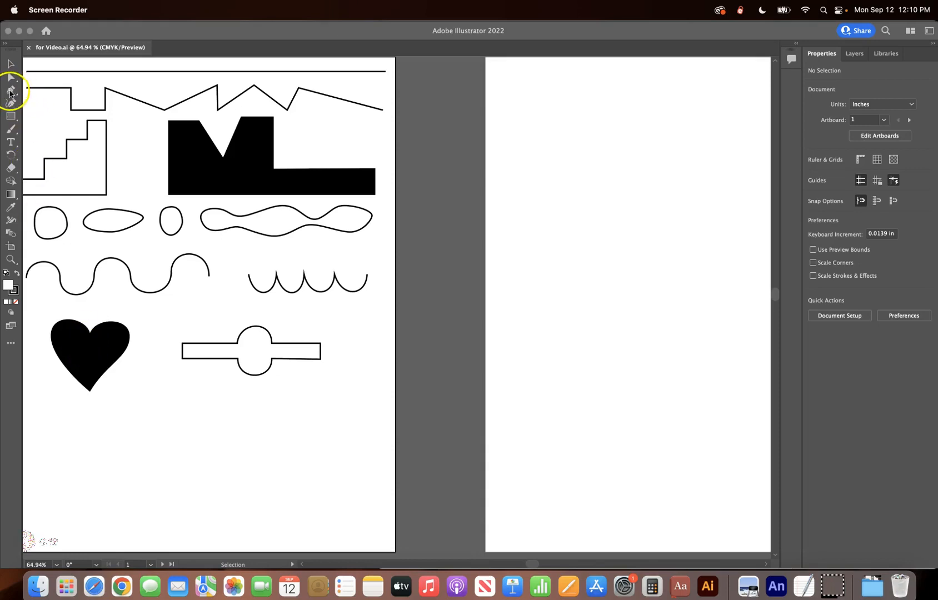
Step: Activate the Pen tool and set it to draw with no fill and a 2 pt stroke
left_click(12, 88)
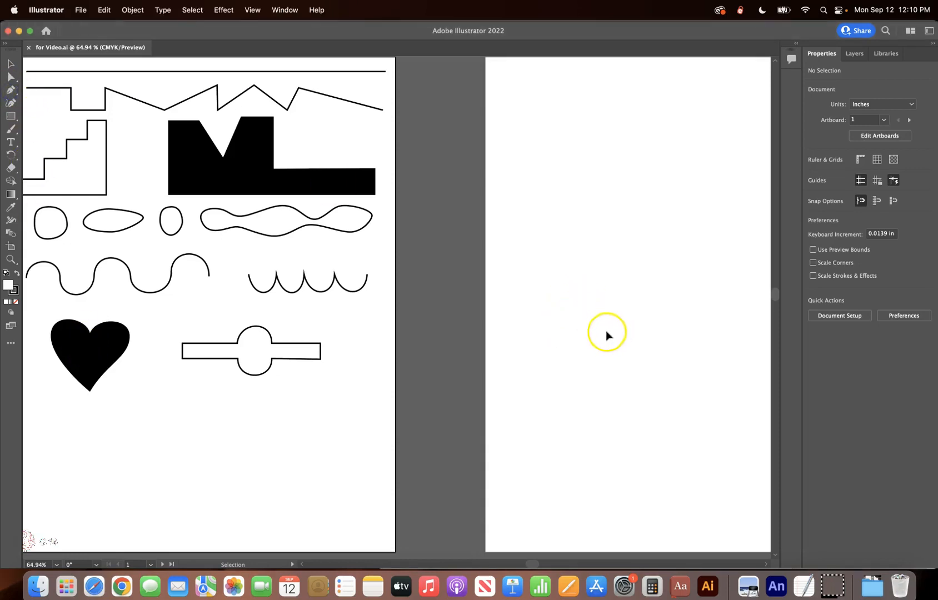
left_click(11, 91)
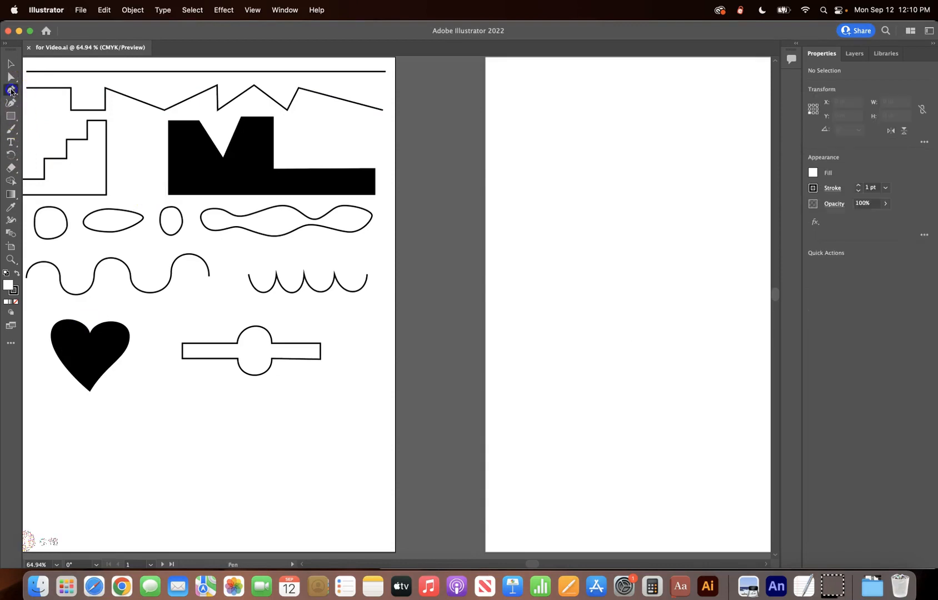
left_click(10, 283)
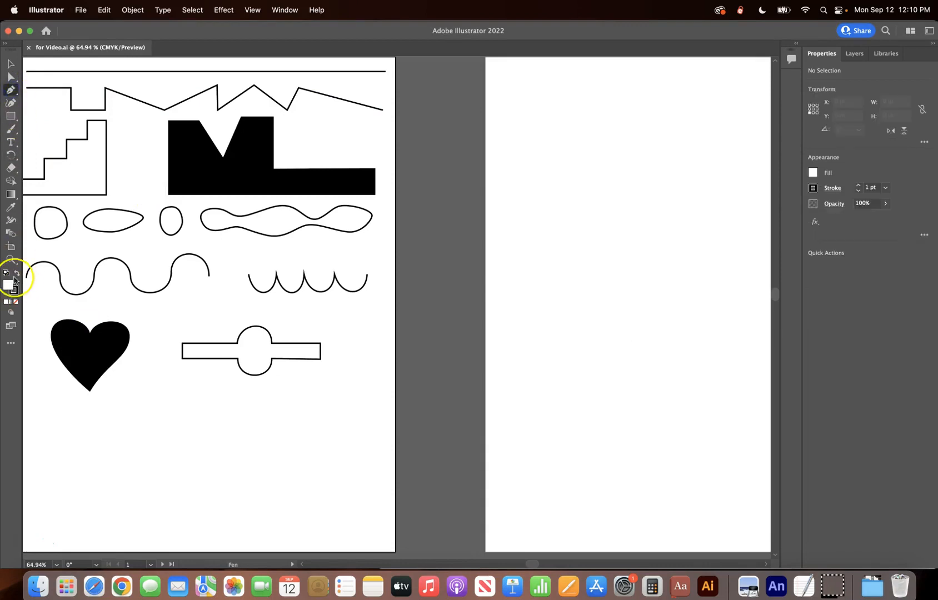
left_click(15, 303)
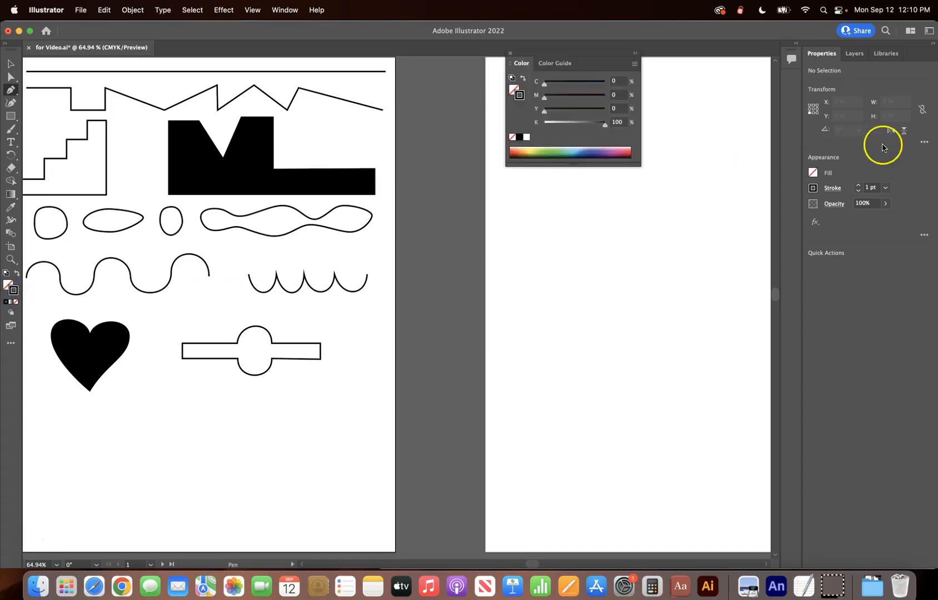
left_click(859, 185)
left_click(511, 54)
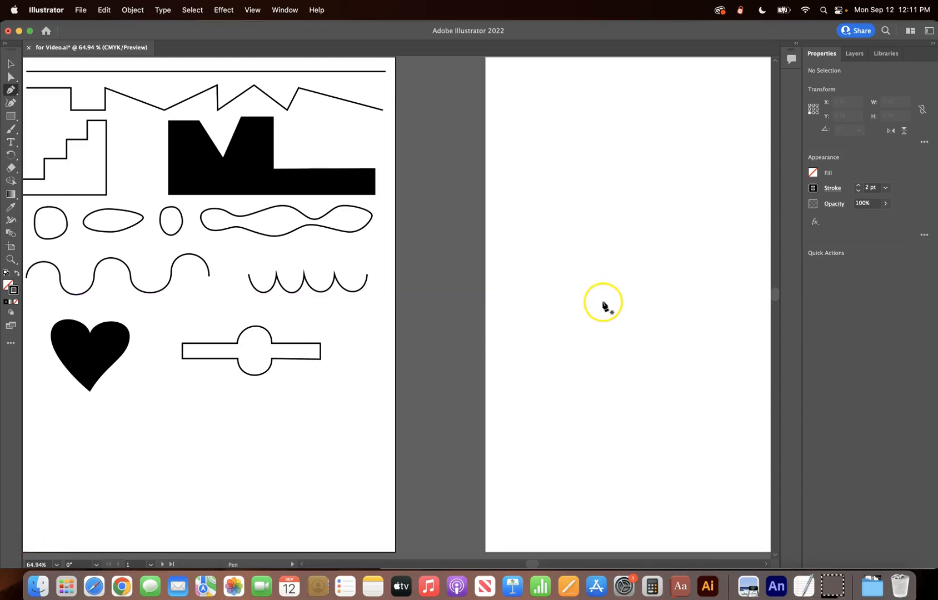
Step: Draw a closed heart outline about 2.6 in wide and 1.9 in tall on the blank artboard, pulling the closing point into a curve, and deselect it
left_click(603, 301)
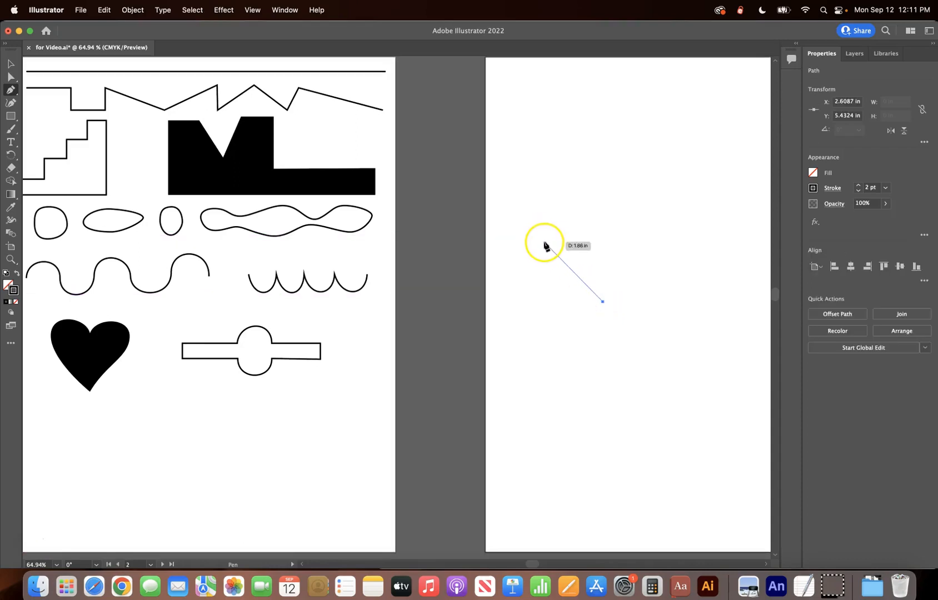
left_click_drag(546, 243, 544, 209)
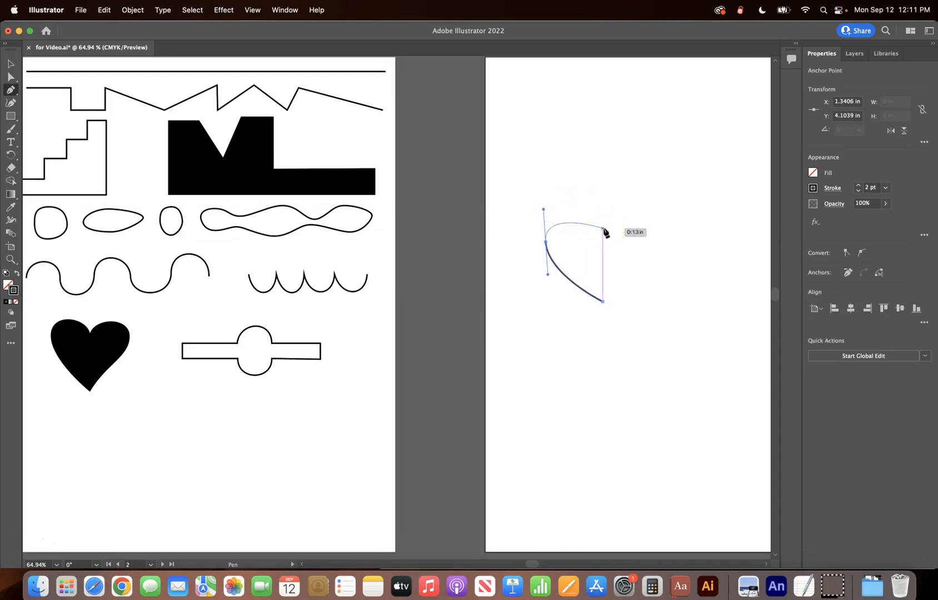
left_click_drag(603, 229, 609, 245)
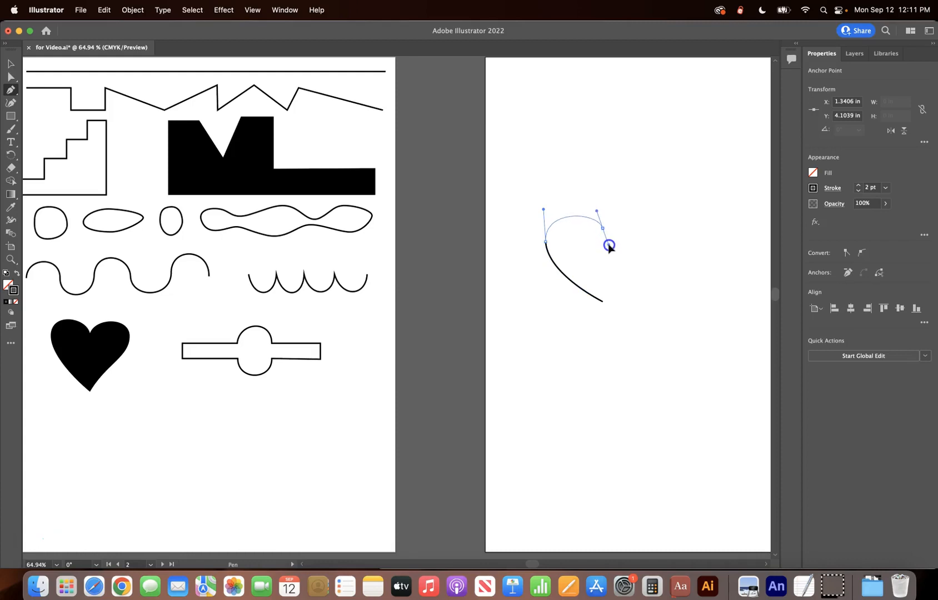
left_click_drag(608, 213, 608, 213)
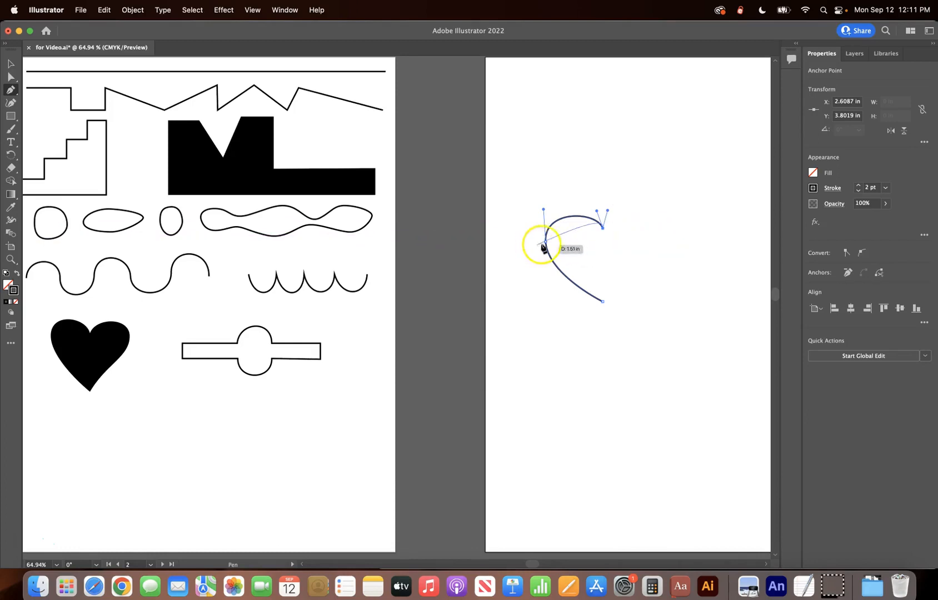
left_click_drag(662, 239, 663, 266)
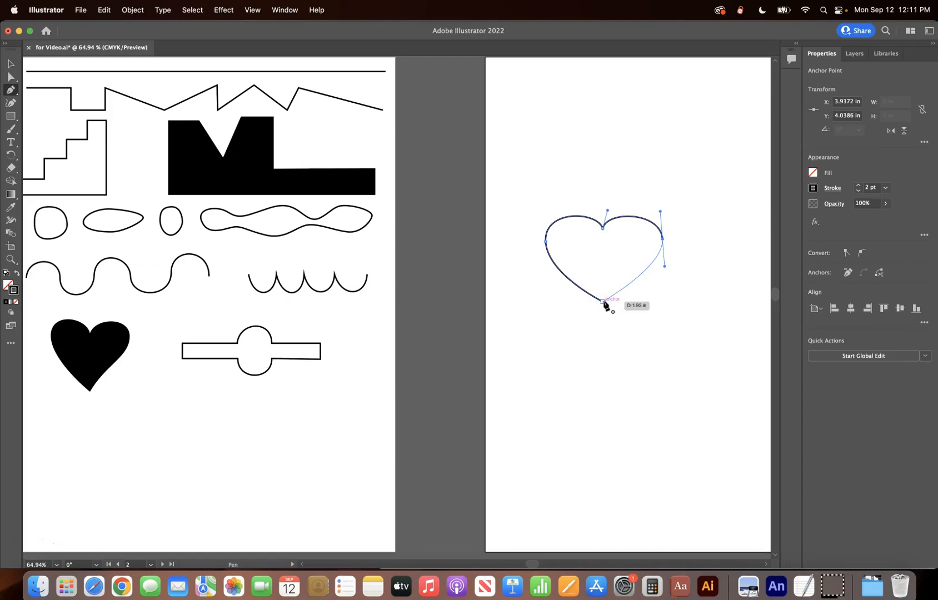
left_click_drag(604, 303, 618, 341)
scroll(619, 342, "right", 3)
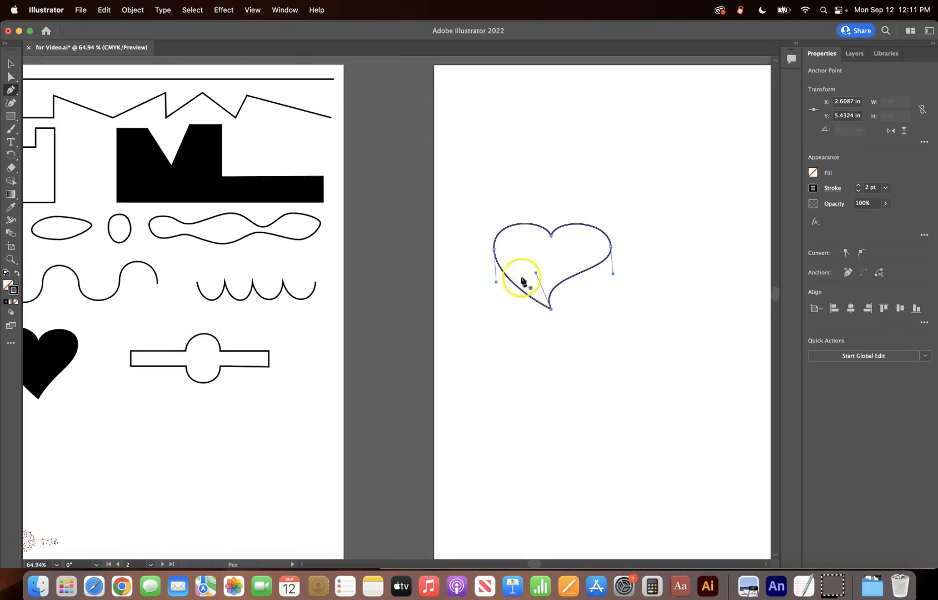
scroll(594, 329, "right", 3)
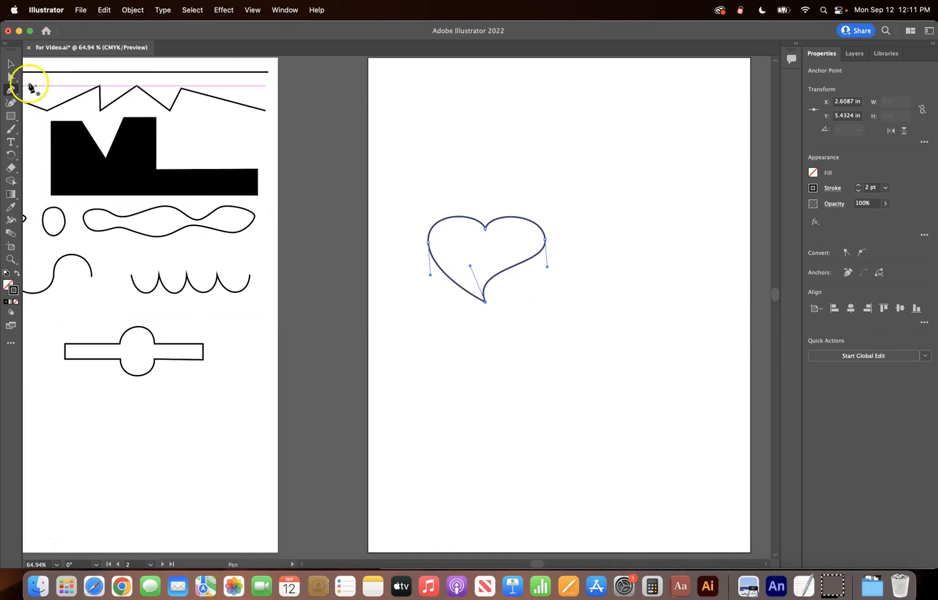
left_click(11, 64)
left_click(517, 319)
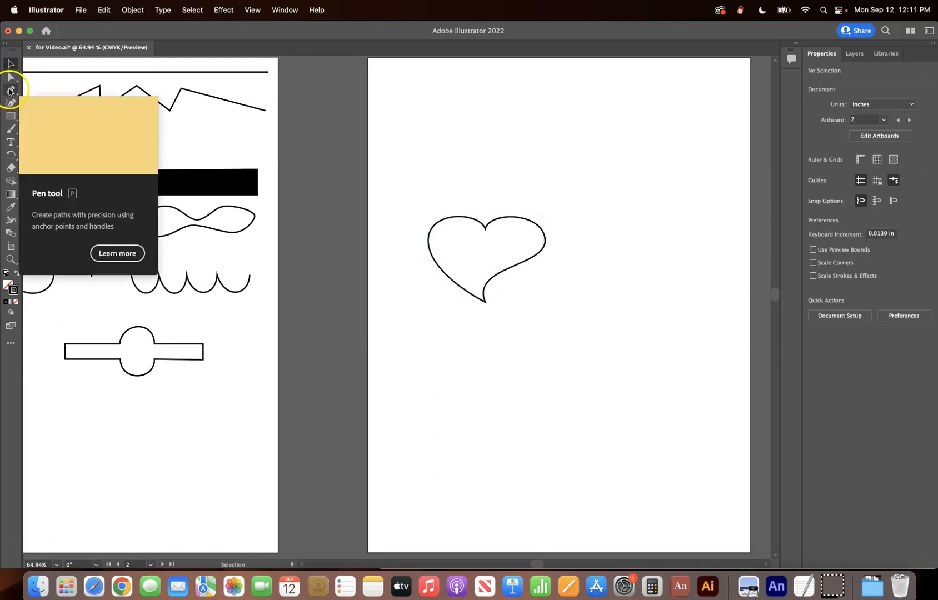
Step: Draw the lobes of a smaller heart to the right of the first one, starting from its bottom tip and leaving the outline open
left_click(10, 90)
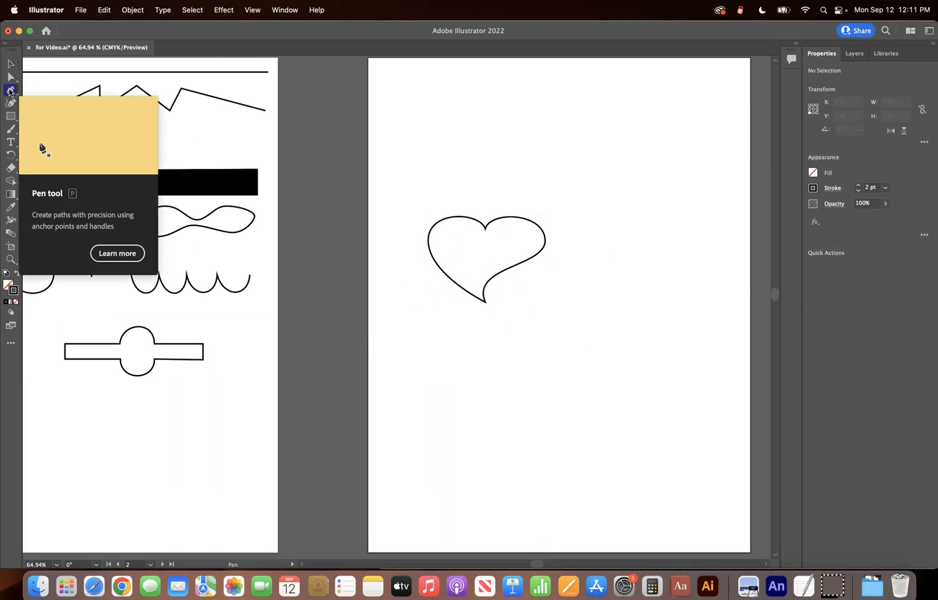
left_click(639, 305)
left_click_drag(633, 301, 620, 284)
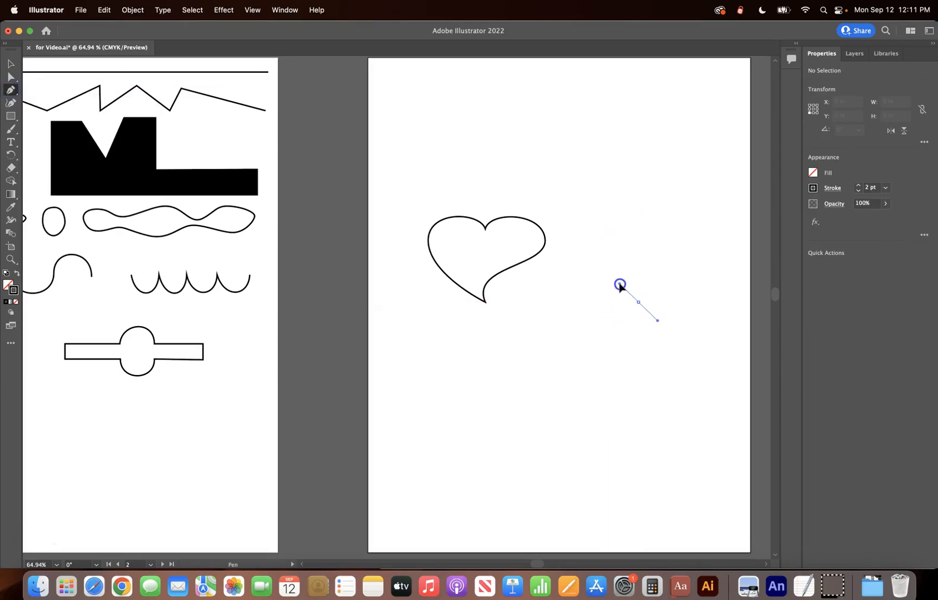
left_click_drag(619, 285, 640, 265)
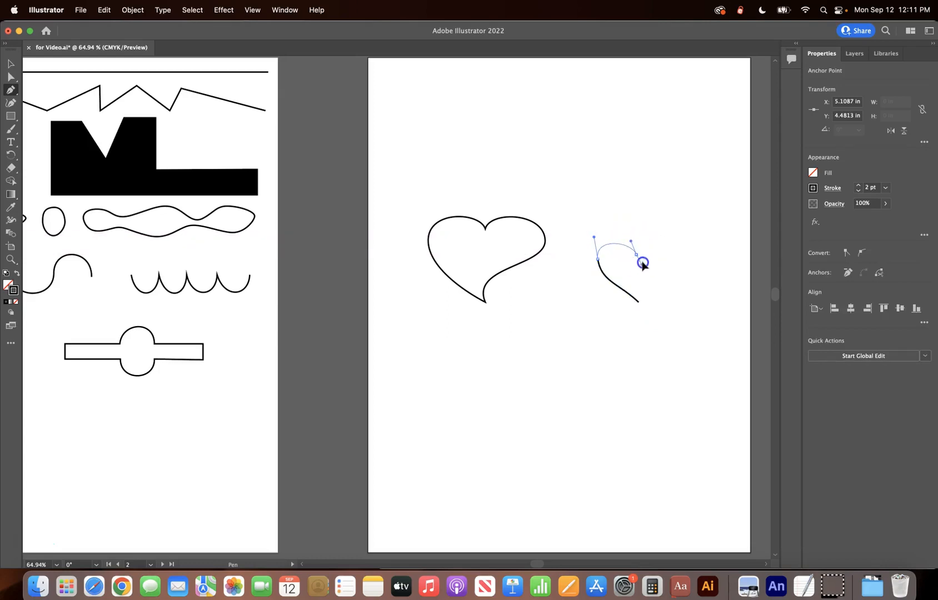
left_click_drag(640, 242, 677, 272)
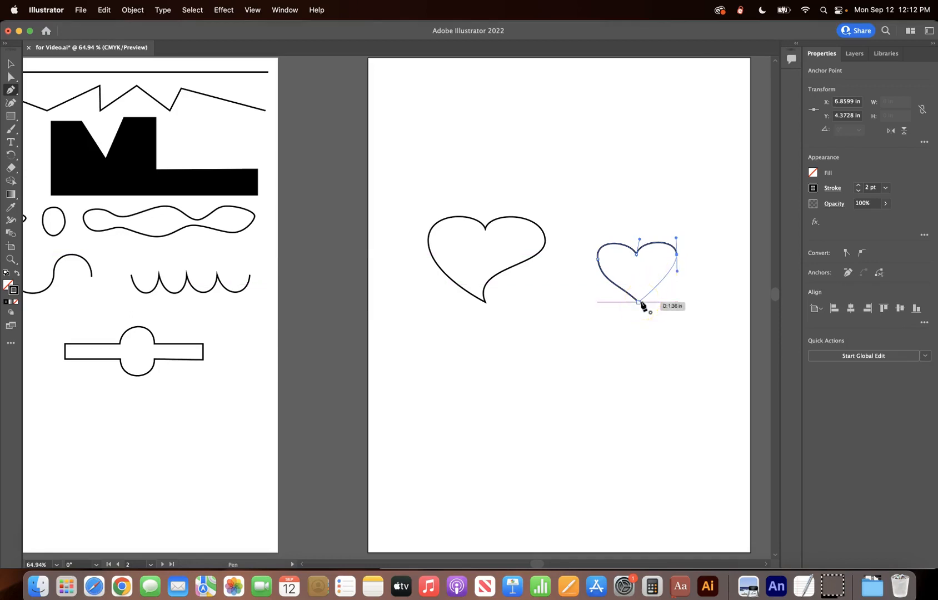
Step: Undo the smooth closing of the smaller heart and close it at the bottom tip with a sharp corner point
left_click_drag(641, 304, 639, 314)
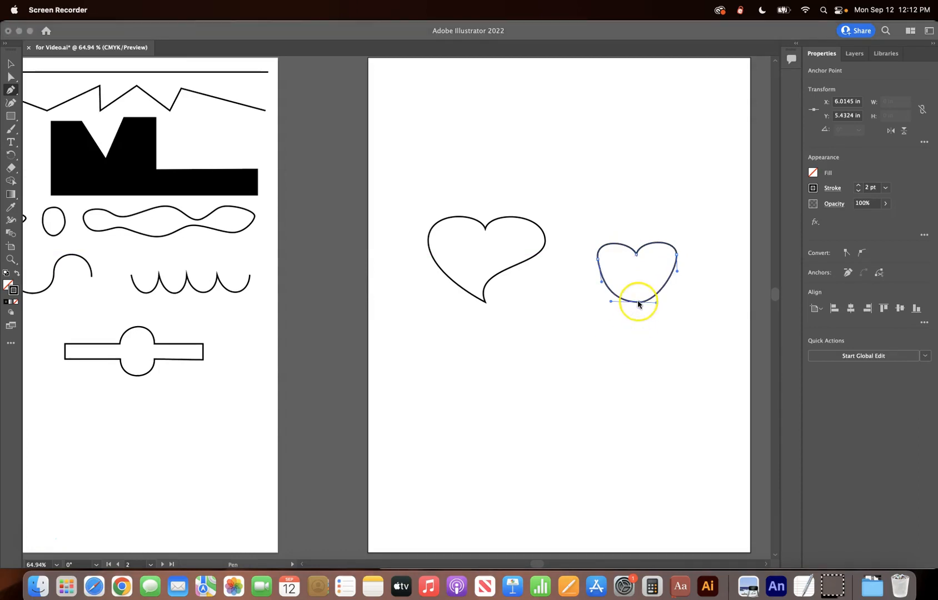
left_click(641, 328)
key("super+z")
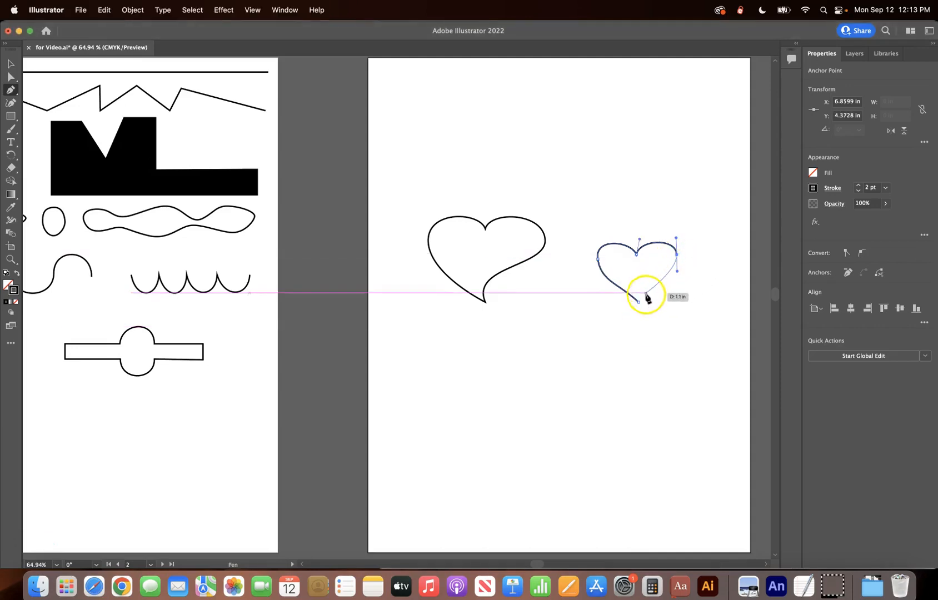
left_click_drag(639, 303, 629, 323)
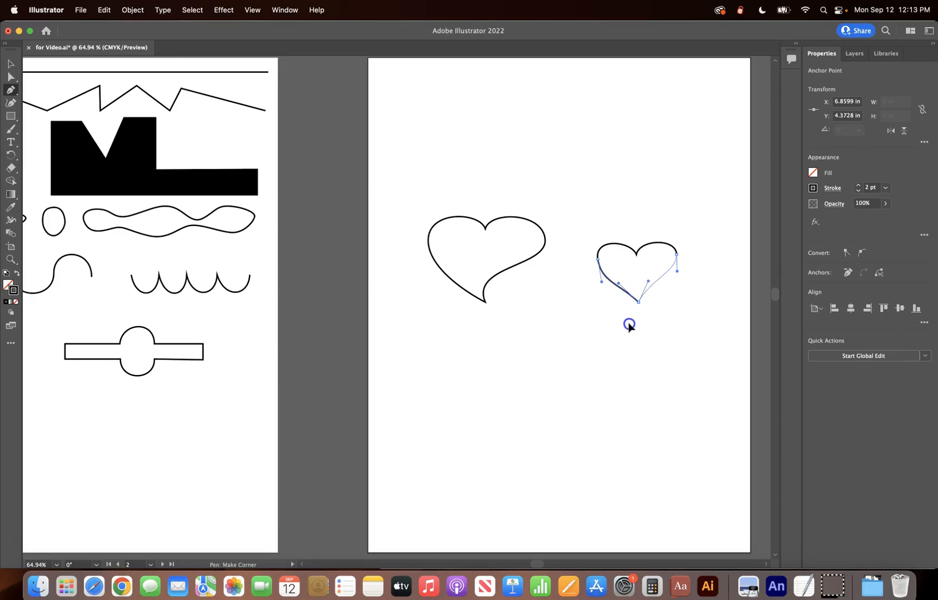
left_click_drag(629, 325, 630, 326)
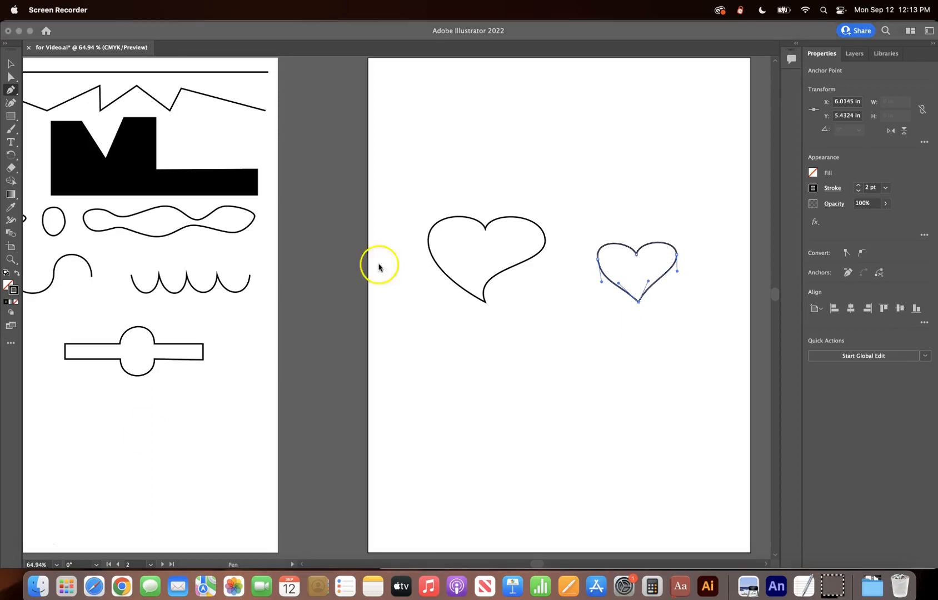
left_click(451, 281)
left_click_drag(453, 221, 424, 140)
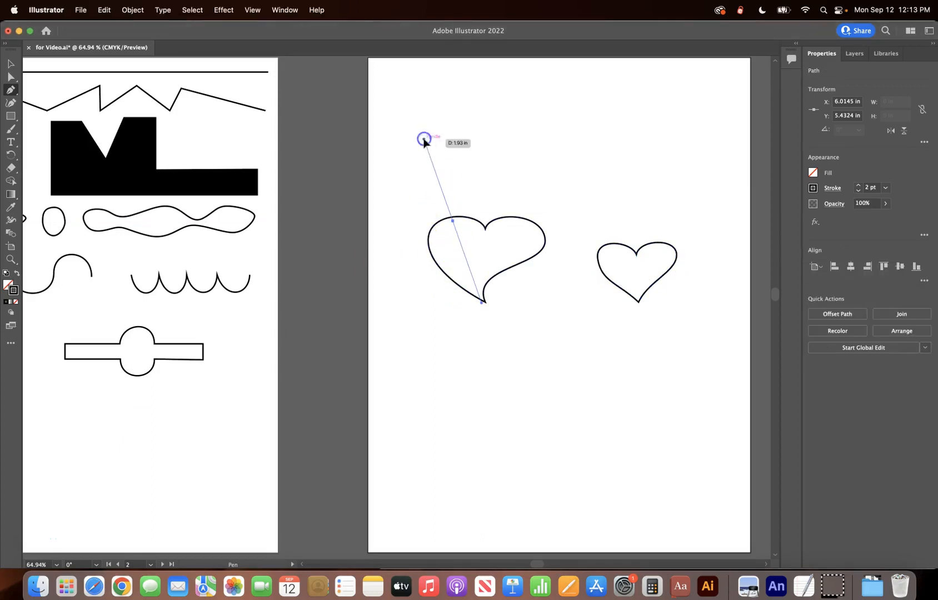
key("super+z")
Step: Move the first heart to the upper-left area of the artboard and delete the smaller heart
left_click(10, 64)
left_click_drag(544, 239, 509, 127)
left_click_drag(579, 309, 692, 222)
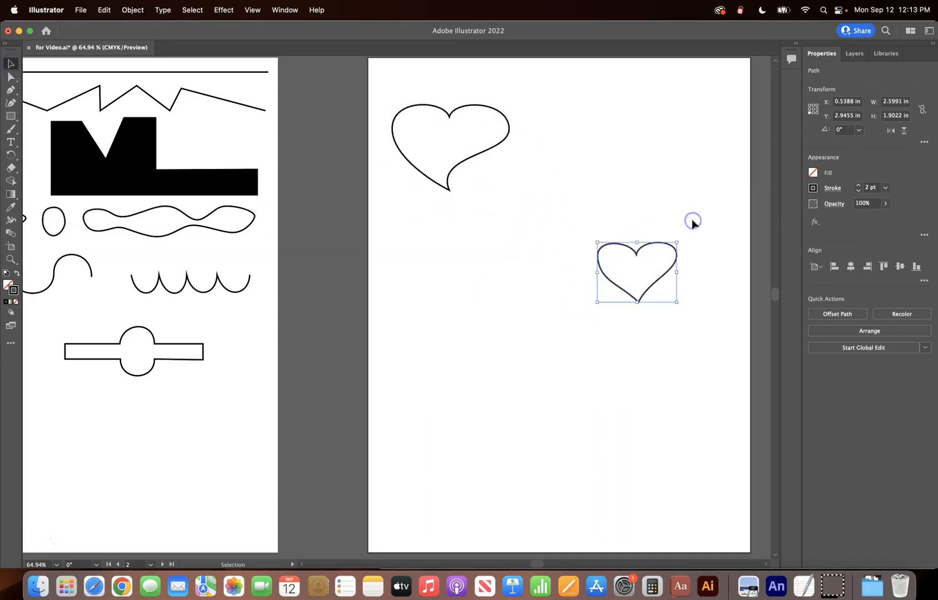
key("Delete")
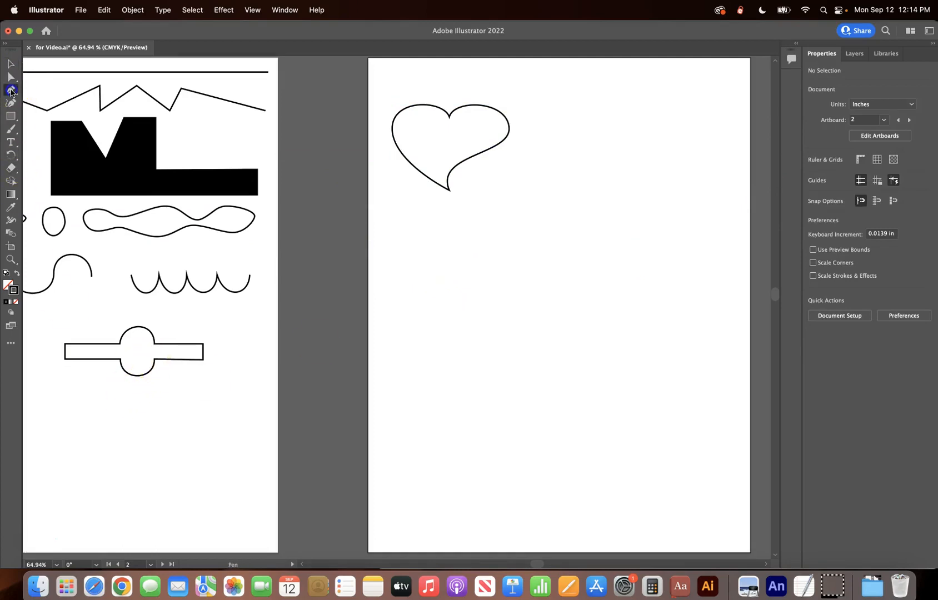
Step: Draw a horizontal segment about 1.7 in long below the heart and continue it with an upward semicircular bump about 1.06 in wide
left_click(11, 91)
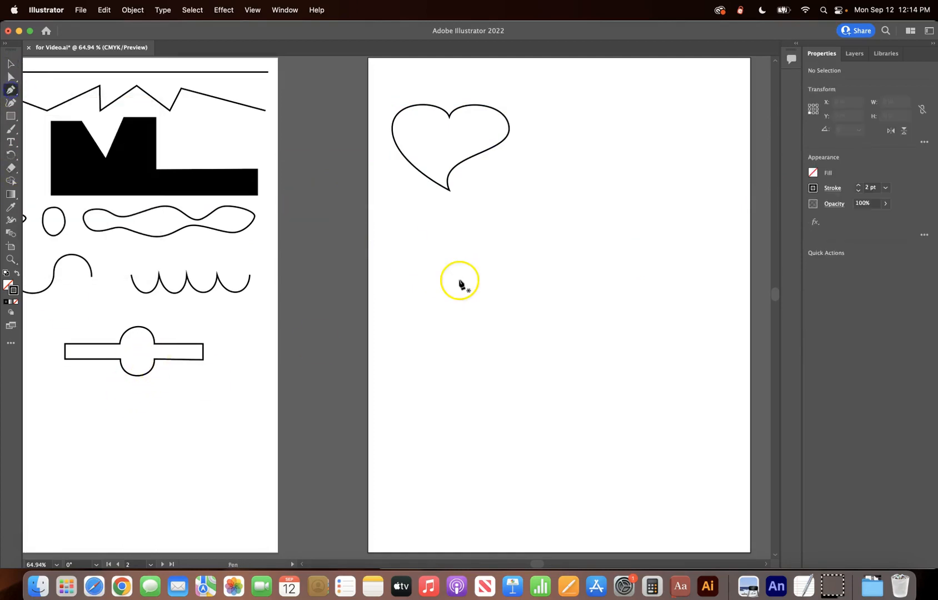
left_click(416, 302)
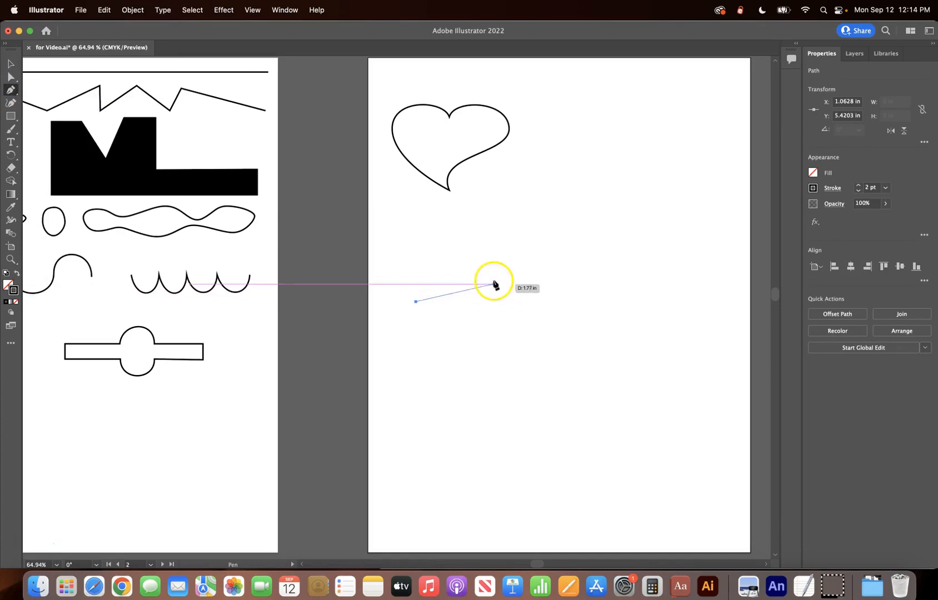
left_click_drag(492, 302, 492, 253)
key("super+z")
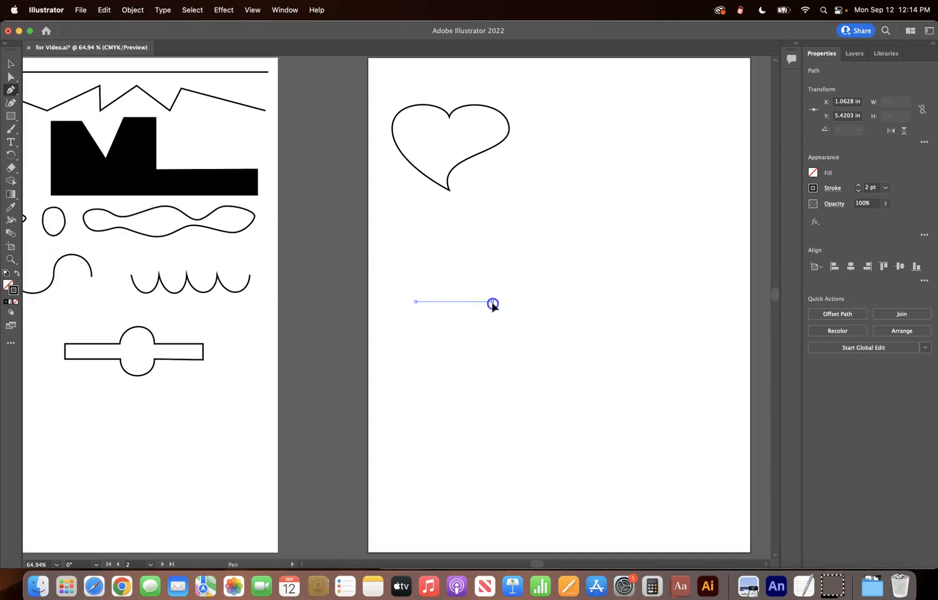
left_click(492, 303)
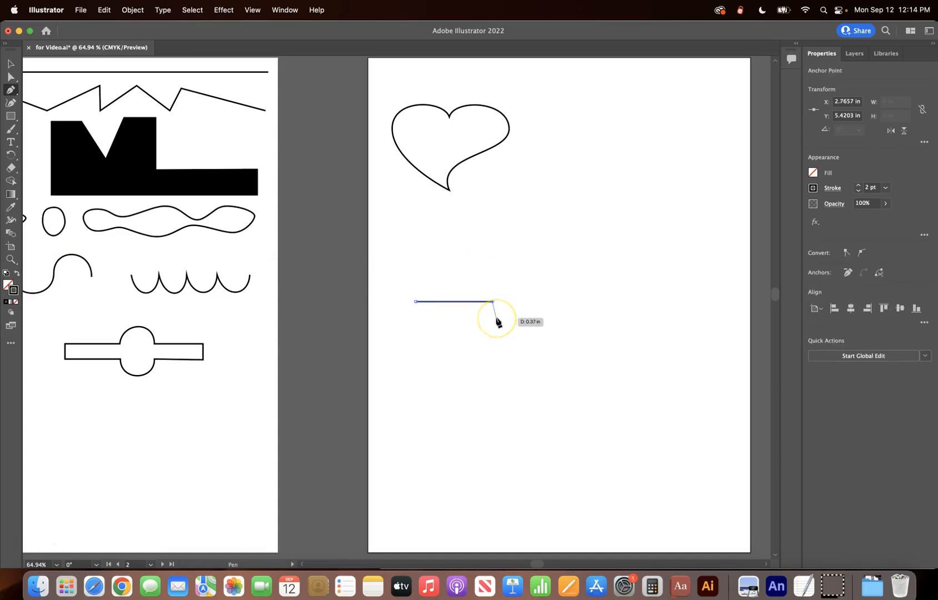
left_click(493, 303)
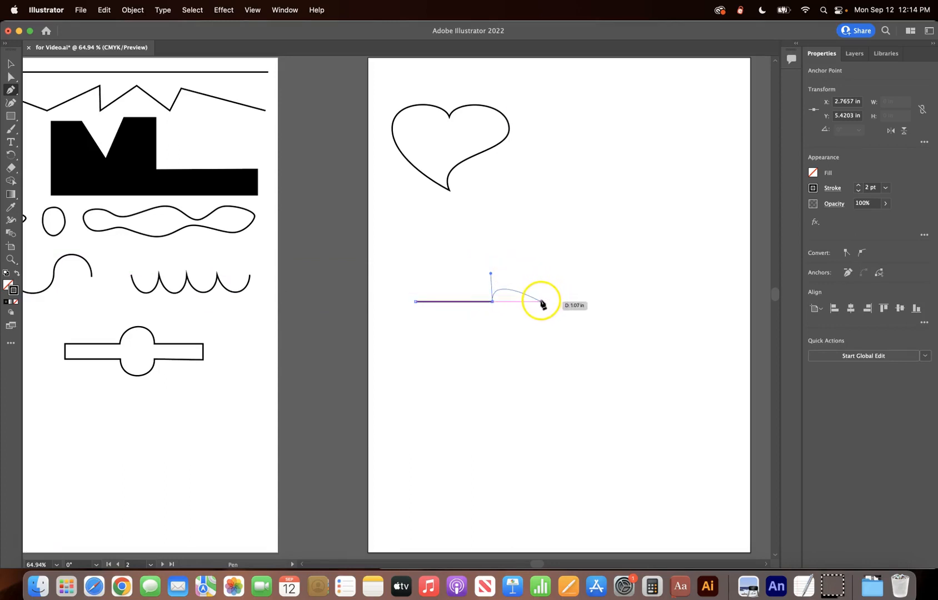
left_click_drag(541, 302, 542, 333)
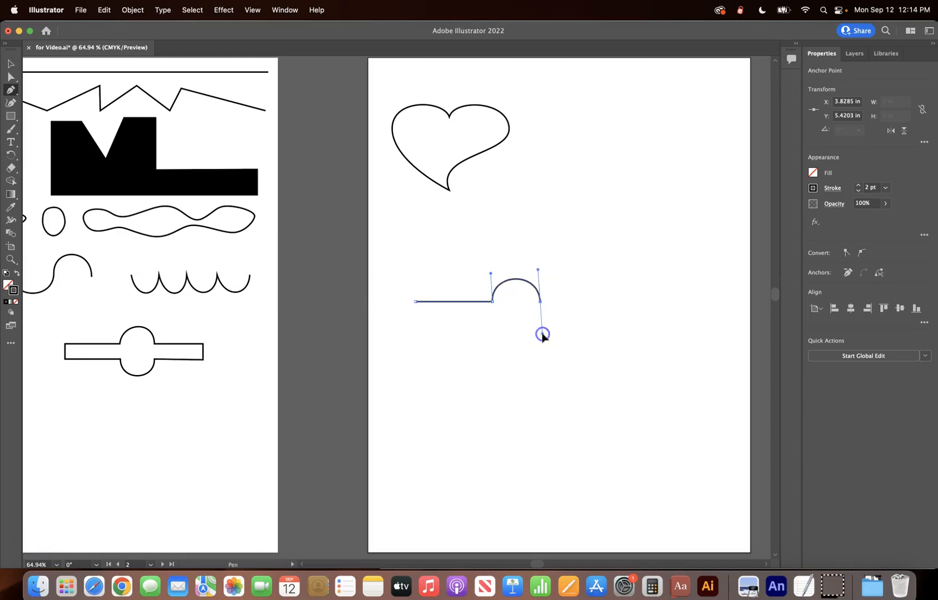
Step: Make the bump's end anchor a corner and add the right arm with straight segments, about 0.4 in deep, returning beneath the bump's right end
left_click(638, 302)
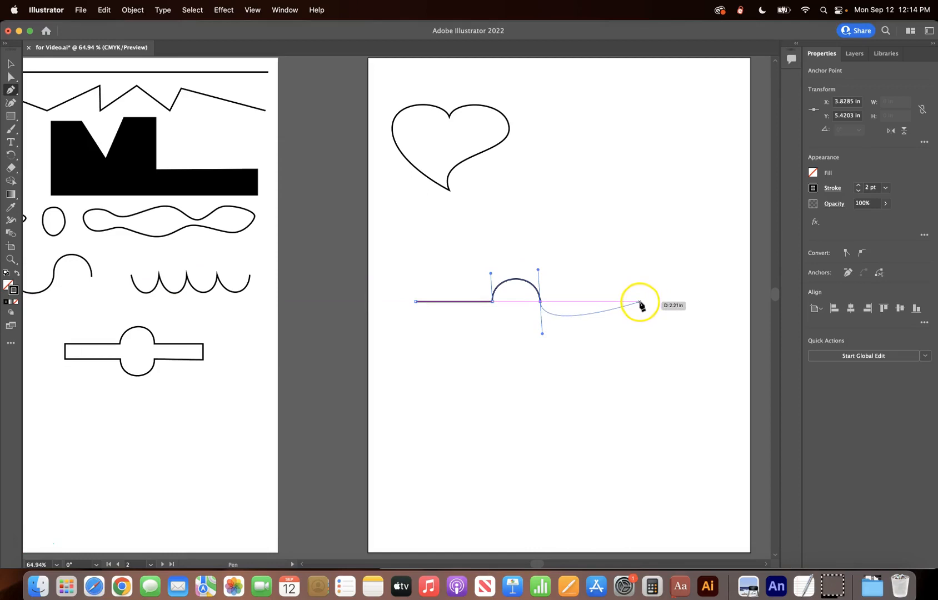
key("super+z")
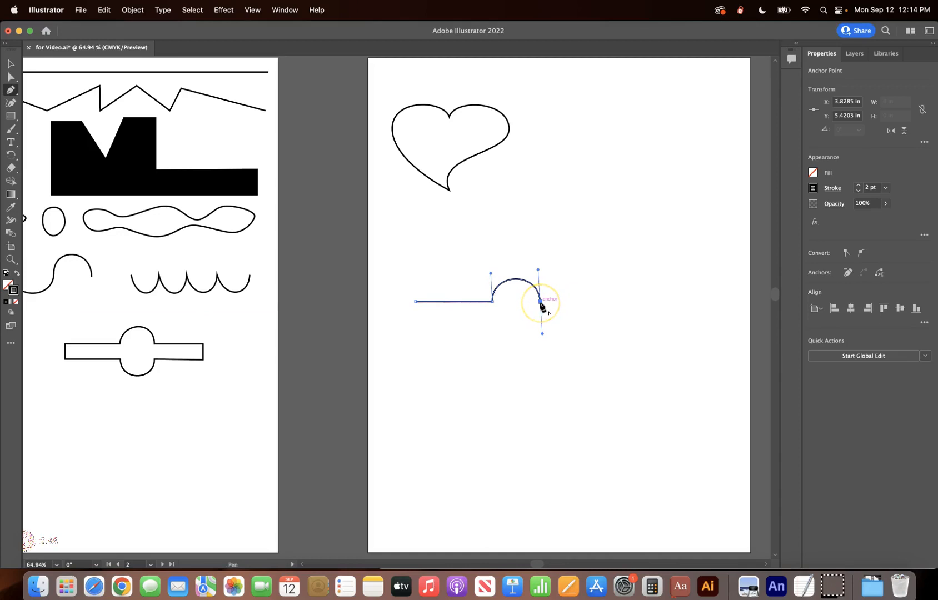
left_click_drag(541, 303, 547, 310)
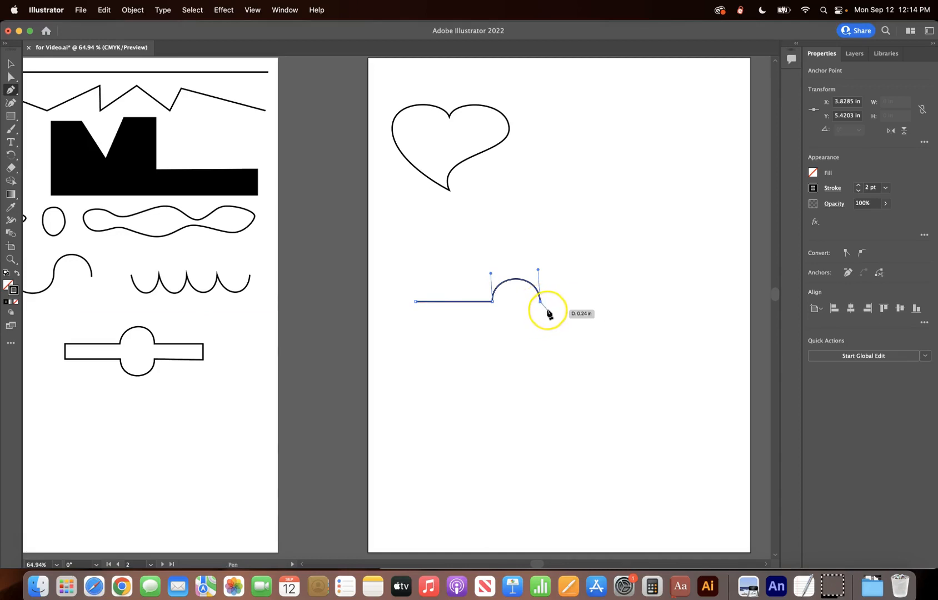
left_click(620, 302)
left_click(620, 320)
left_click(541, 320)
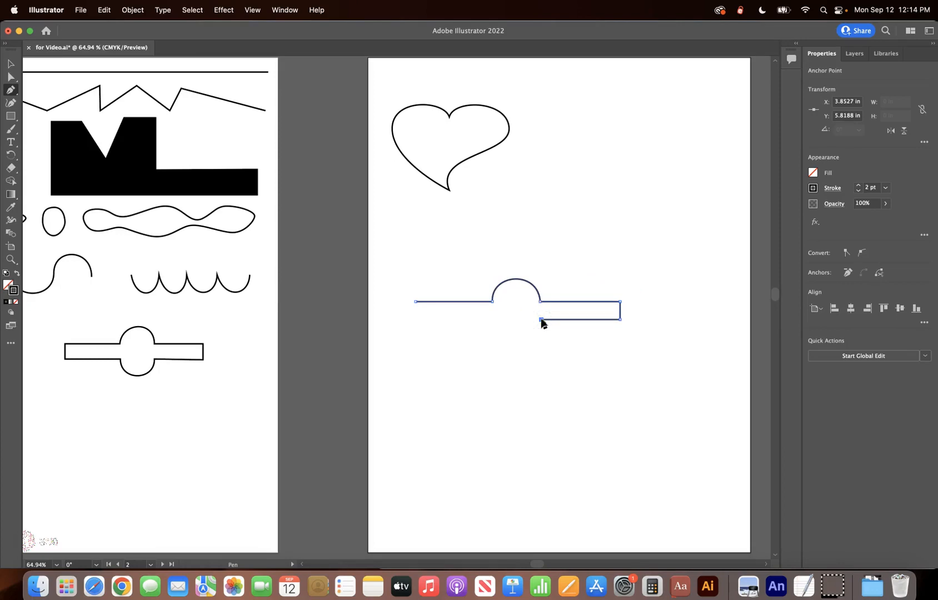
Step: Draw a downward semicircular bump about 1.03 in wide from the right arm's lower end, mirroring the bump above
left_click_drag(542, 321, 542, 348)
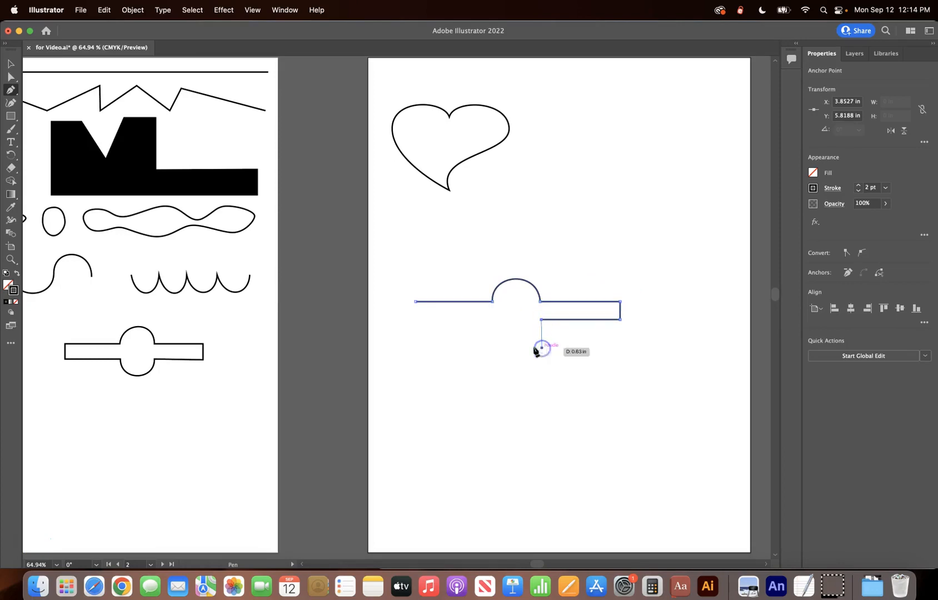
left_click(495, 322)
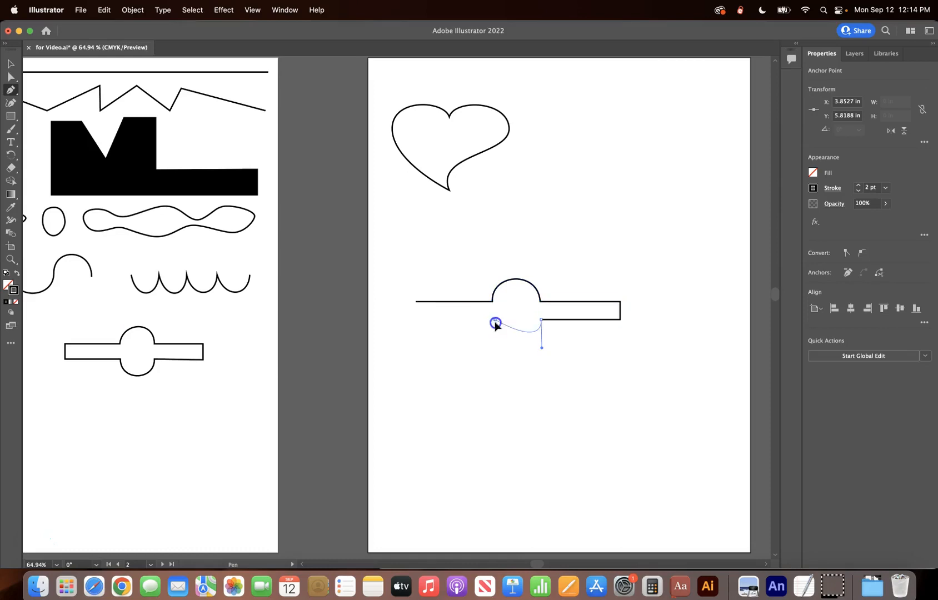
left_click_drag(496, 322, 494, 291)
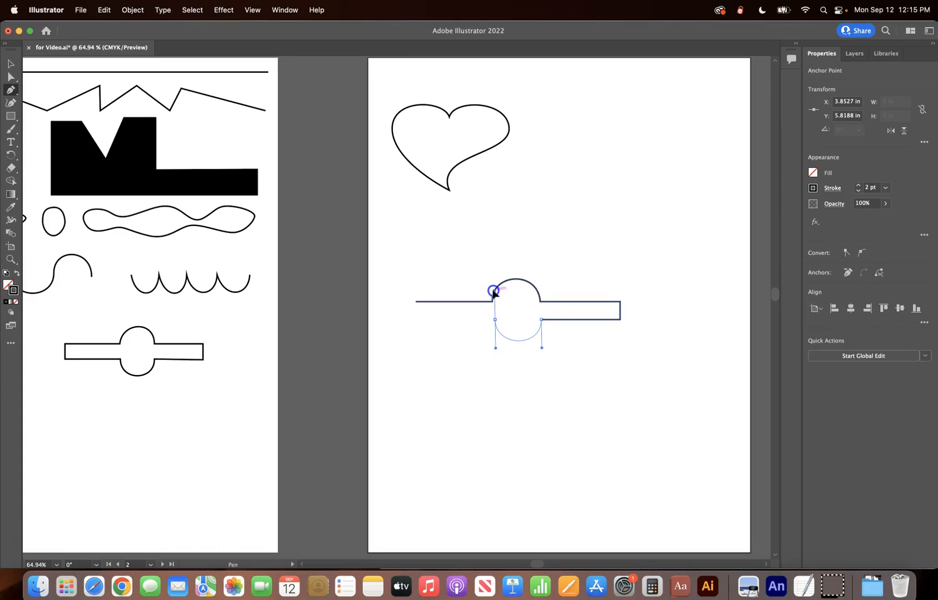
Step: Make the lower bump's end anchor a corner and close the outline with a straight left arm about 1.76 in long and 0.42 in deep
left_click(494, 290)
left_click(495, 320)
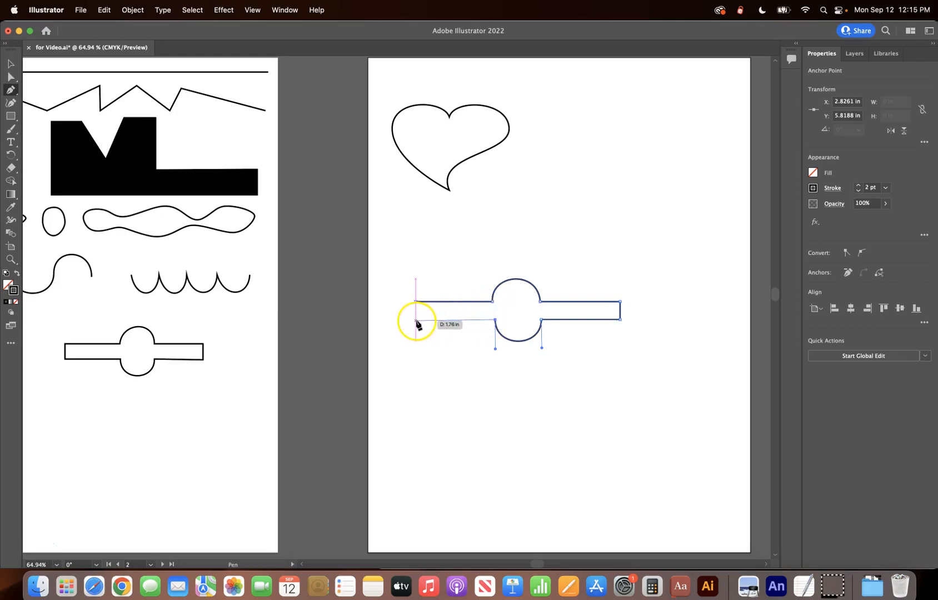
left_click(416, 321)
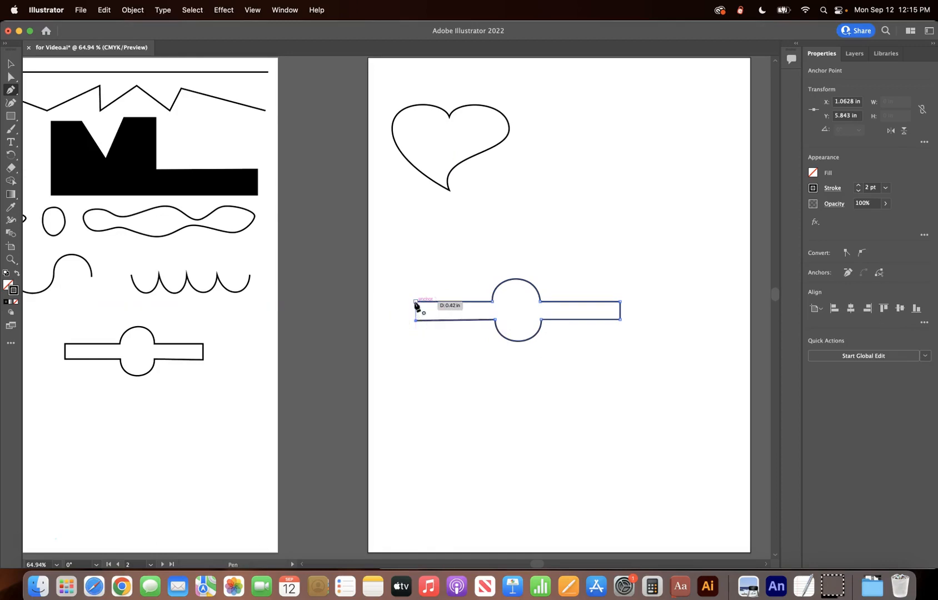
left_click(415, 303)
left_click_drag(717, 436, 486, 60)
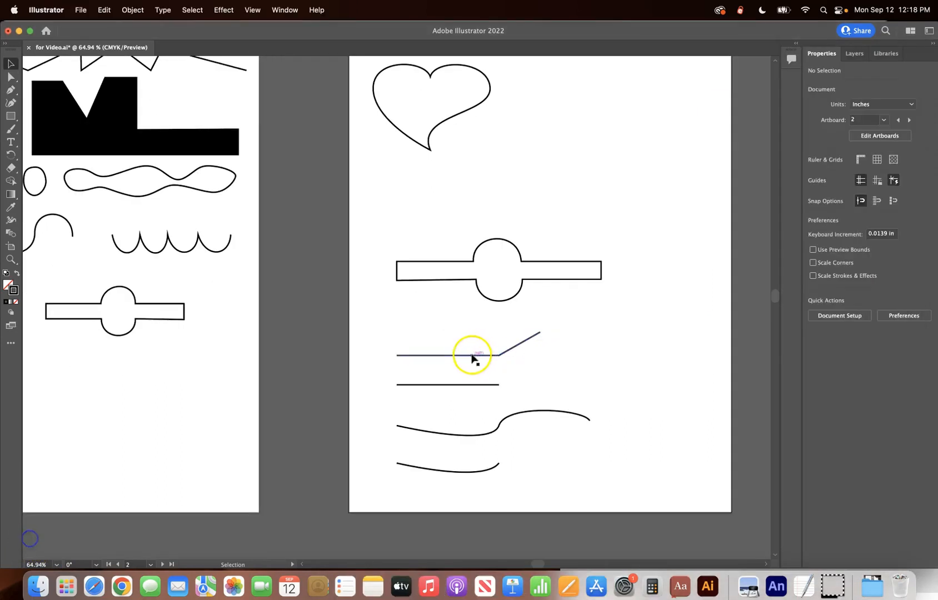
Step: Reactivate the lower straight line at its right end anchor with the Pen tool and extend it with a short upward diagonal segment
left_click(472, 357)
left_click(525, 384)
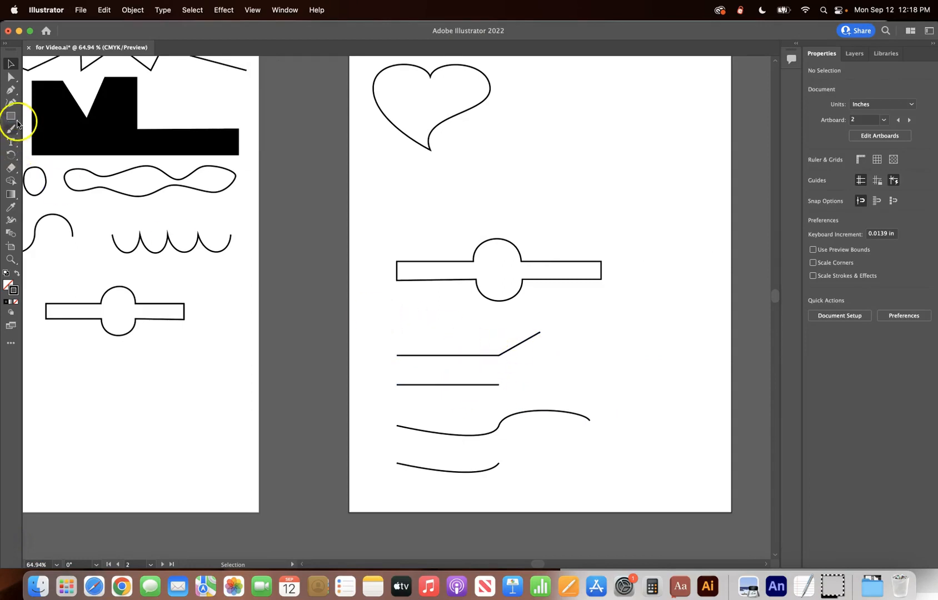
left_click(9, 91)
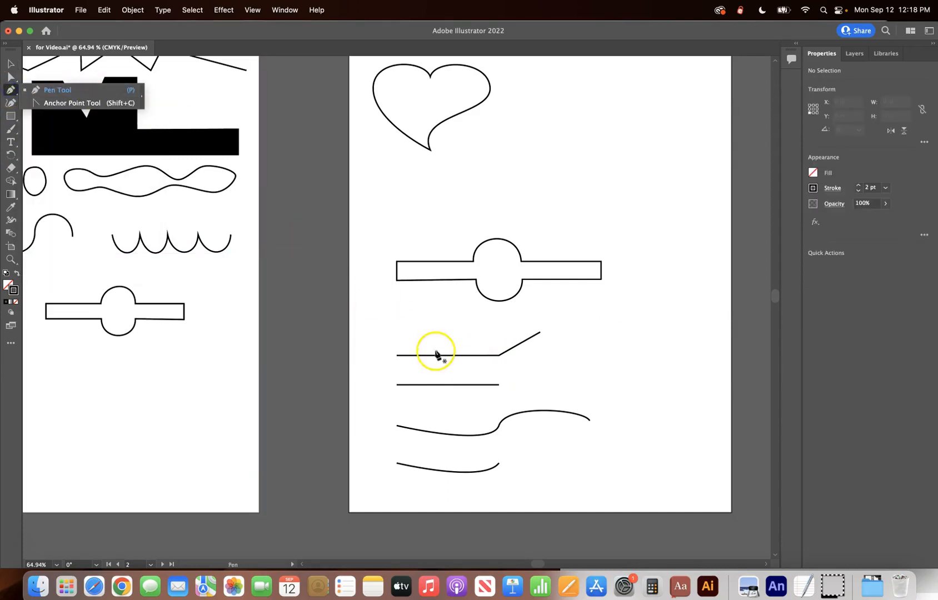
left_click(498, 384)
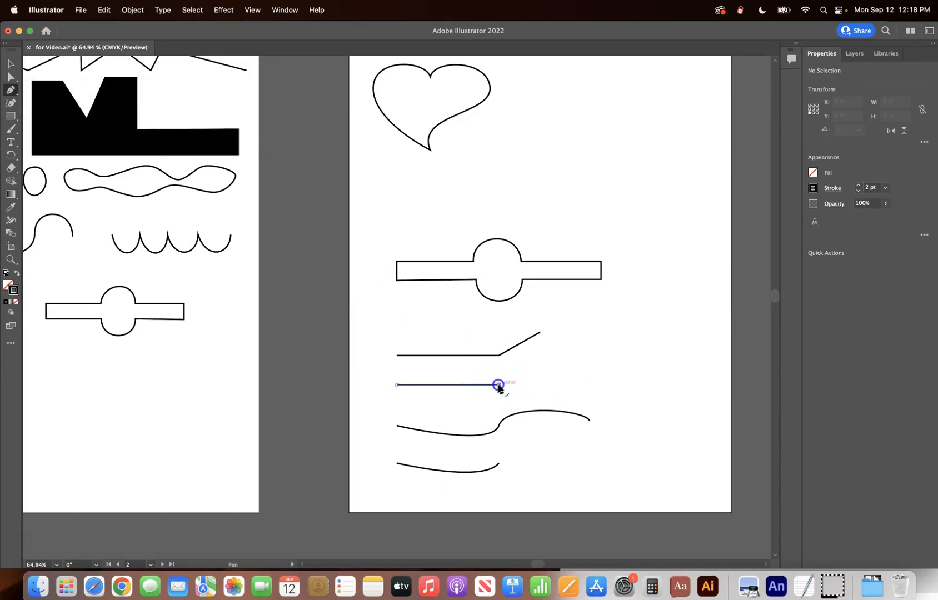
left_click(543, 356)
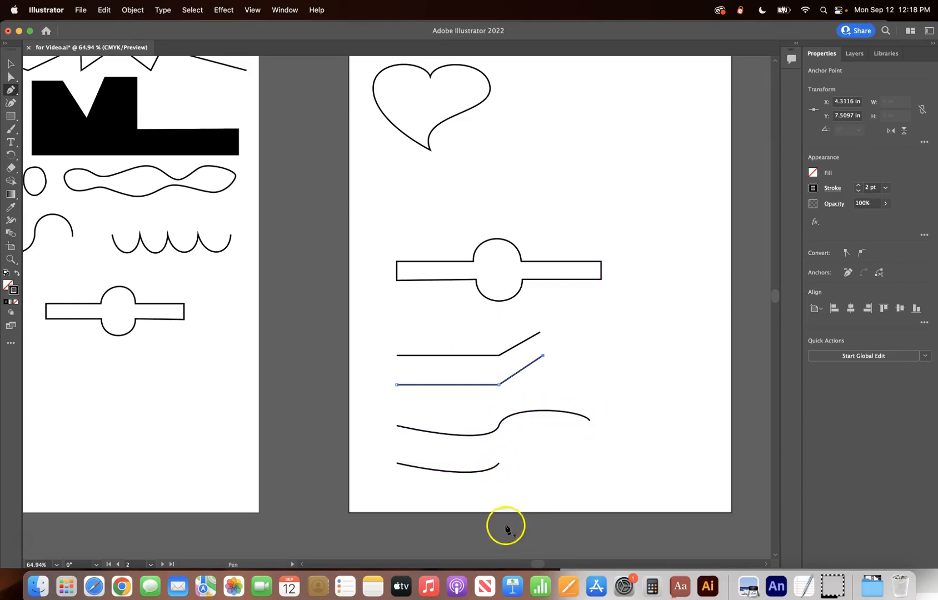
Step: Try to extend the bottom curve from its right end anchor with an arched segment about 2.15 in across, and undo it
left_click(499, 464)
mouse_move(572, 464)
left_mouse_down()
mouse_move(597, 466)
mouse_move(624, 501)
left_mouse_up()
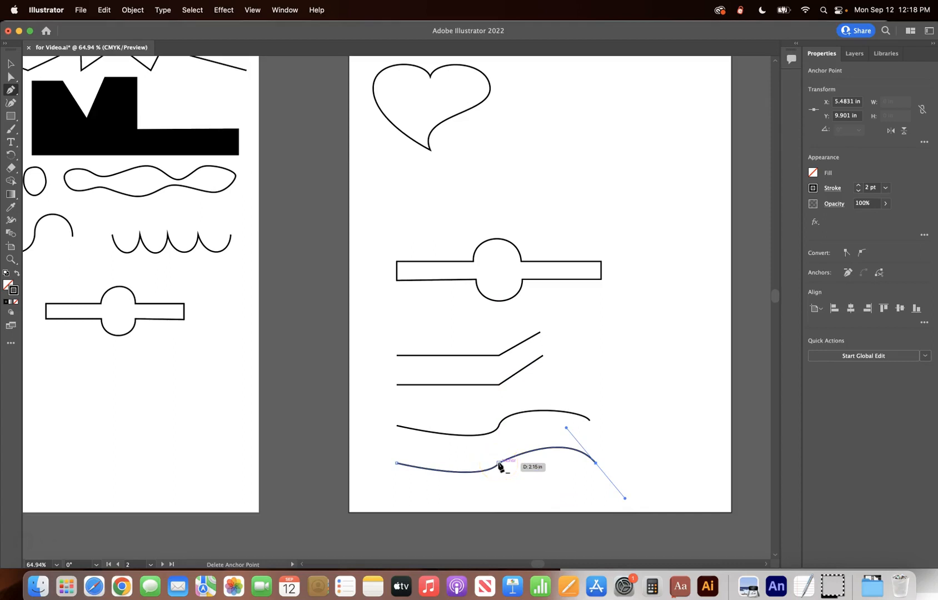
key("super+z")
Step: Try to pull a new handle from the bottom curve's end anchor, undo it and the straight line's diagonal extension, and deselect everything
left_click_drag(498, 464, 513, 481)
key("super+z")
key("super+z")
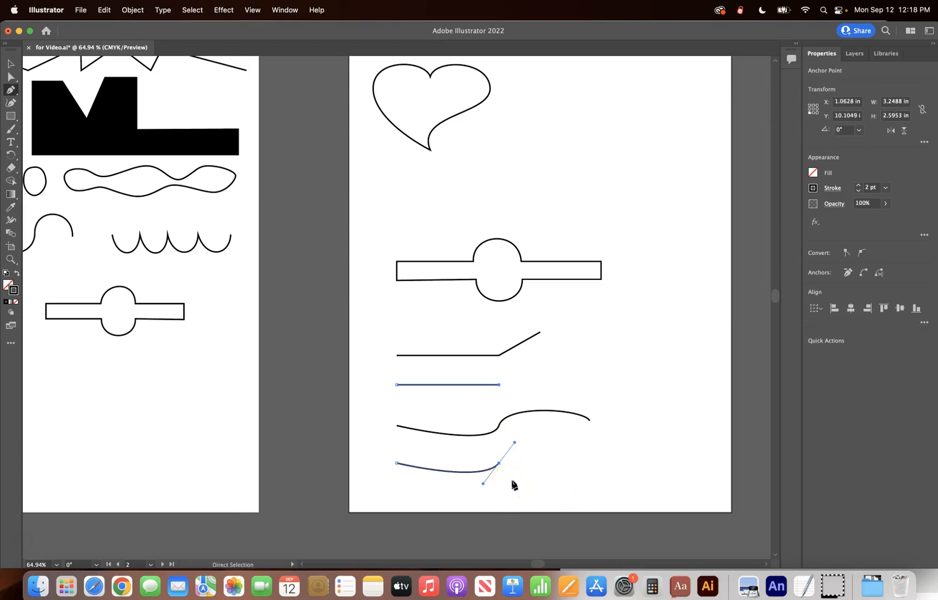
left_click(12, 66)
left_click(651, 328)
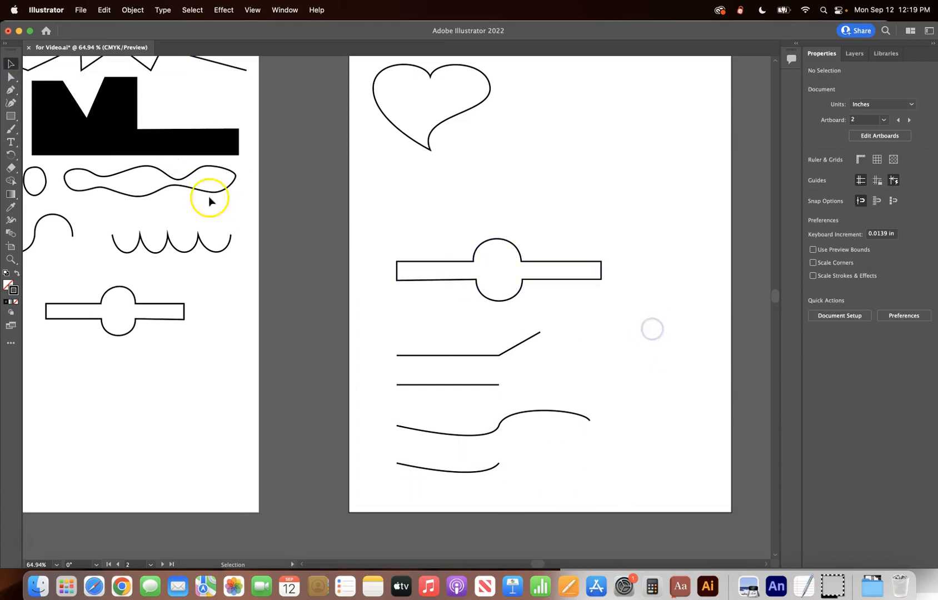
Step: Reactivate the bottom curve by pulling a handle from its right end anchor and continue it with an arched segment about 2.13 in across
left_click(10, 89)
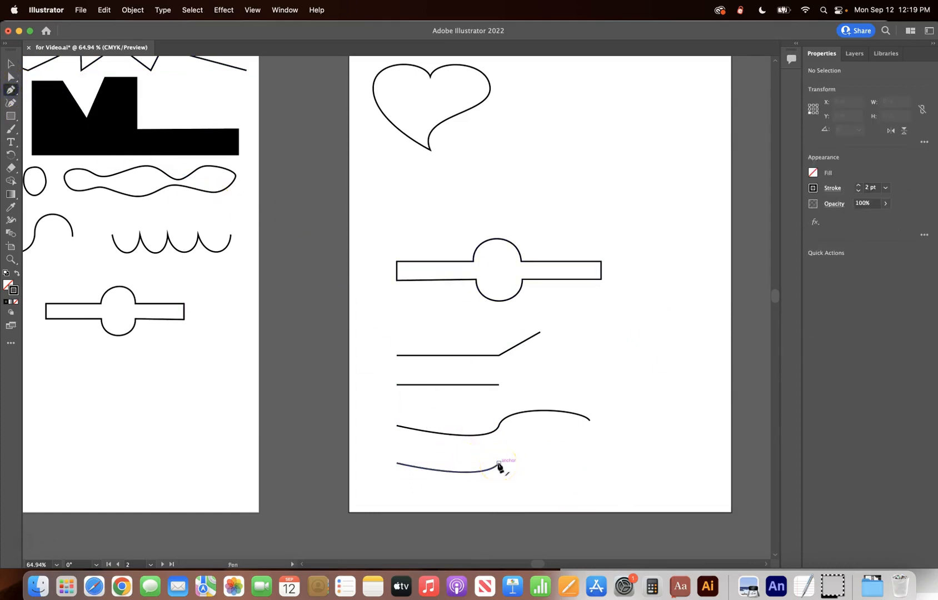
left_click_drag(498, 464, 517, 448)
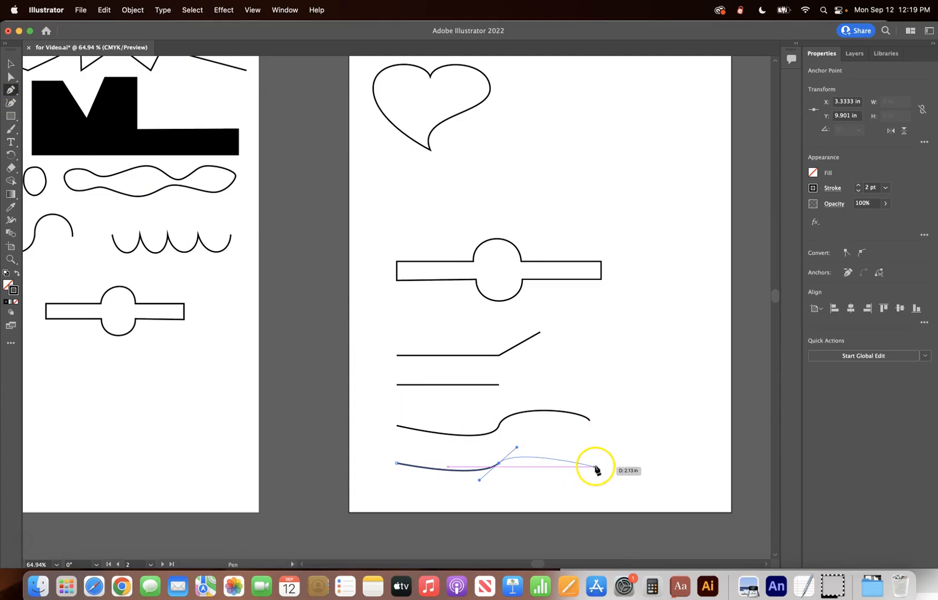
left_click_drag(595, 467, 613, 492)
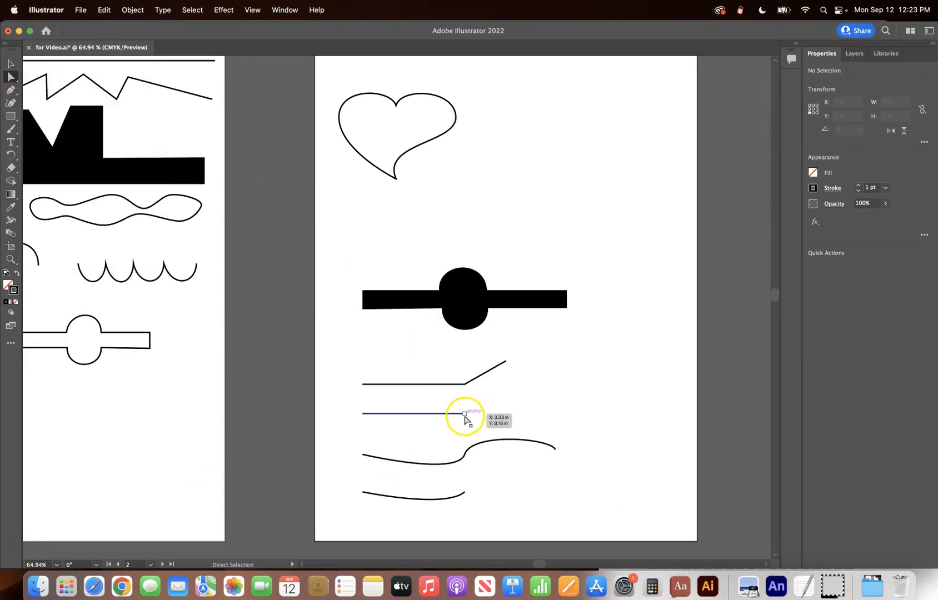
Step: Delete the right end anchor of the lower straight line with the Direct Selection tool and deselect the path
left_click(465, 414)
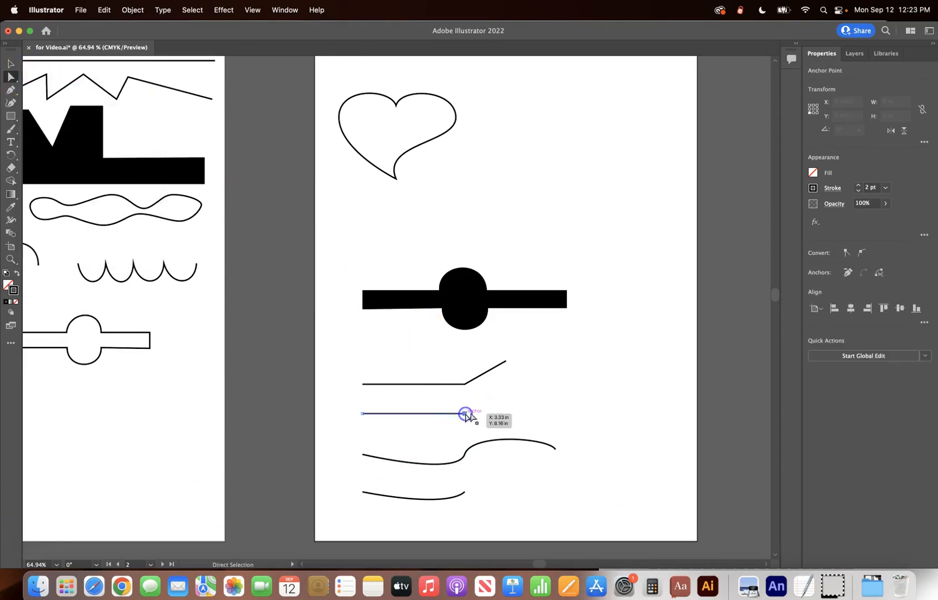
key("BackSpace")
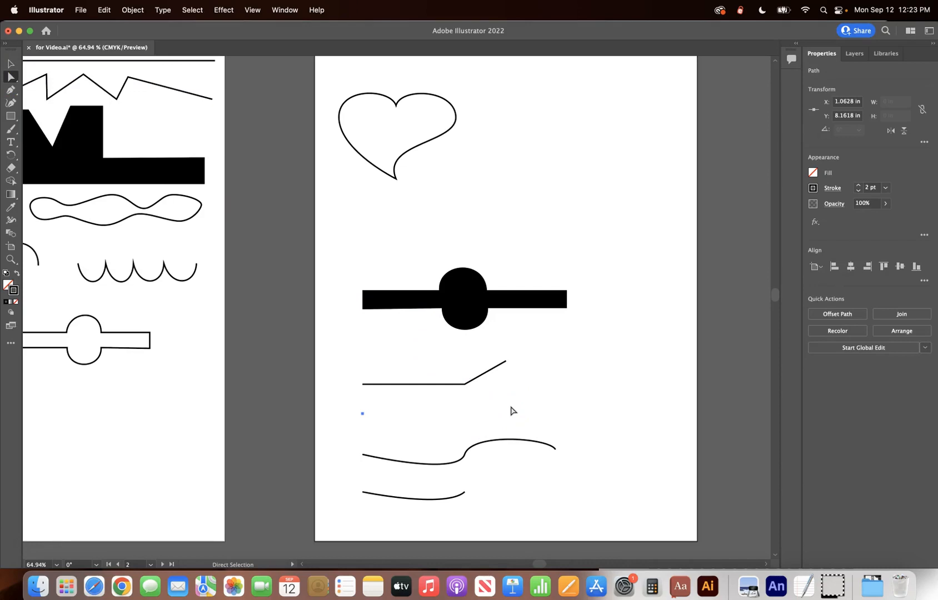
left_click(512, 409)
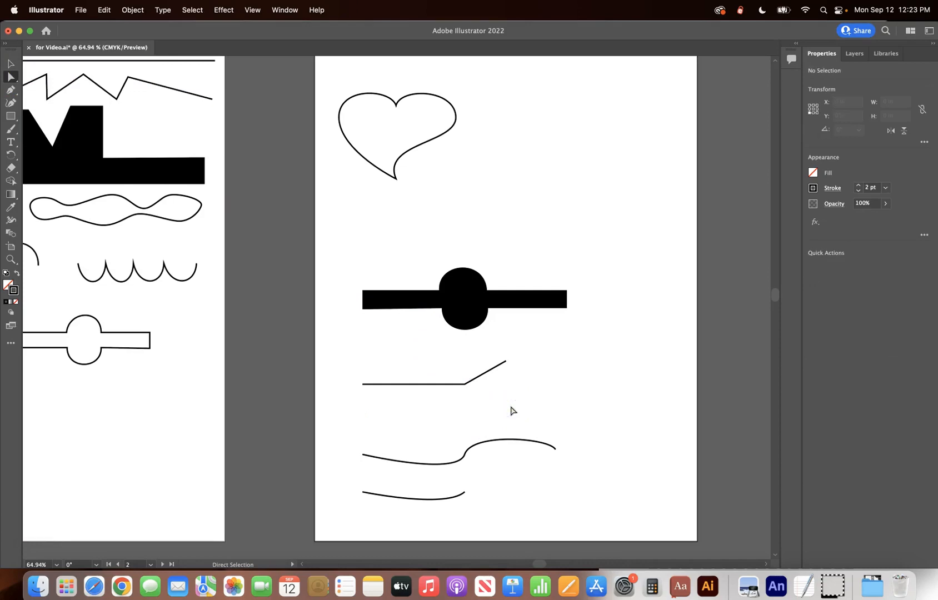
left_click(517, 393)
Step: Display the artwork in Outline mode and delete the stray anchor point between the angled line and the upper curve
left_click(253, 10)
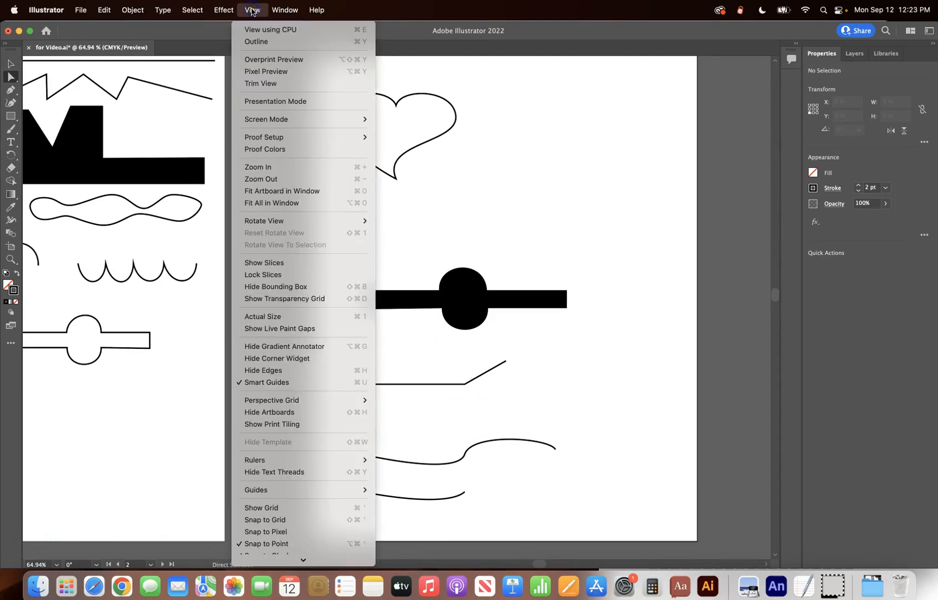
left_click(257, 41)
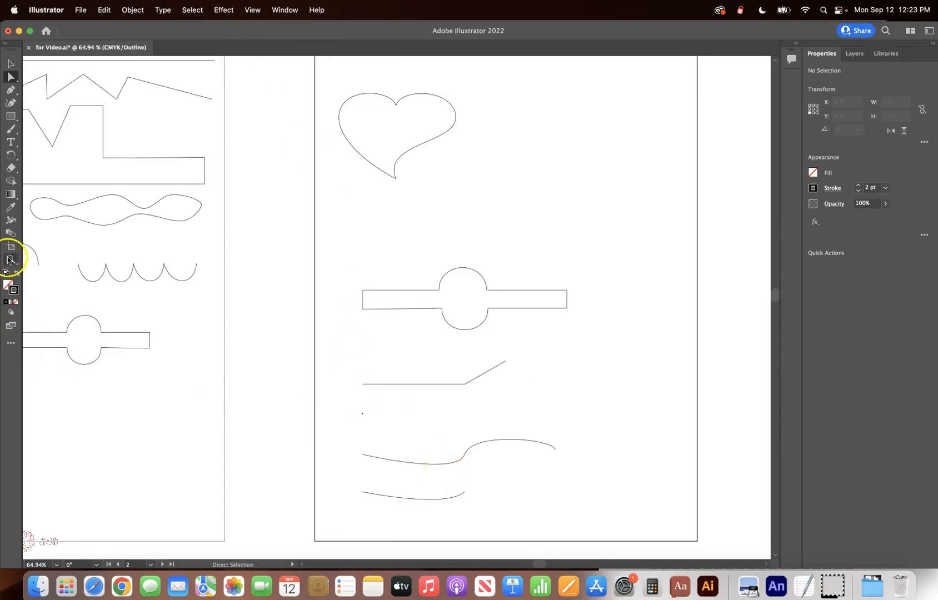
left_click_drag(9, 262, 56, 271)
left_click_drag(398, 444, 354, 393)
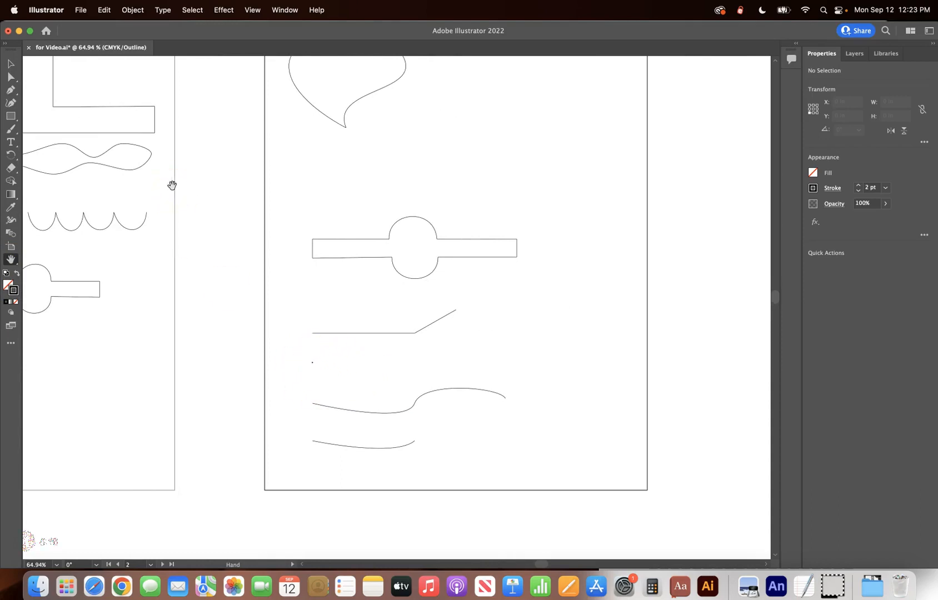
left_click(11, 66)
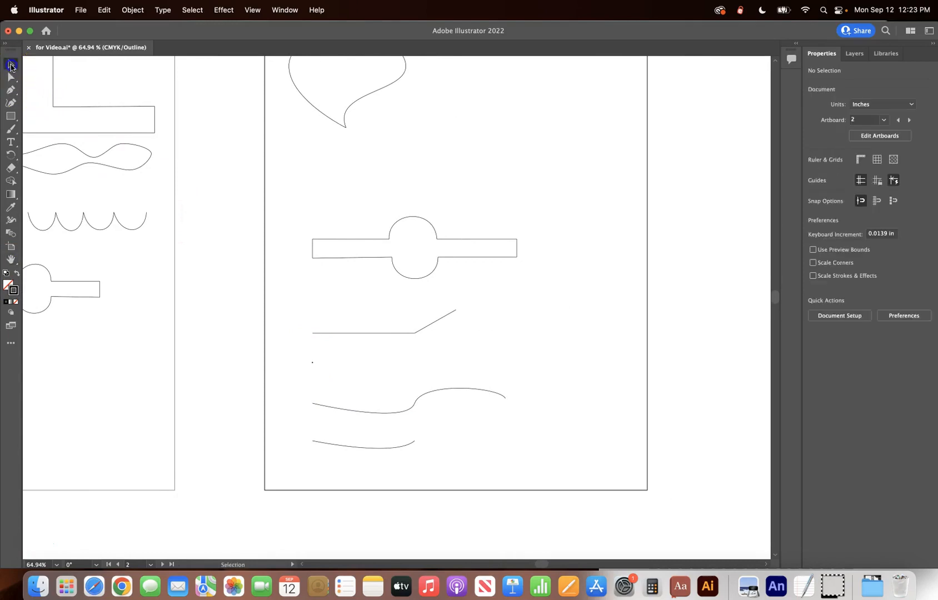
left_click(312, 363)
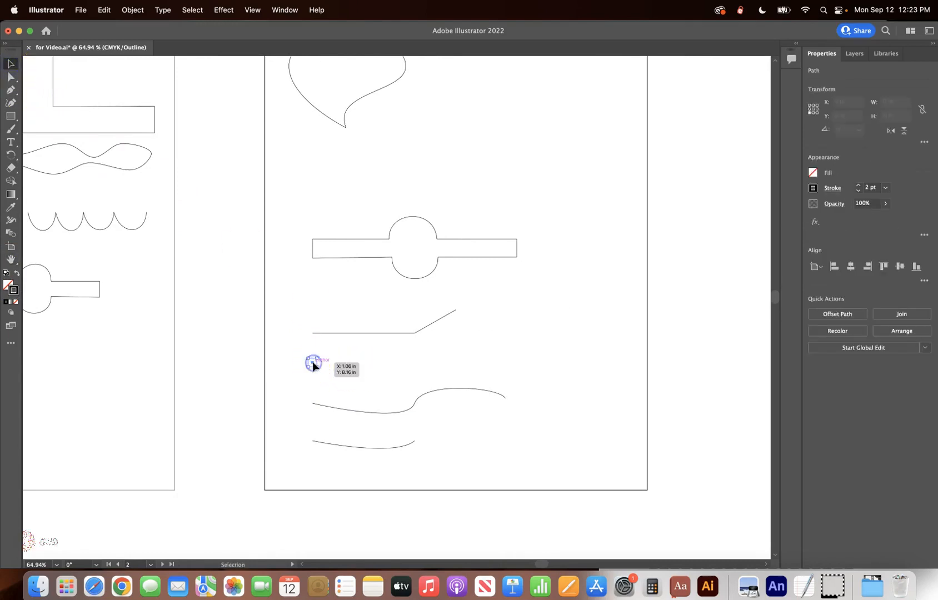
key("Delete")
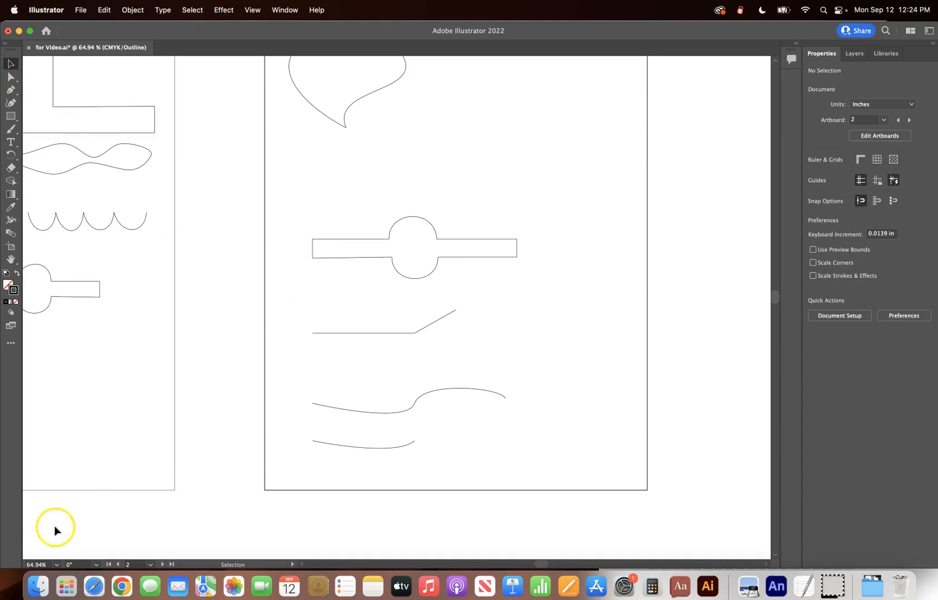
Step: Return the artwork from Outline to Preview mode, switching the rendering to CPU and back to GPU
key("super+minus")
key("super+minus")
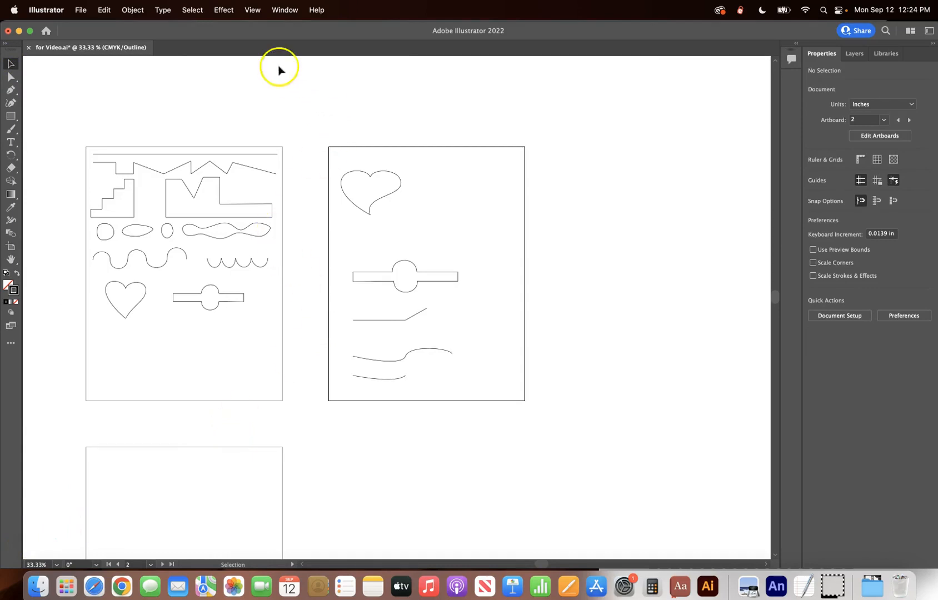
left_click(253, 10)
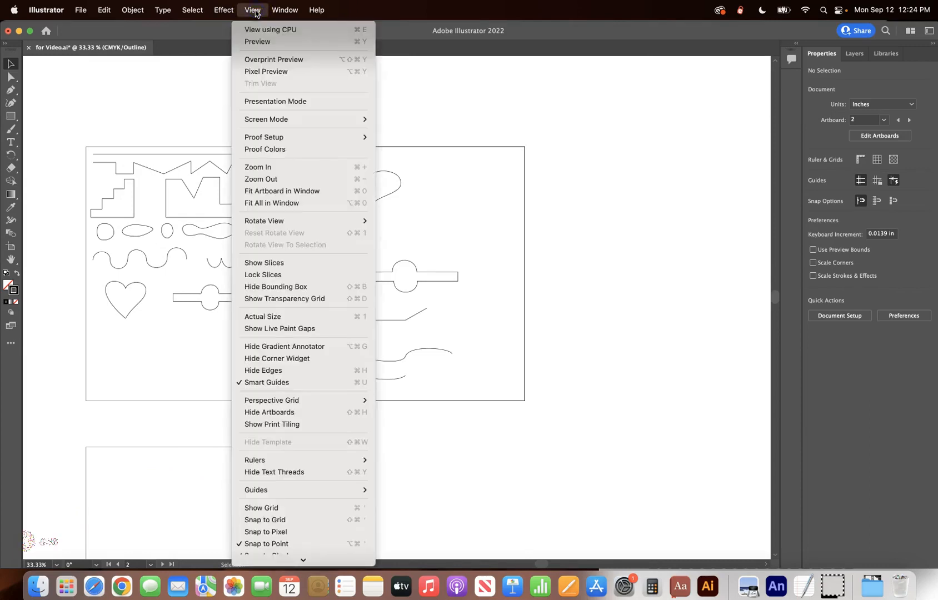
left_click(257, 29)
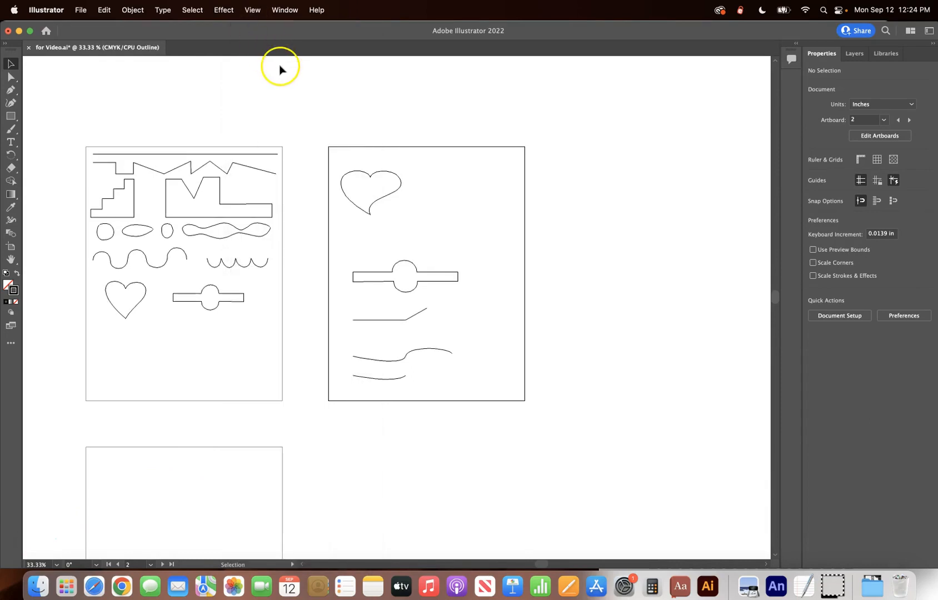
left_click(253, 10)
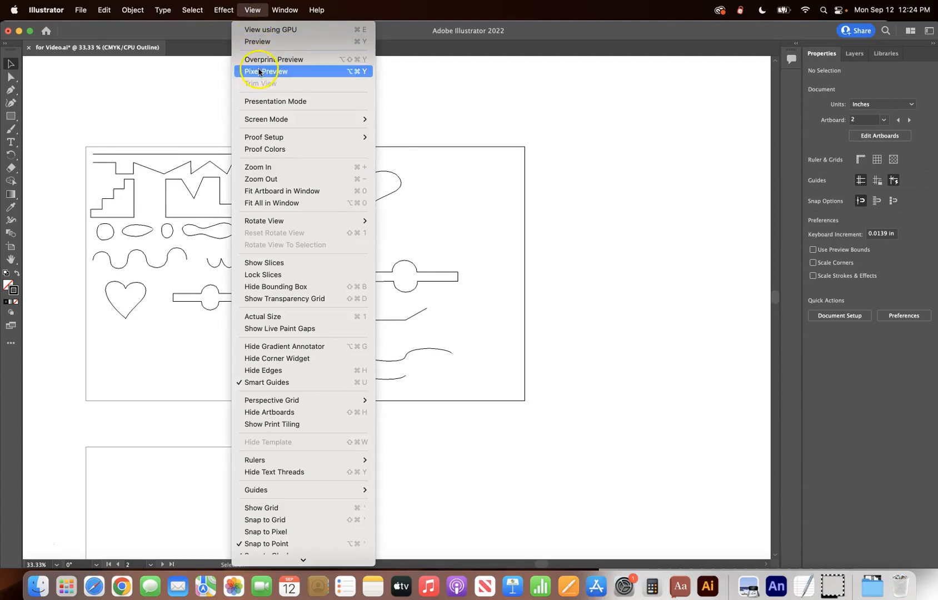
left_click(286, 42)
left_click(253, 9)
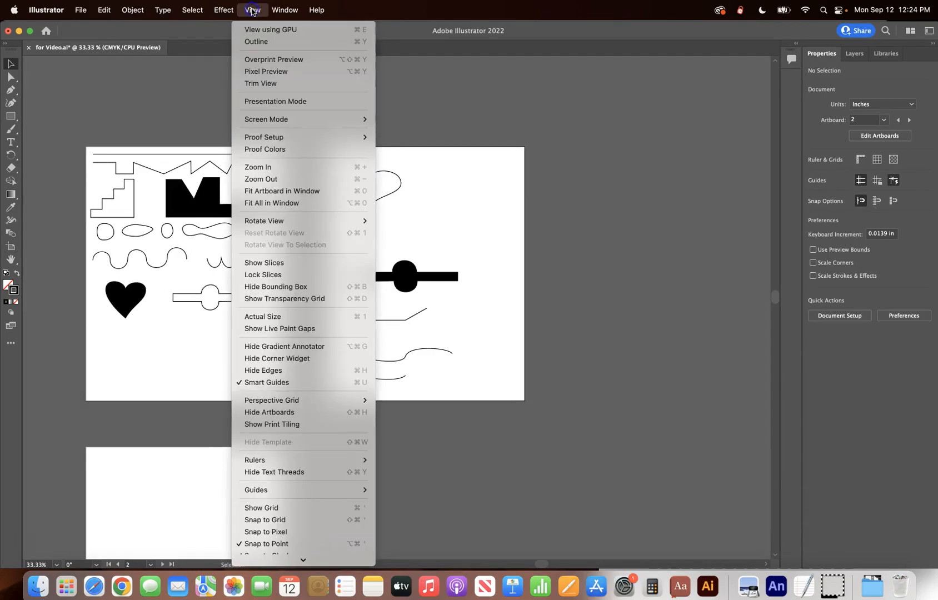
left_click(259, 31)
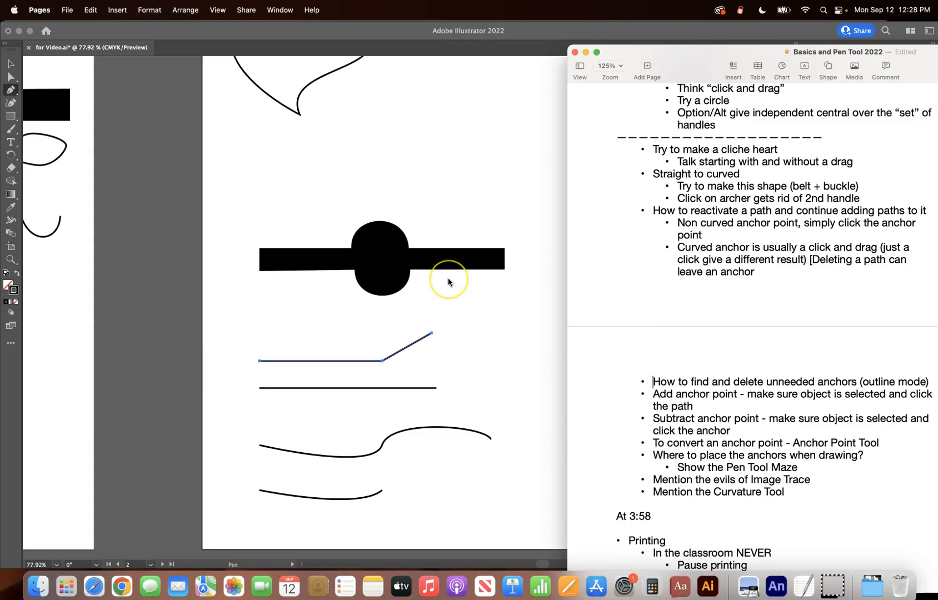
Step: Draw an open curved shape with the Pen tool in the empty area above the black bar and delete it
scroll(447, 279, "right", 5)
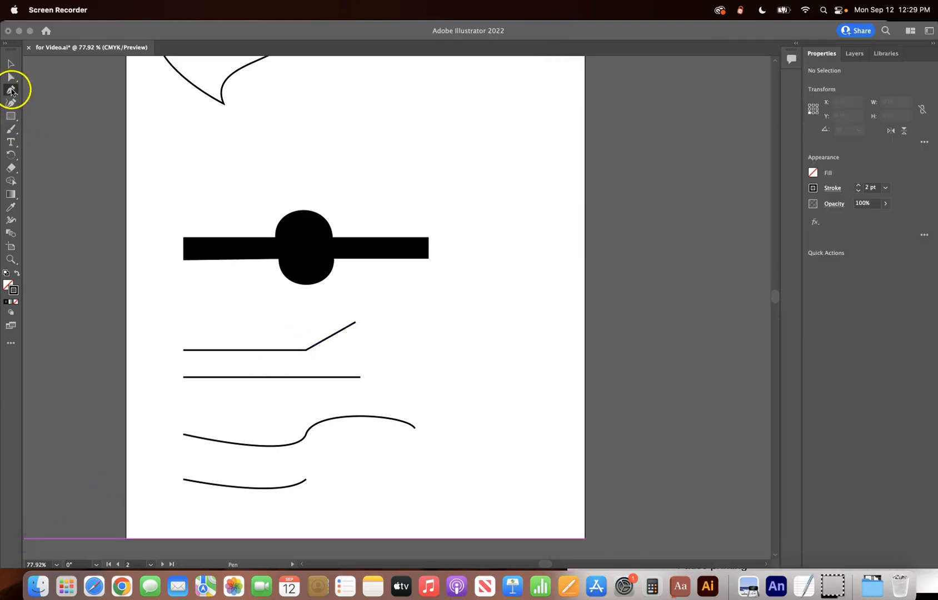
left_click(11, 90)
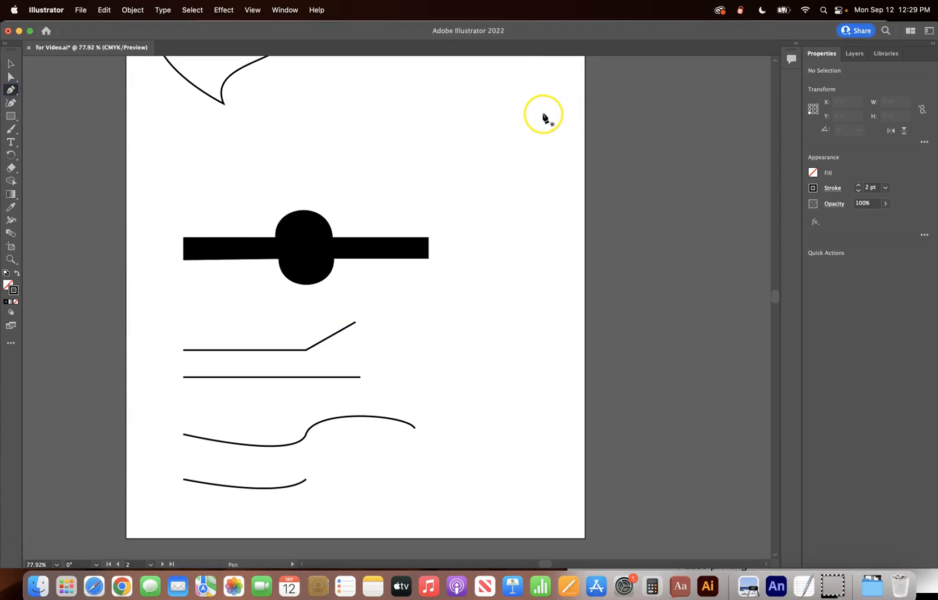
left_click_drag(540, 113, 540, 149)
left_click_drag(500, 176, 465, 176)
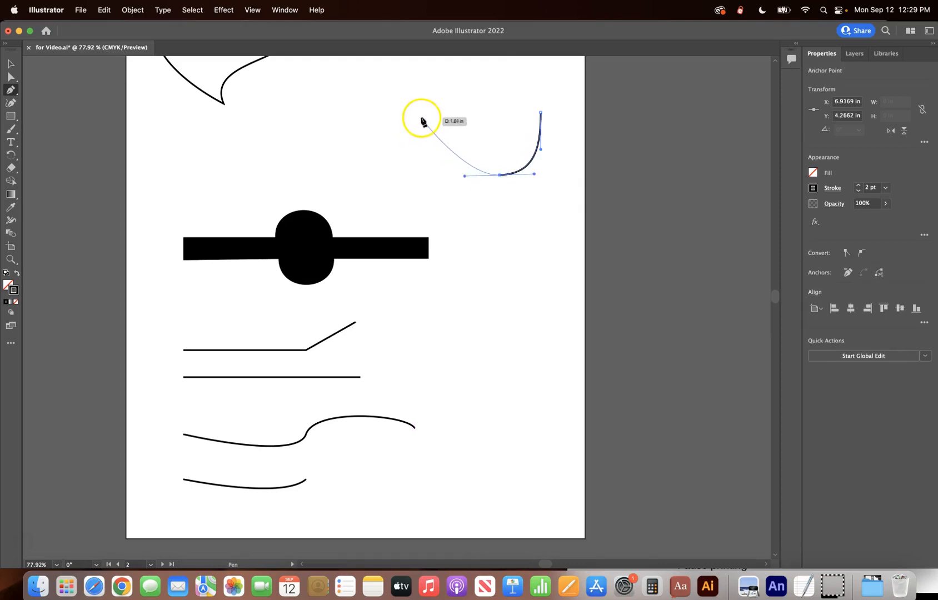
left_click_drag(421, 119, 420, 82)
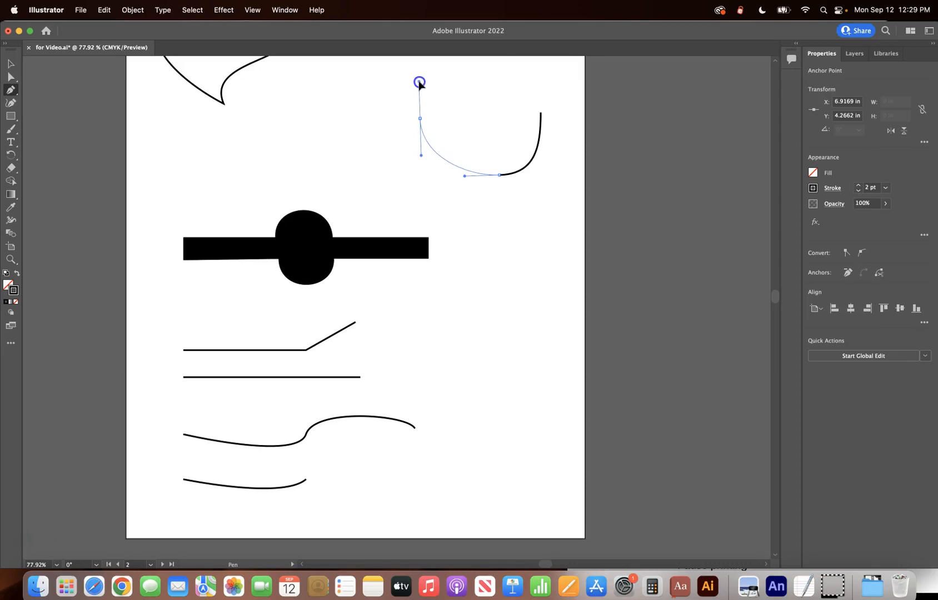
left_click_drag(420, 82, 374, 98)
left_click_drag(361, 98, 371, 79)
left_click_drag(429, 80, 457, 112)
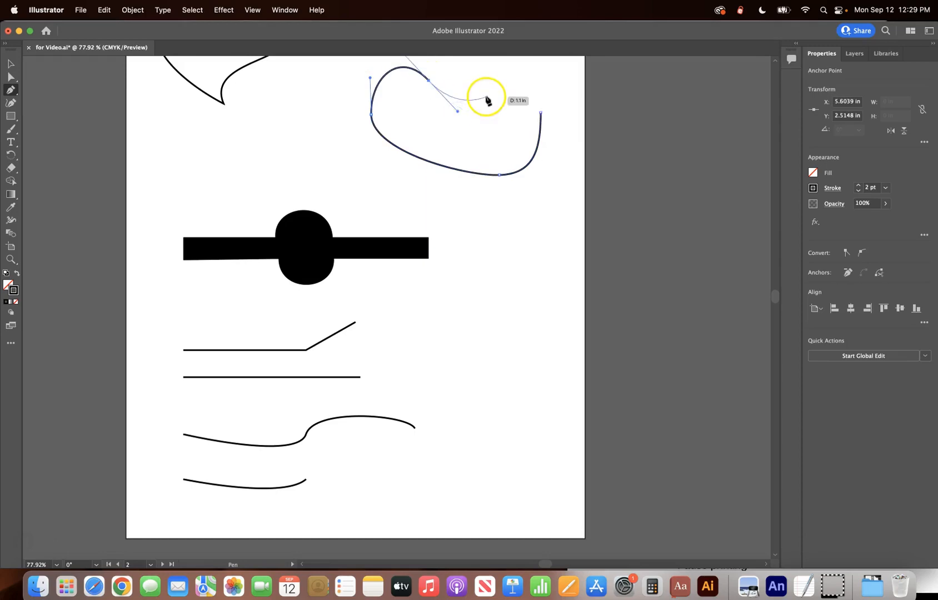
mouse_move(505, 78)
left_mouse_down()
mouse_move(512, 63)
mouse_move(519, 107)
mouse_move(531, 79)
mouse_move(501, 81)
left_mouse_up()
key("BackSpace")
key("BackSpace")
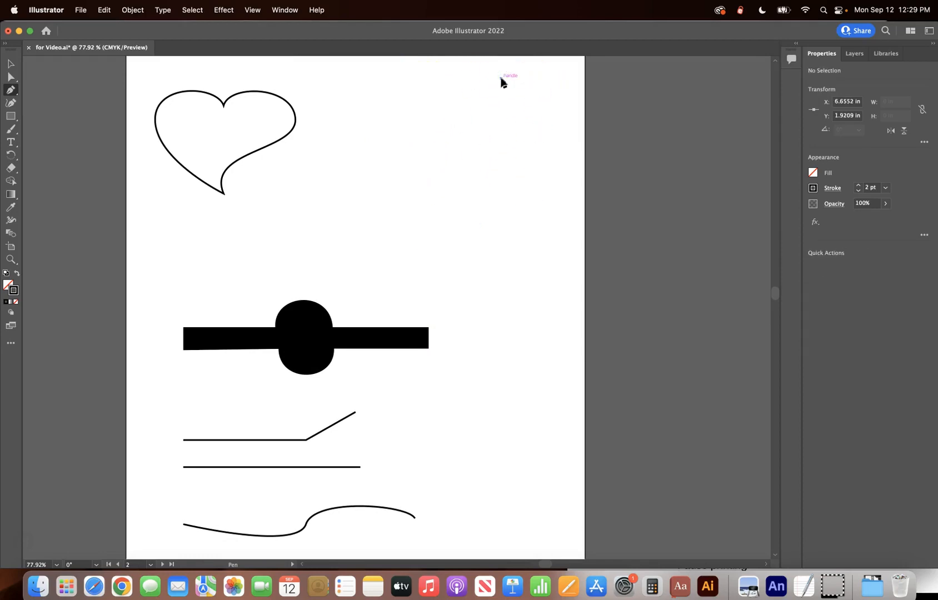
left_click(21, 549)
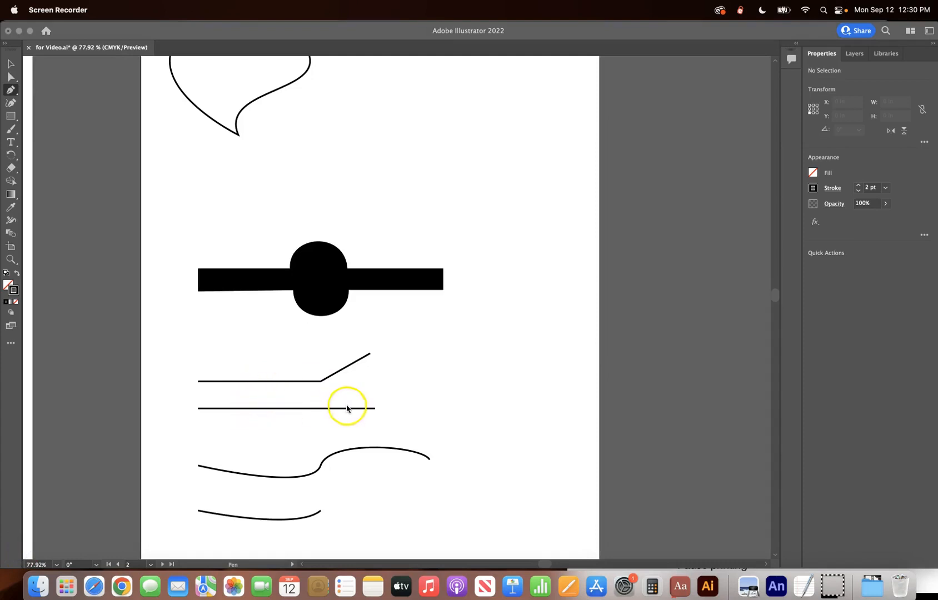
Step: Try adding an anchor point to the unselected lower straight line with the Pen tool and undo it
left_click(304, 411)
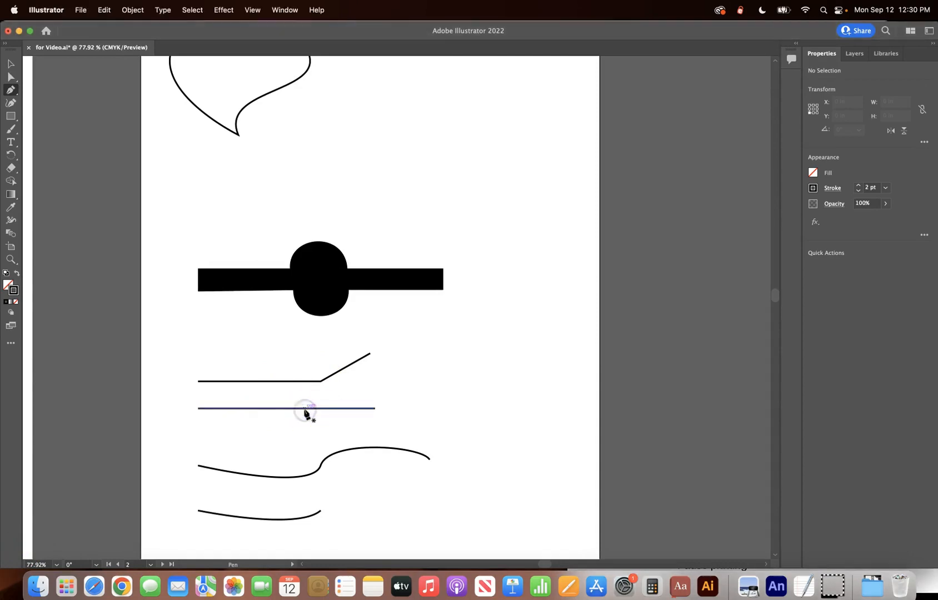
left_click(304, 410)
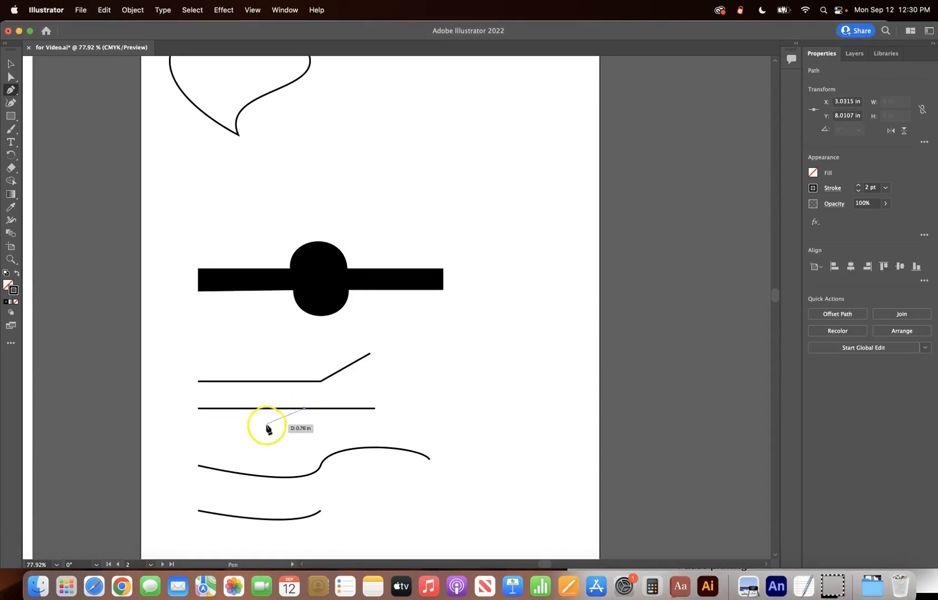
key("super+z")
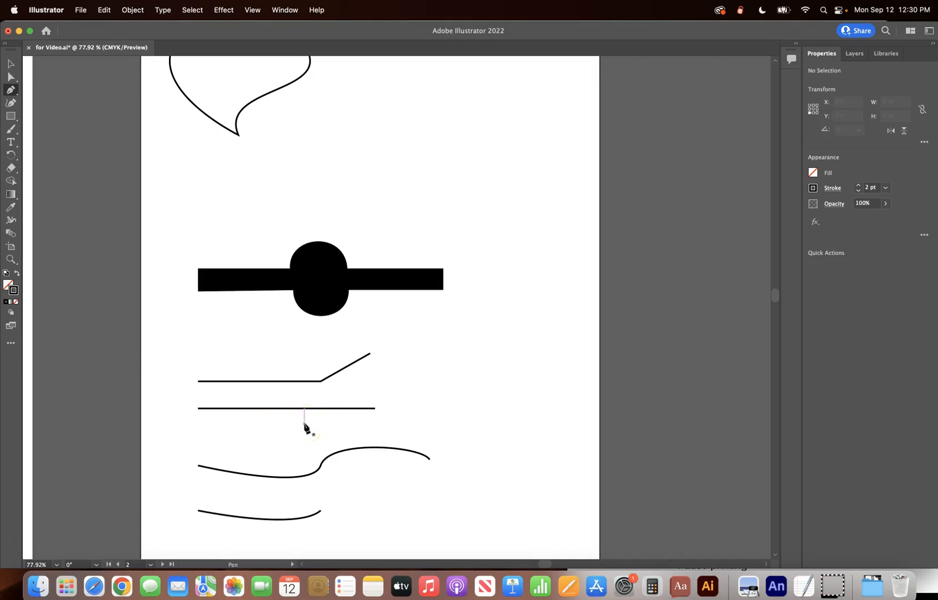
Step: Select the lower straight line and add an anchor point on it with the Pen tool, directly below the upper line's bend
left_click(11, 64)
left_click(314, 410)
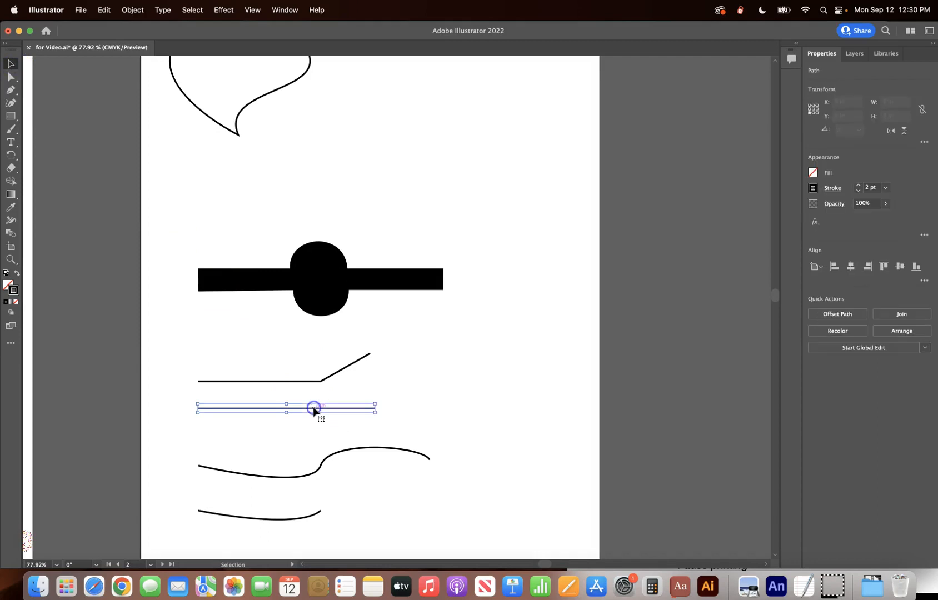
left_click(9, 89)
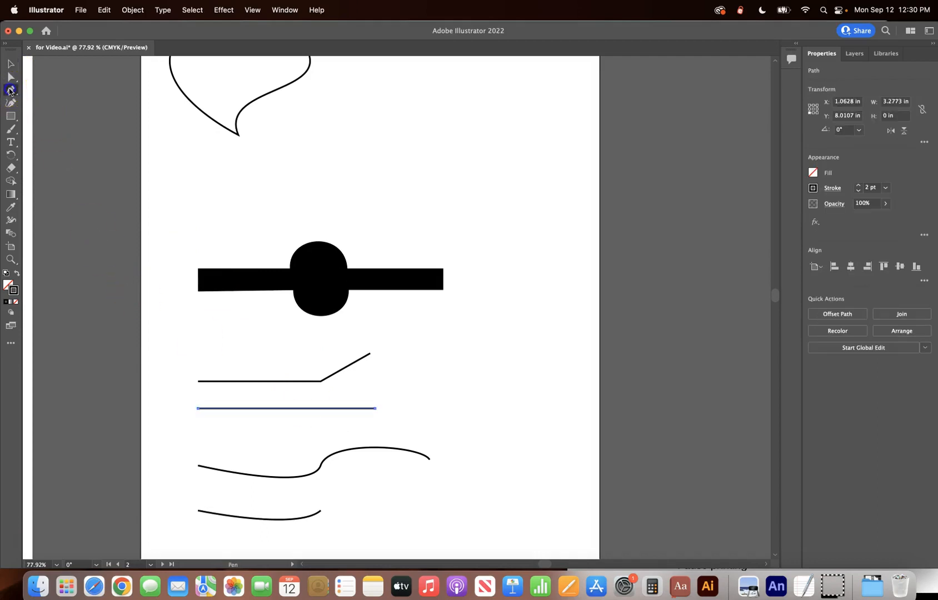
left_click(321, 408)
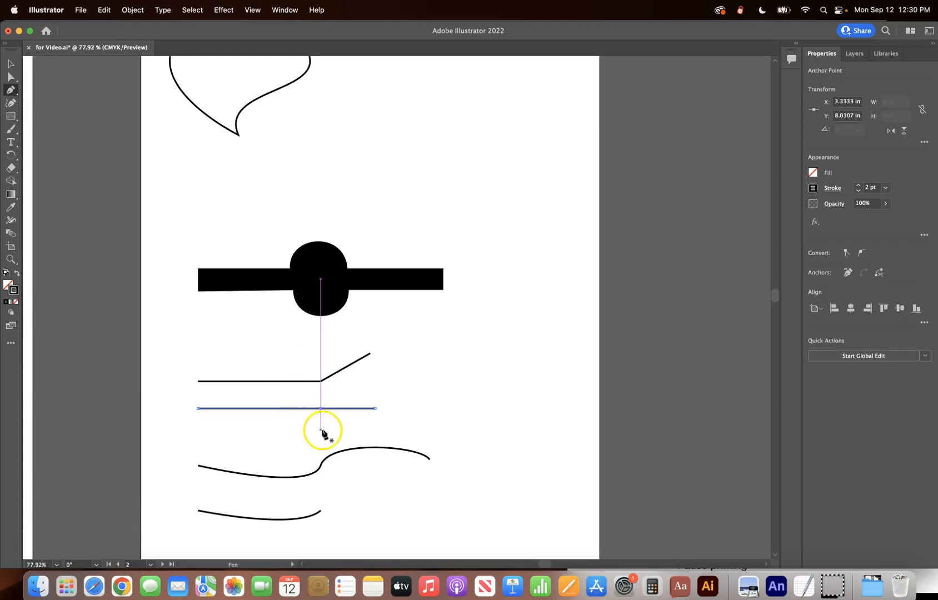
Step: Raise the lower line's right end anchor to about Y 7.42 in with the Direct Selection tool and deselect the path
left_click(10, 78)
left_click_drag(375, 409, 374, 378)
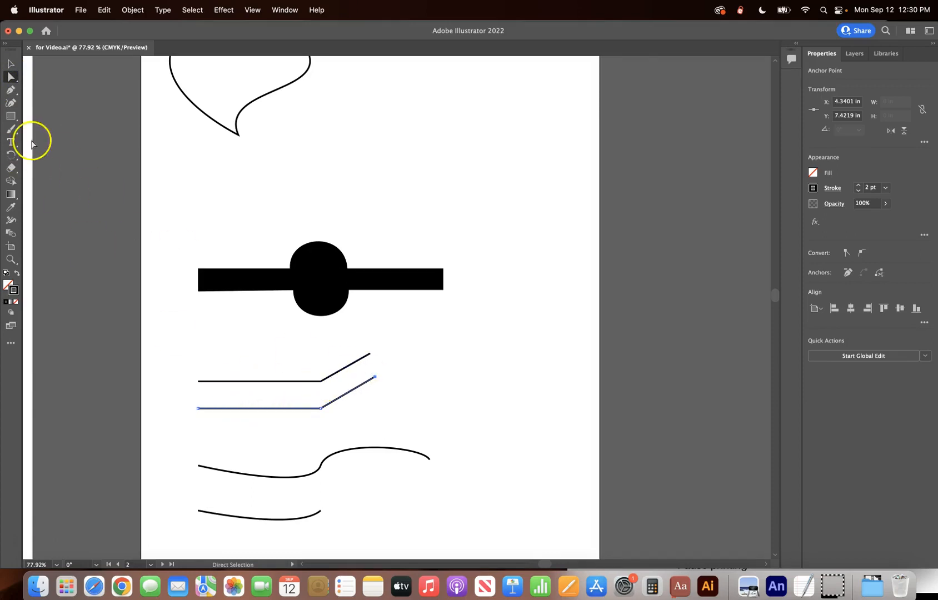
left_click(9, 66)
left_click(278, 330)
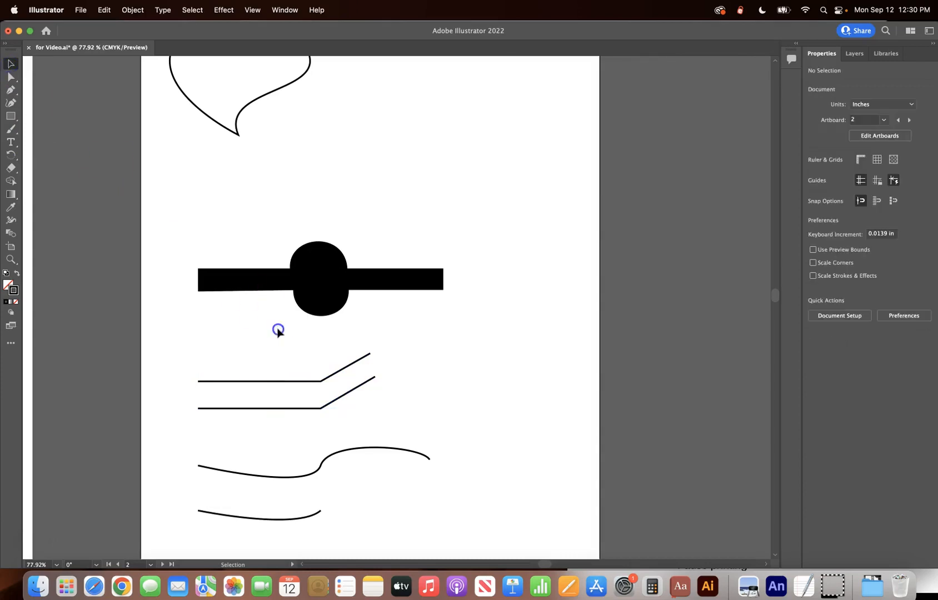
Step: Select the upper angled line and subtract the anchor point at its bend with the Pen tool
left_click(289, 382)
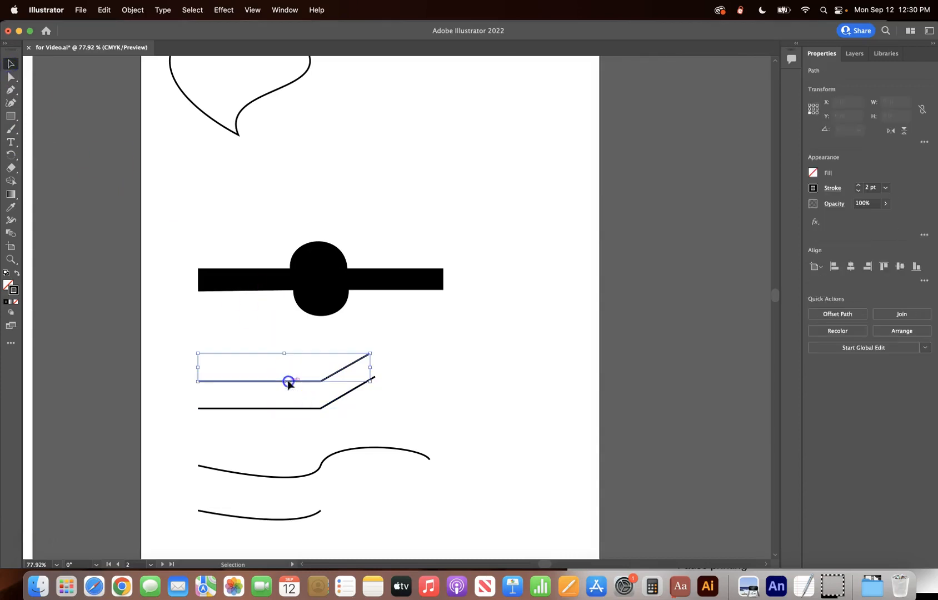
left_click(10, 90)
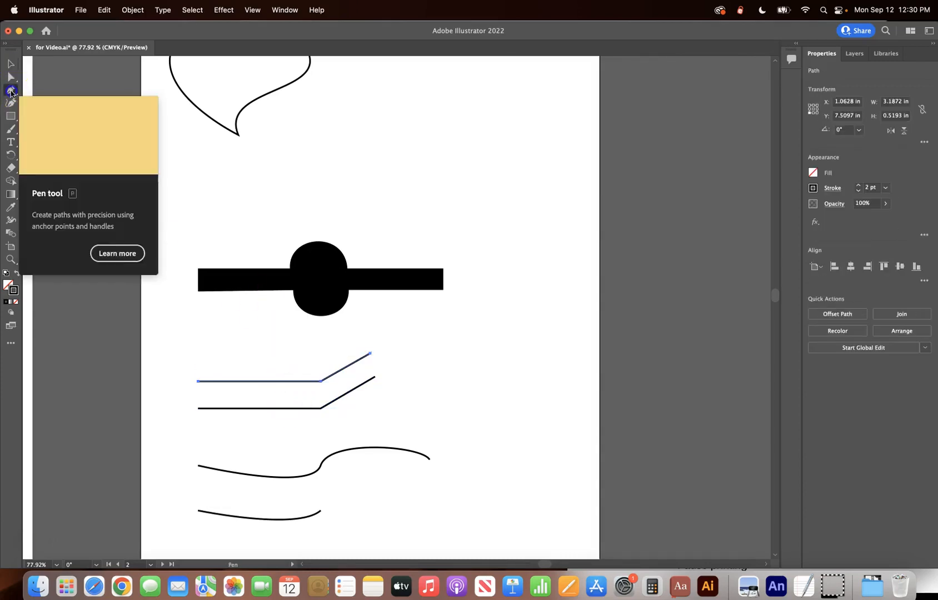
left_click(321, 381)
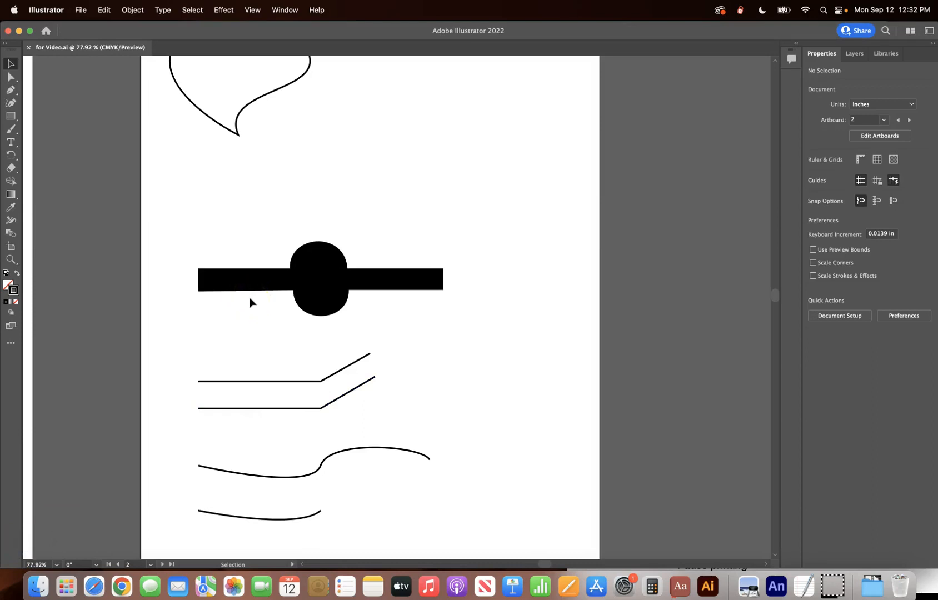
Step: Convert the lower angled line's bend into a smooth curve by pulling out handles with the Anchor Point tool
left_click(9, 91)
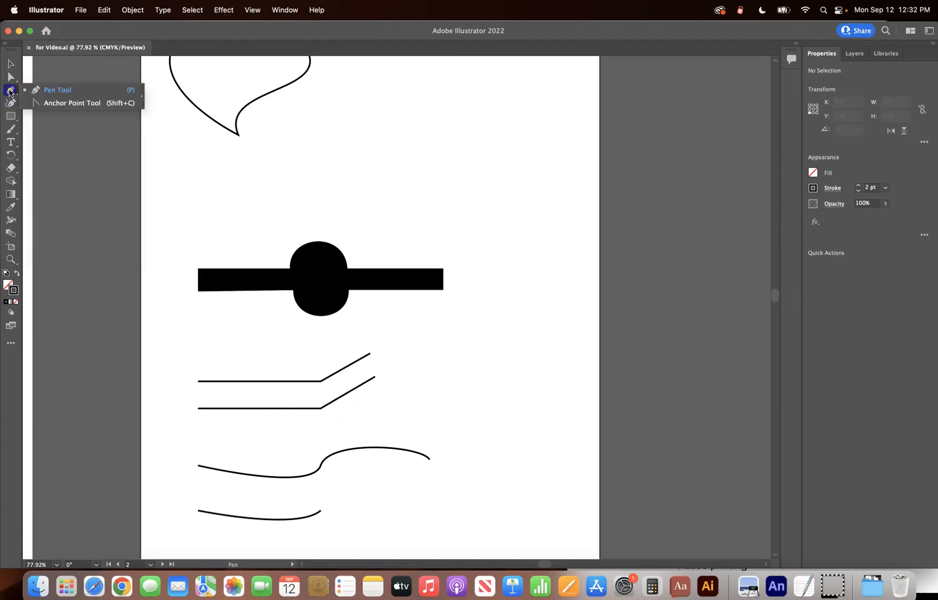
left_click(70, 104)
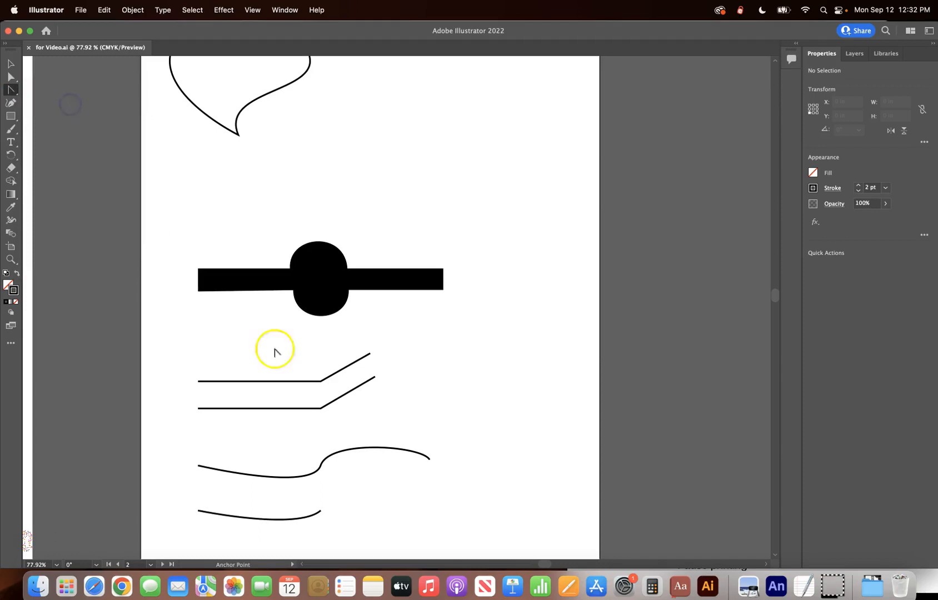
left_click_drag(321, 410, 356, 401)
Step: Convert the heart's bottom anchor into a smooth point with level handles using the Anchor Point tool, rounding its base
scroll(381, 322, "up", 1)
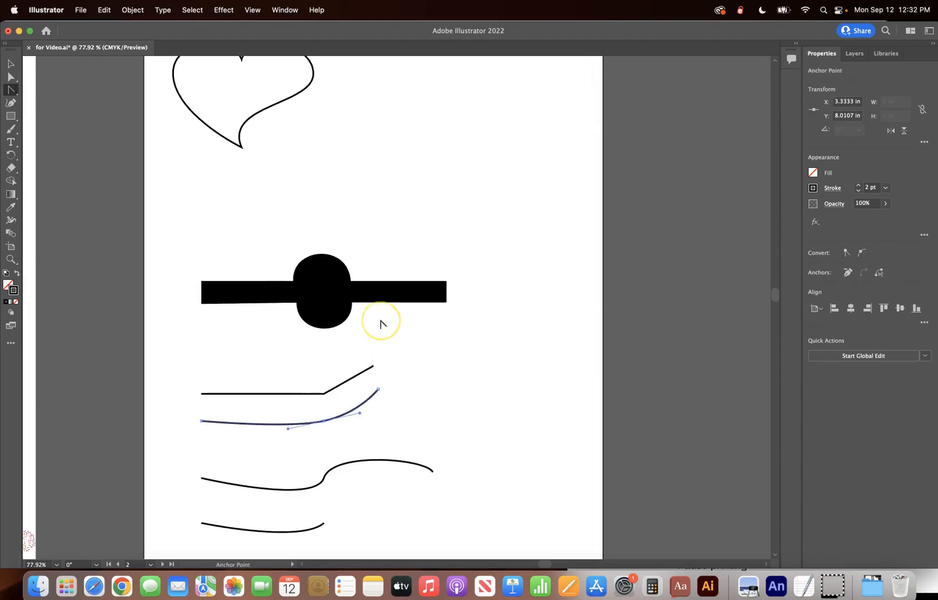
scroll(381, 322, "up", 2)
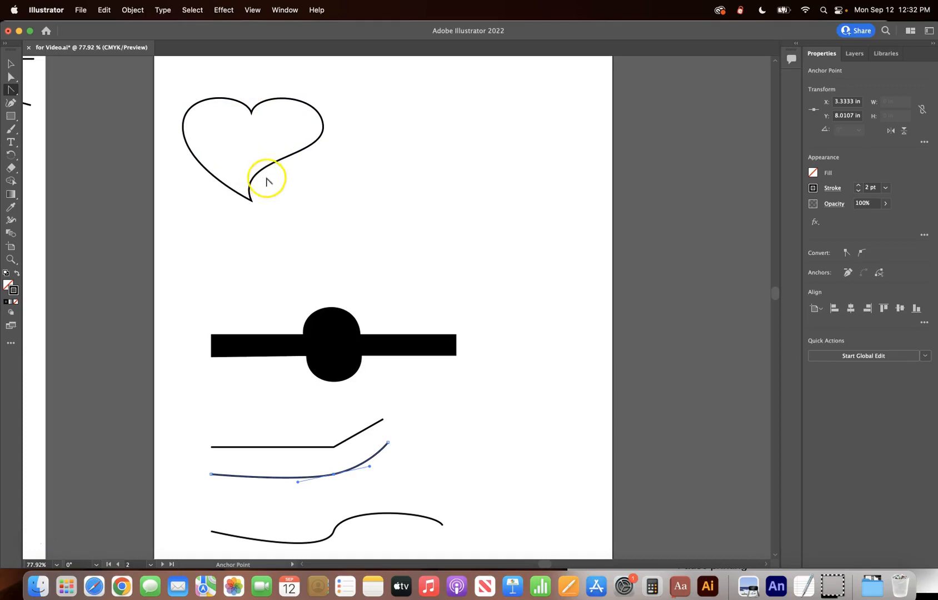
mouse_move(250, 201)
left_mouse_down()
mouse_move(289, 162)
mouse_move(254, 185)
mouse_move(249, 210)
mouse_move(237, 160)
mouse_move(205, 147)
mouse_move(256, 214)
mouse_move(237, 167)
mouse_move(245, 205)
mouse_move(253, 203)
left_mouse_up()
left_click(252, 202)
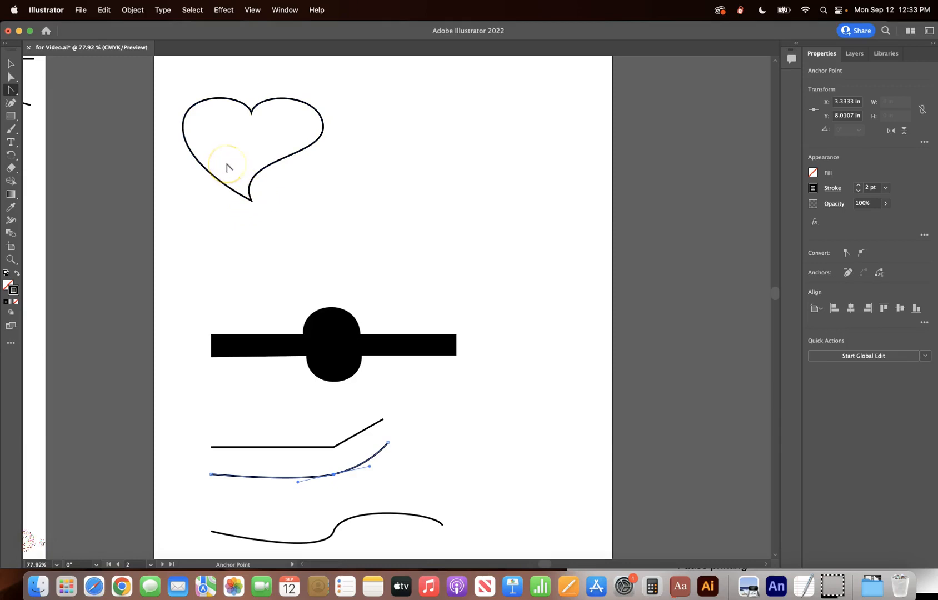
left_click(250, 200)
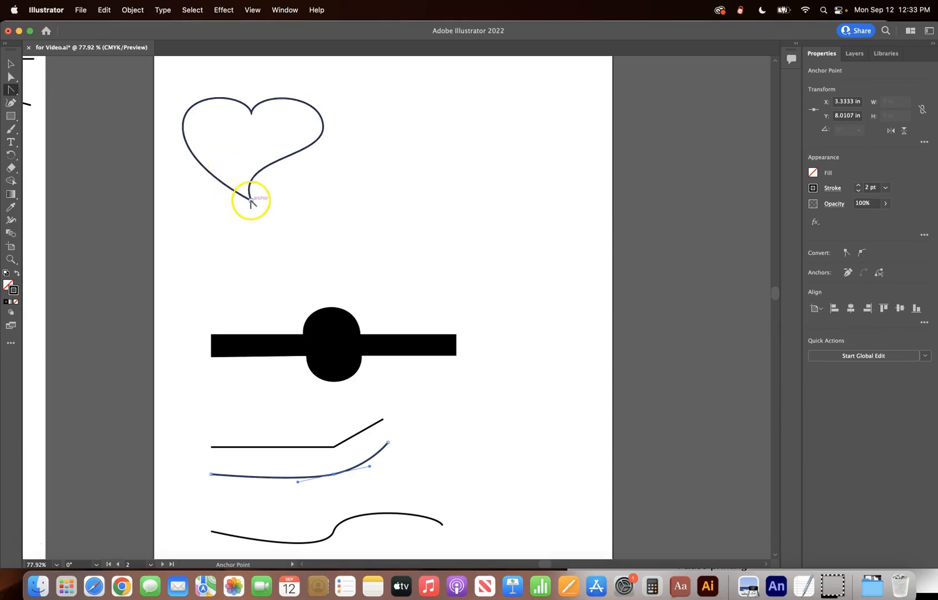
left_click(10, 91)
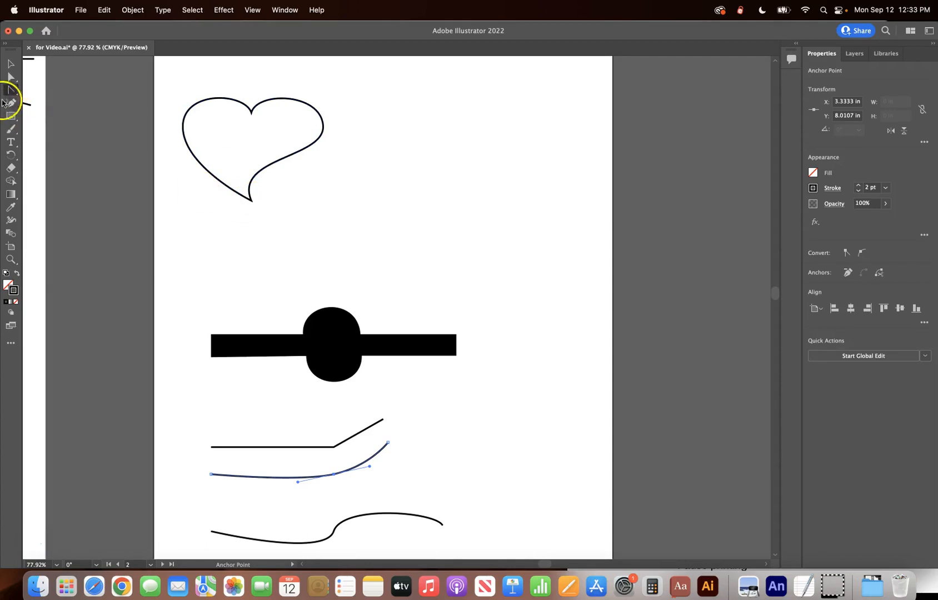
left_click_drag(10, 91, 69, 107)
left_click(250, 200)
left_click_drag(251, 201, 213, 204)
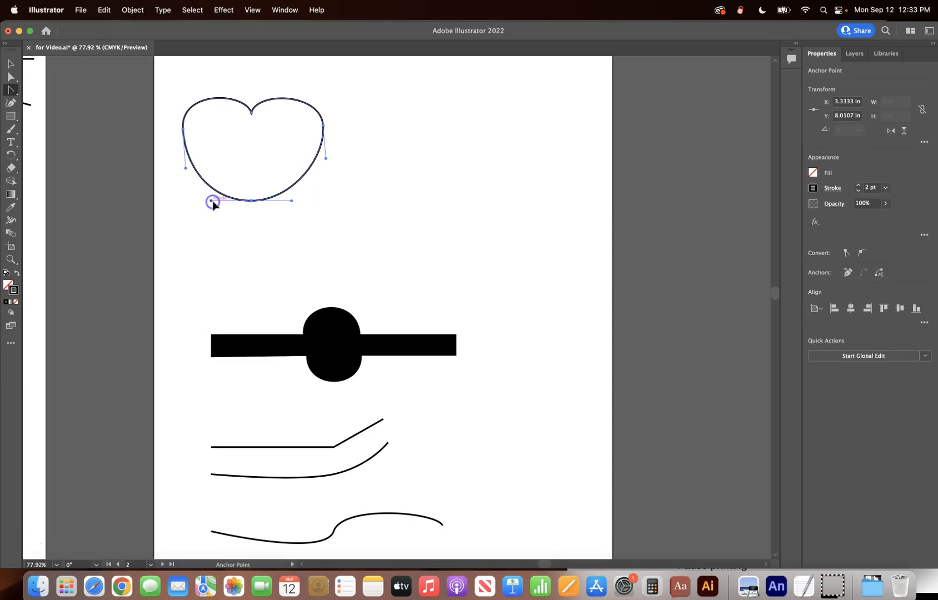
Step: Angle both handles of the heart's bottom anchor upward with the Direct Selection tool to form a symmetrical pointed tip
left_click(11, 77)
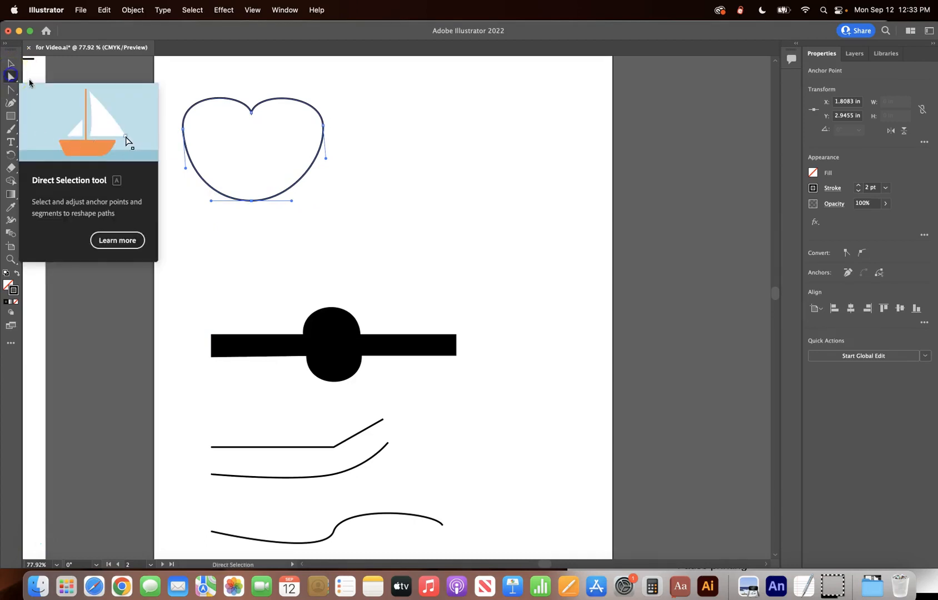
left_click_drag(290, 201, 290, 191)
key("super+z")
left_click(292, 202)
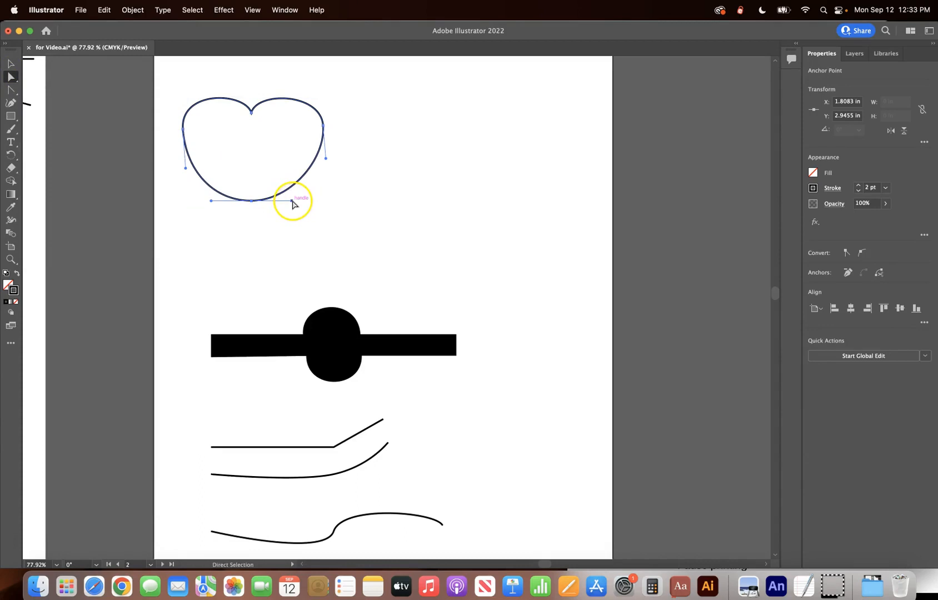
left_click_drag(292, 201, 279, 162)
left_click(211, 201)
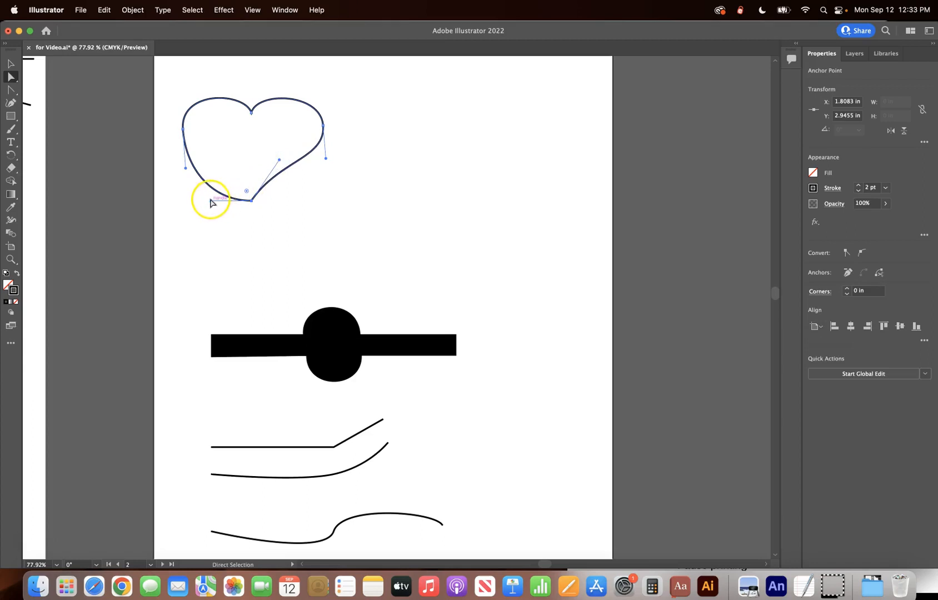
left_click_drag(211, 201, 222, 163)
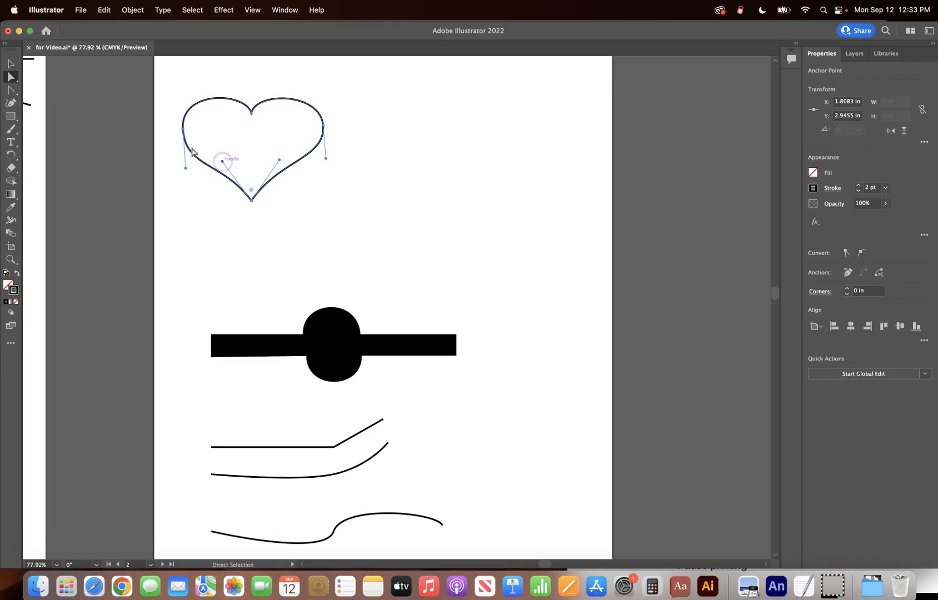
Step: Look over the practice artboards and go to the empty artboard below them
scroll(377, 291, "right", 4)
scroll(377, 292, "down", 1)
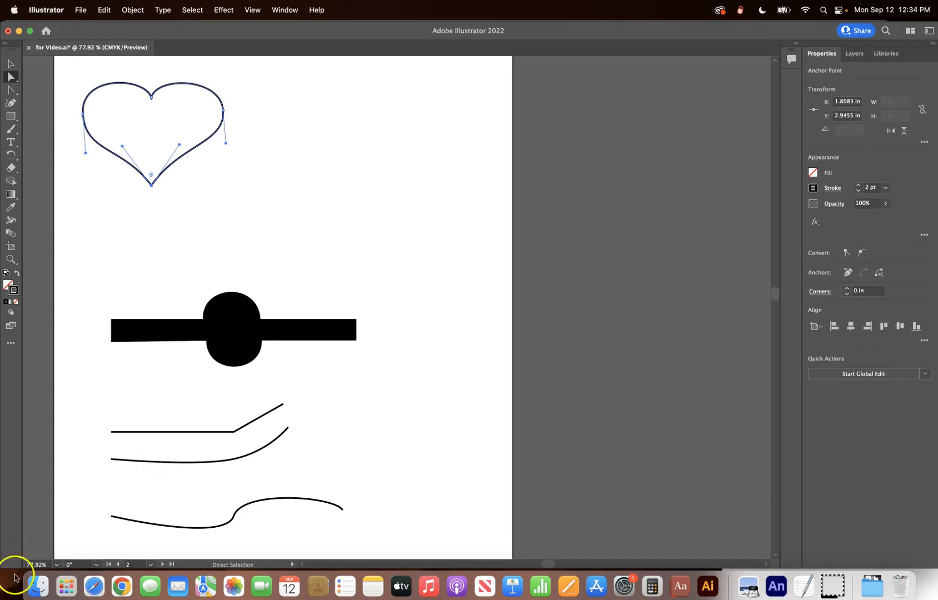
left_click(24, 542)
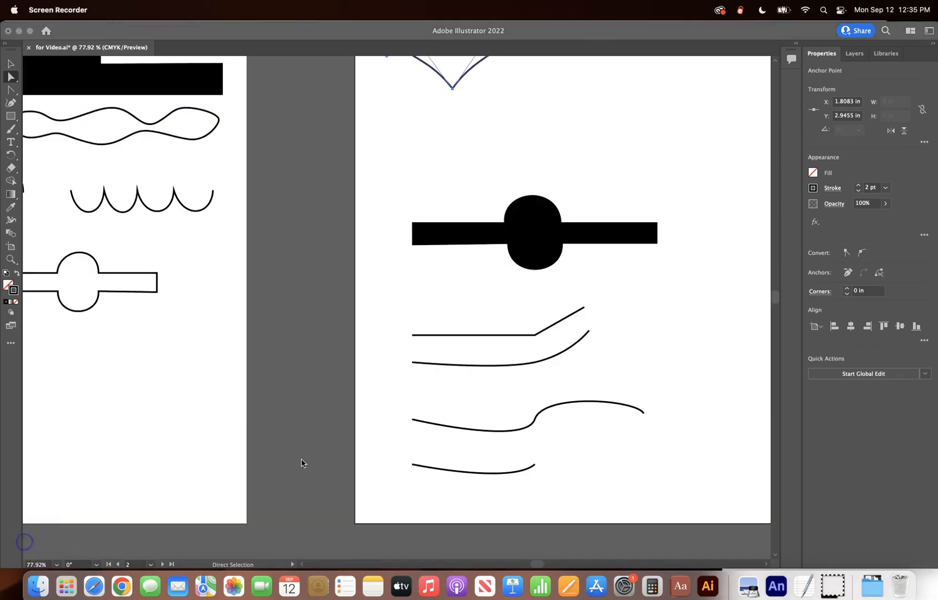
scroll(303, 463, "down", 4)
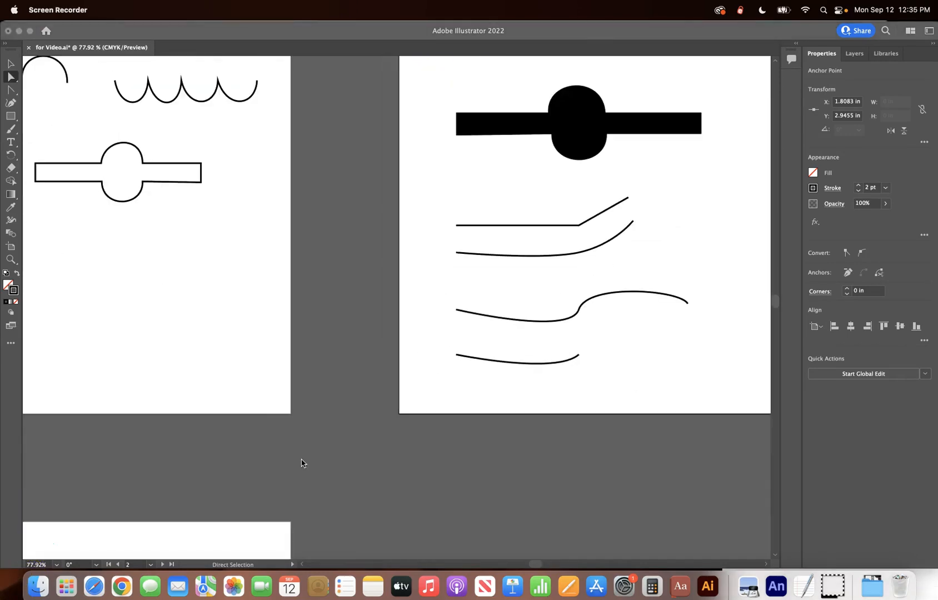
scroll(302, 462, "left", 4)
scroll(302, 463, "down", 2)
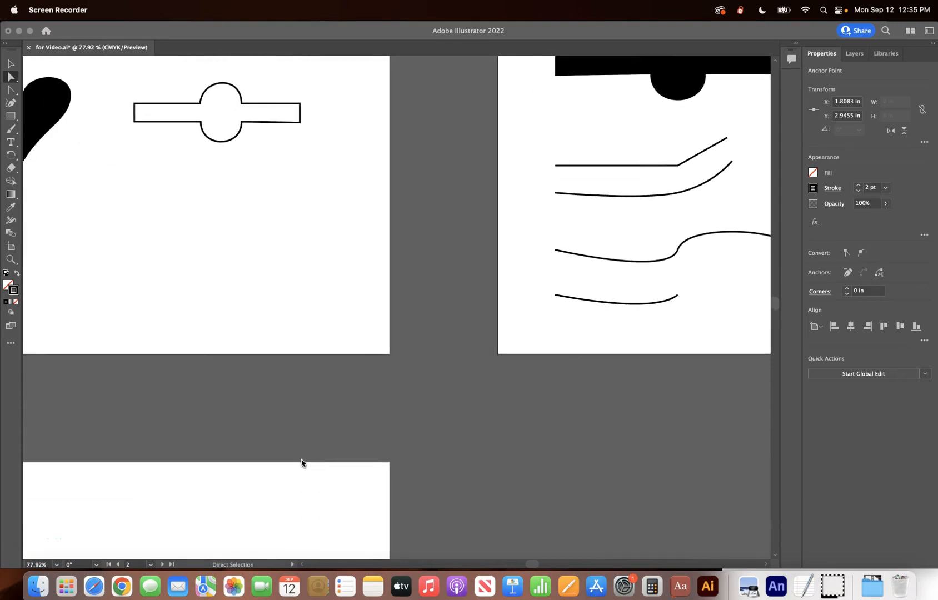
scroll(301, 463, "left", 8)
scroll(302, 463, "down", 9)
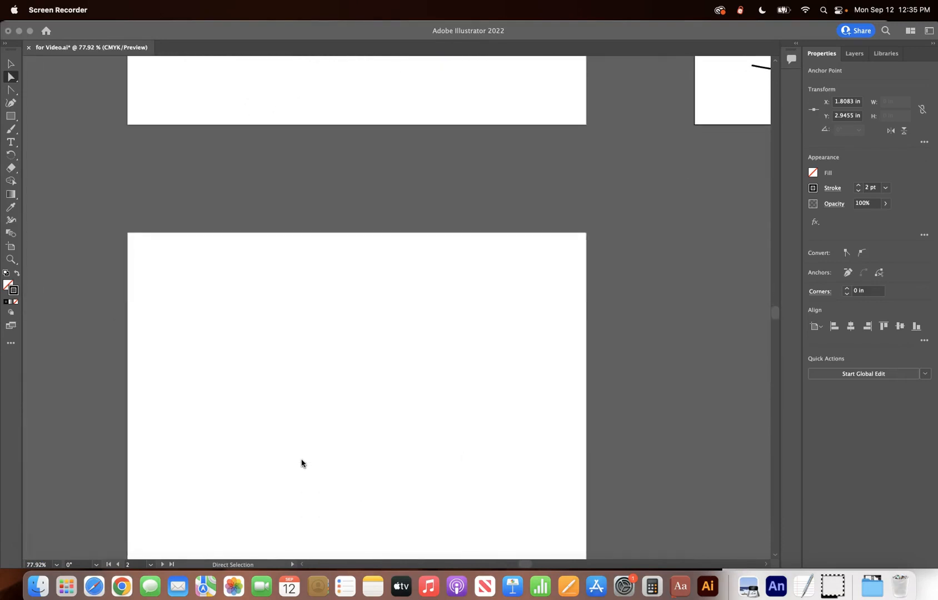
scroll(302, 463, "down", 7)
scroll(301, 463, "left", 1)
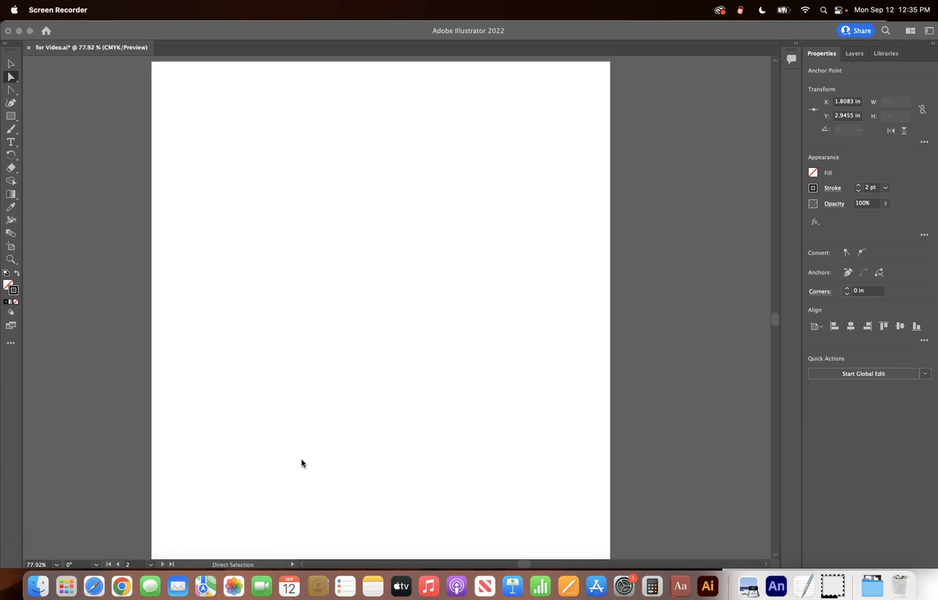
Step: Switch to Chrome, open the GD140 F22 course home page and find the Pen Tool Maze image
left_click(122, 587)
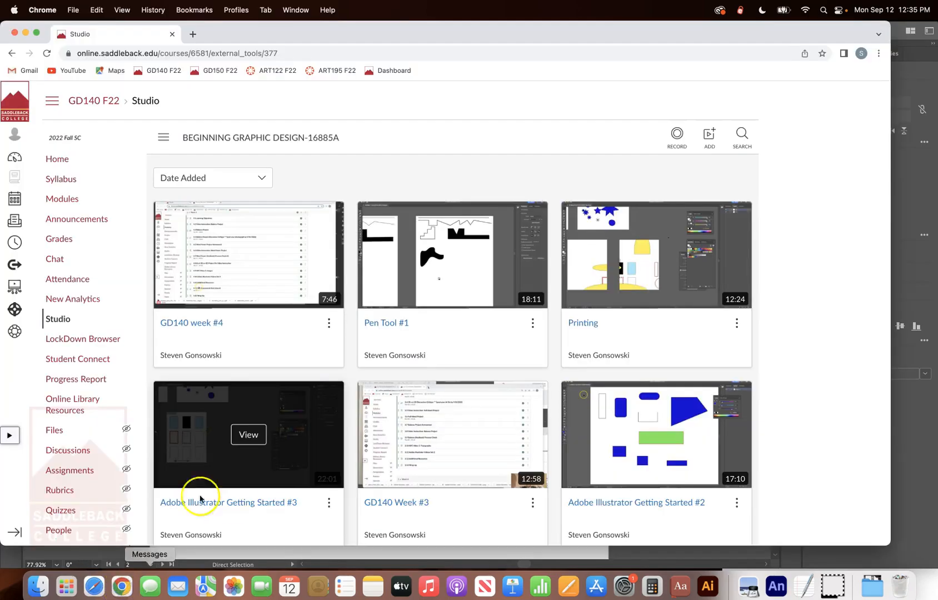
left_click(54, 164)
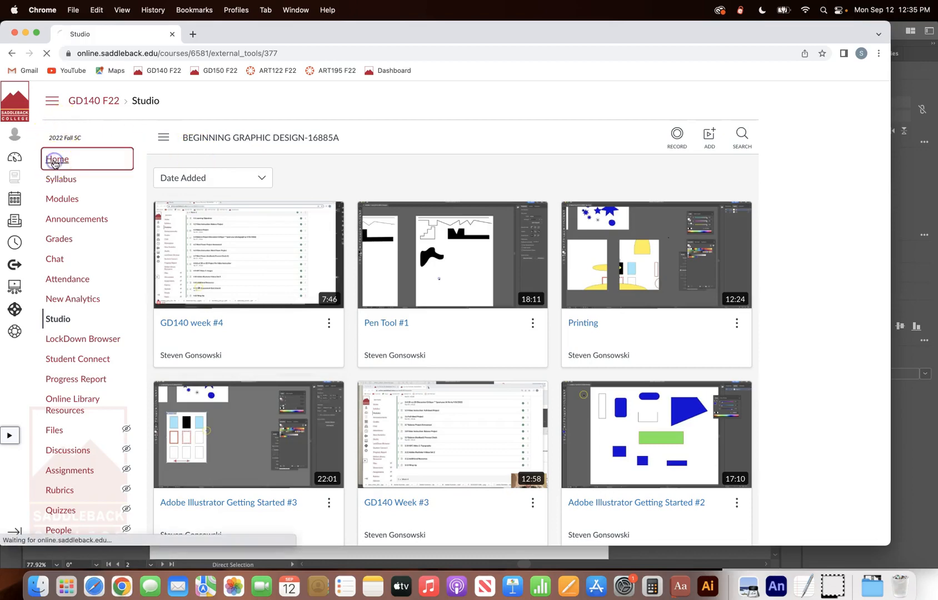
scroll(356, 322, "down", 1)
scroll(356, 322, "down", 20)
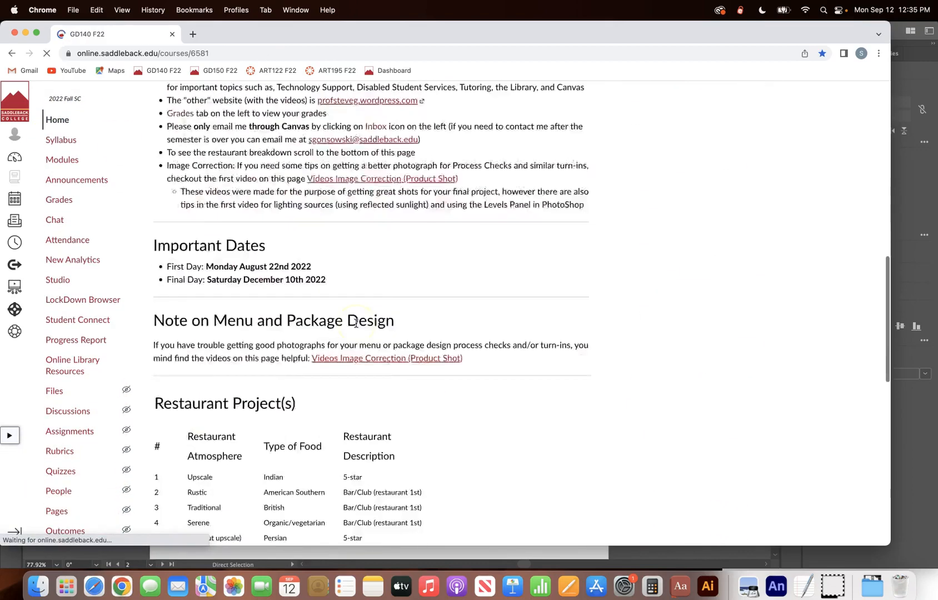
scroll(357, 324, "up", 1)
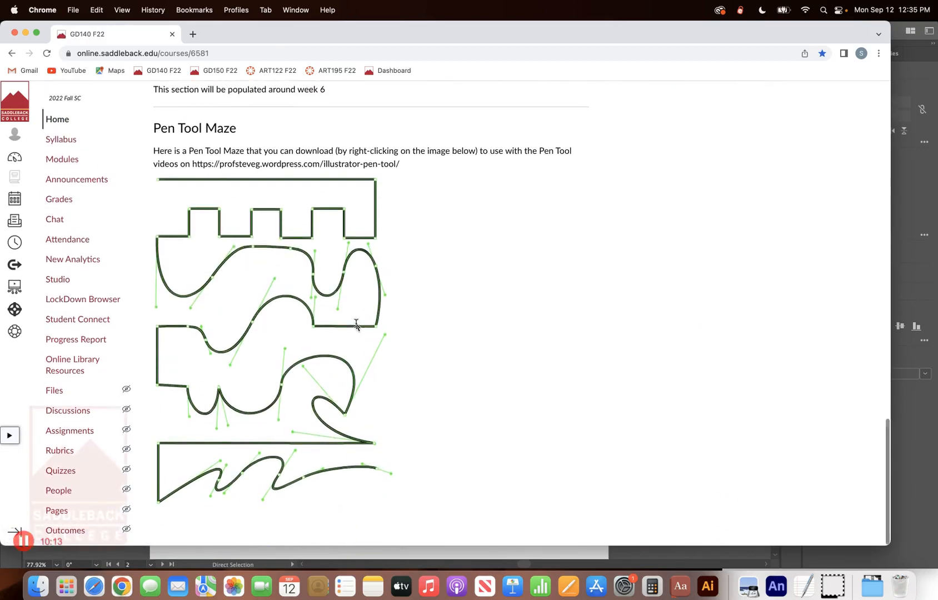
Step: Save the maze image from the course page to the Downloads folder as Pen Tool Maze.gif
right_click(286, 341)
left_click(315, 357)
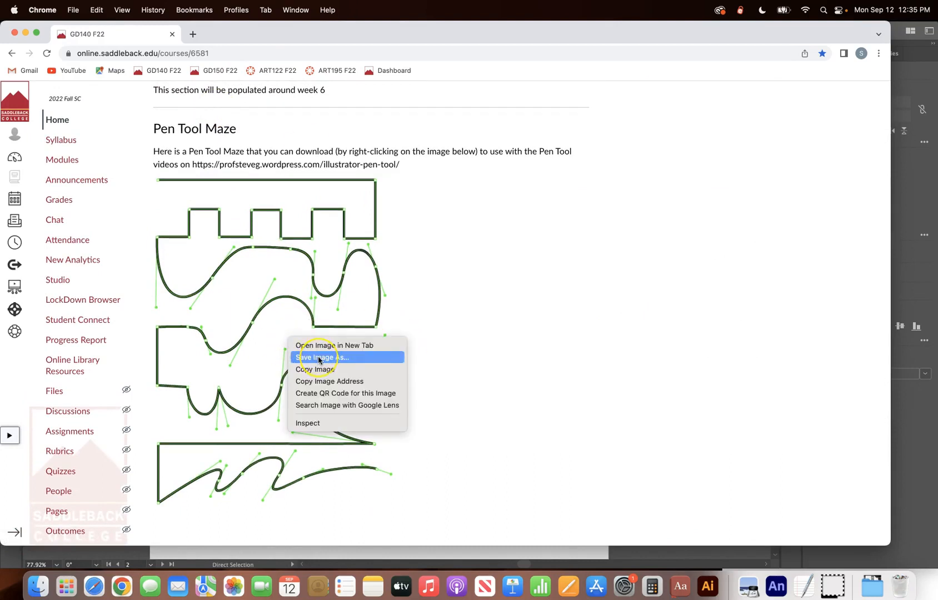
left_click(319, 360)
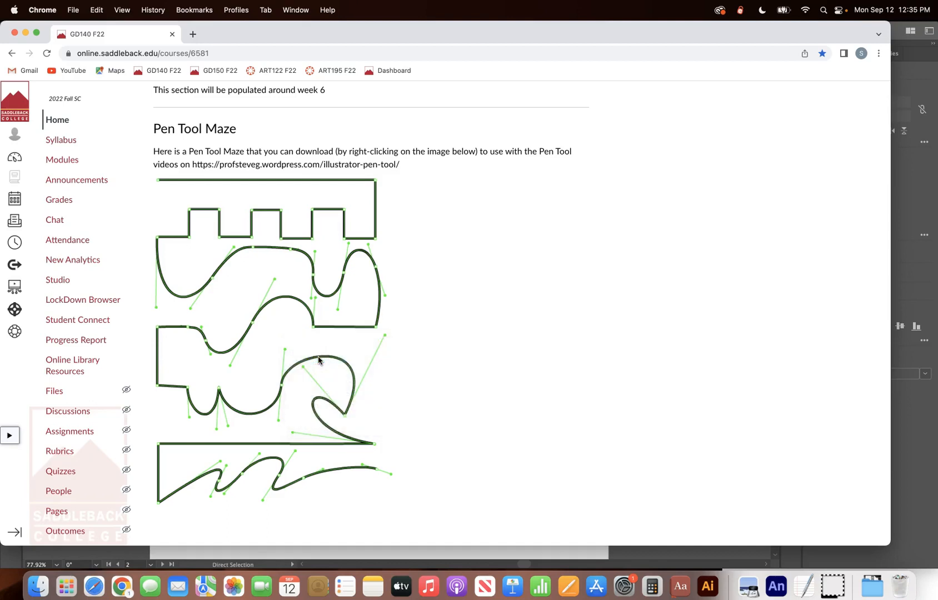
left_click(507, 312)
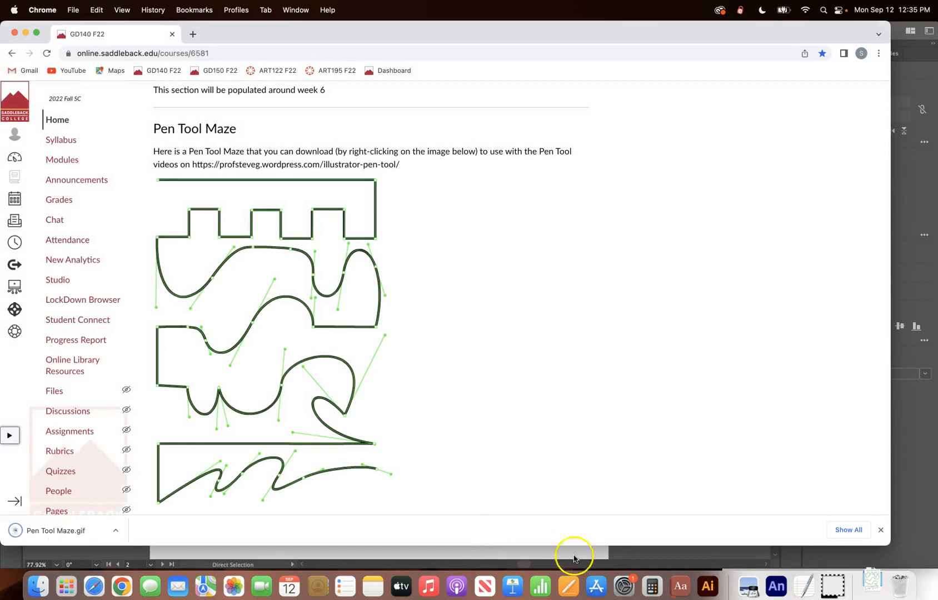
Step: Switch back to Illustrator, deselect the heart and make the empty third artboard active
left_click(708, 586)
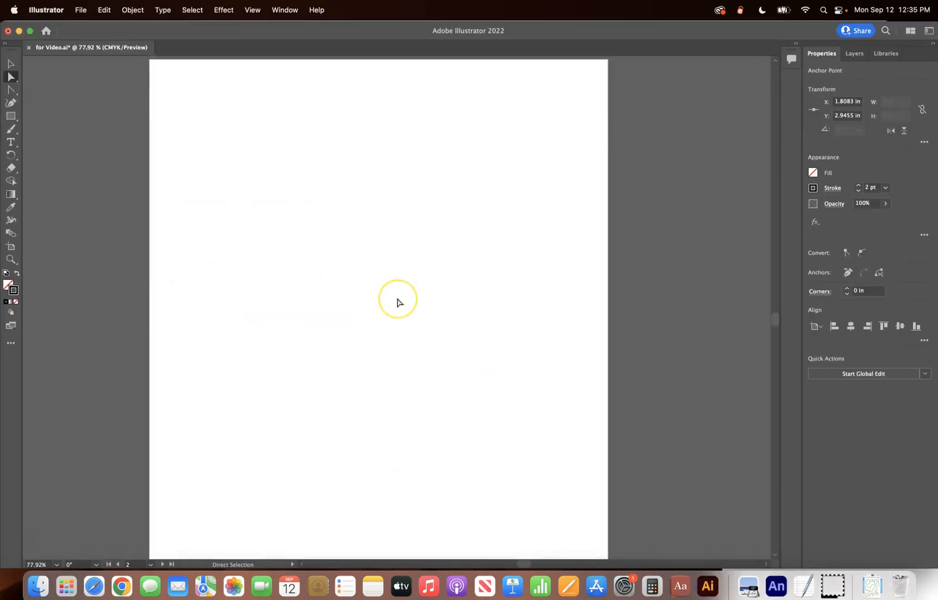
scroll(398, 303, "up", 4)
key("super+minus")
key("super+minus")
key("super+minus")
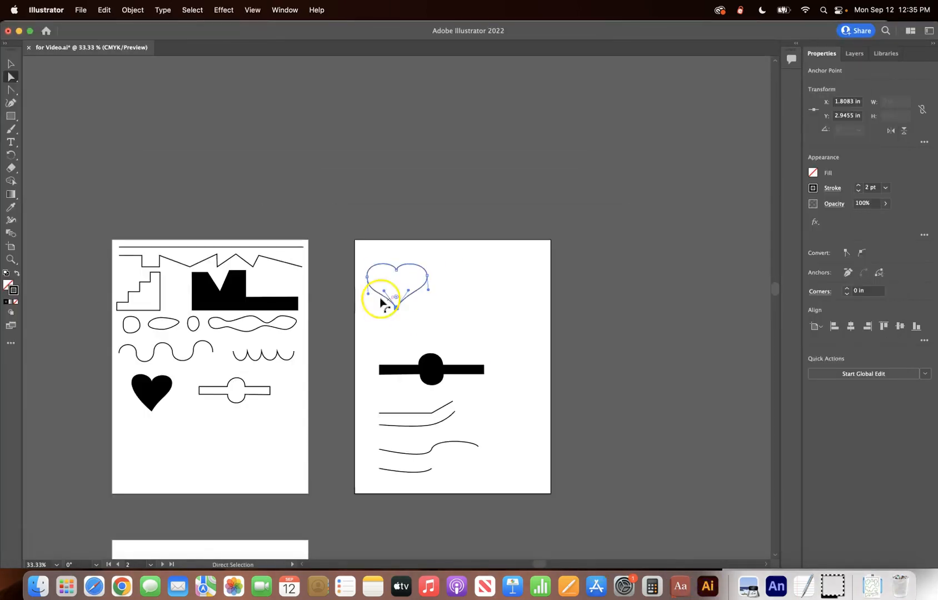
scroll(288, 409, "down", 5)
scroll(288, 410, "down", 5)
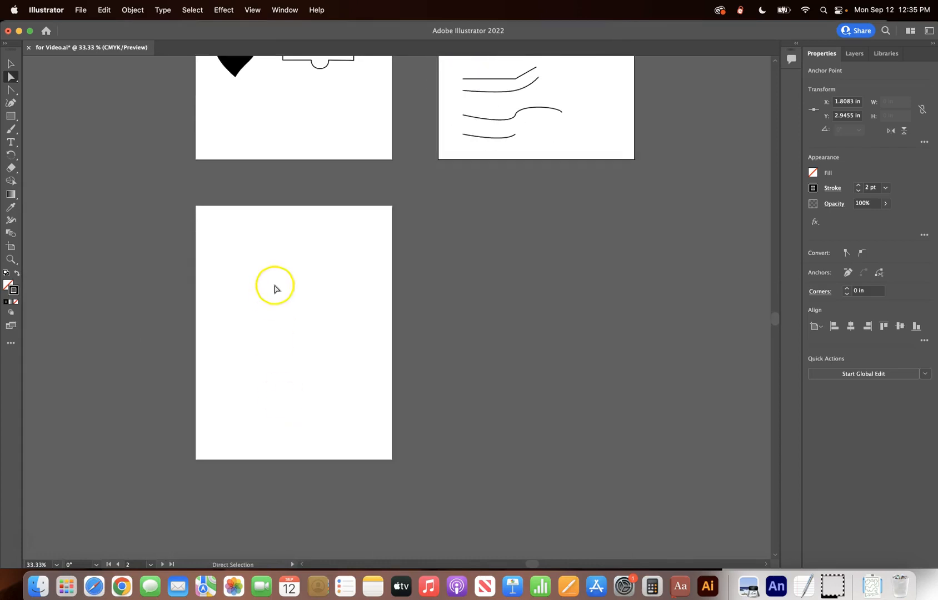
left_click(282, 303)
left_click(327, 335)
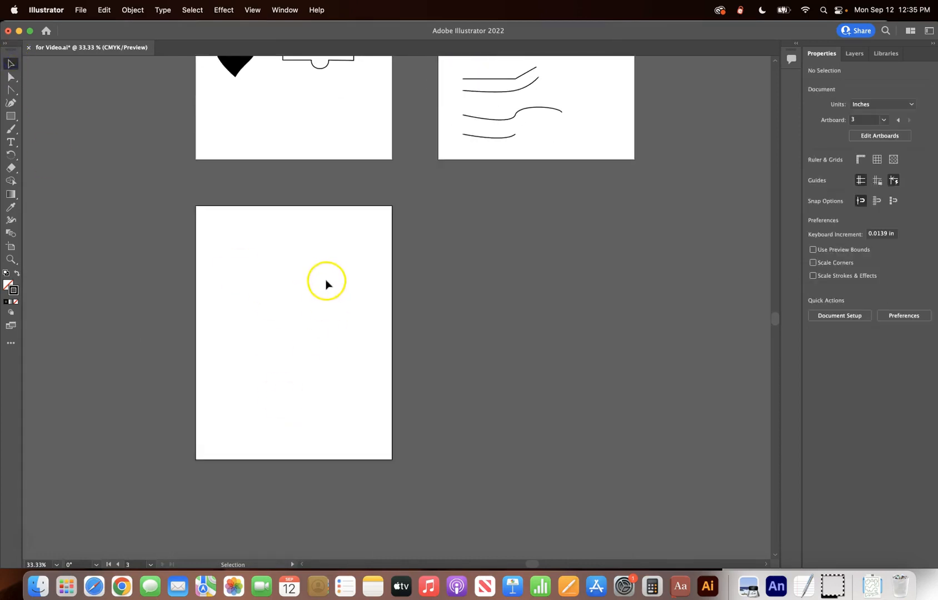
Step: Create a new layer above Layer 1 and name it photo
left_click(856, 55)
left_click(857, 54)
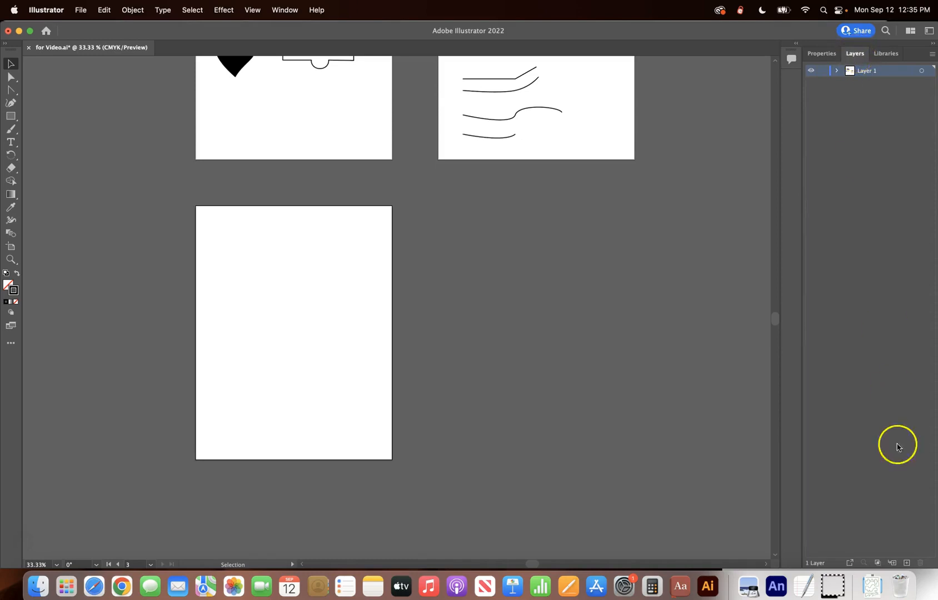
left_click(907, 565)
double_click(865, 71)
type("photo")
left_click(890, 122)
left_click(889, 77)
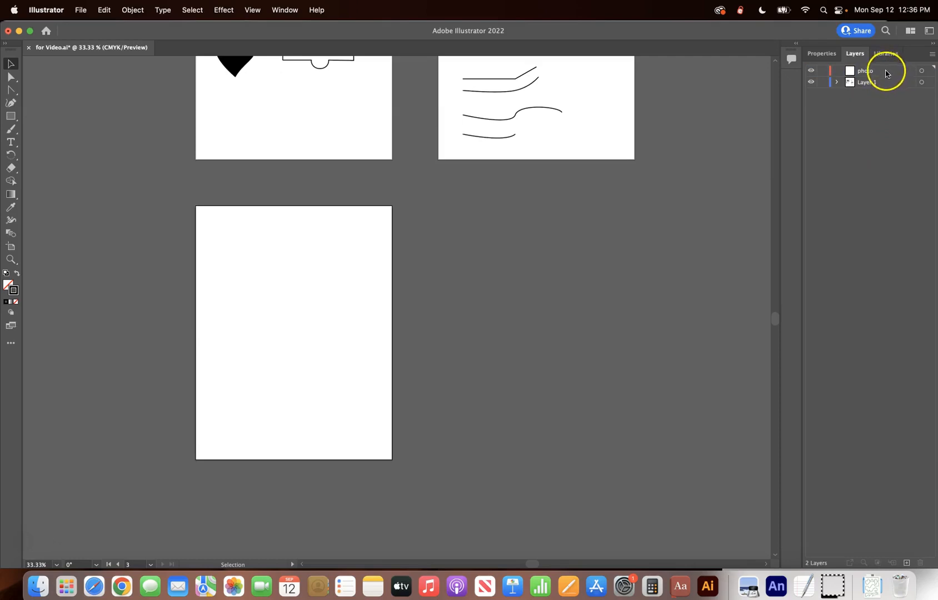
Step: Place Pen Tool Maze.gif from Downloads as a linked image on the photo layer, starting near the third artboard's upper-left corner
left_click(81, 10)
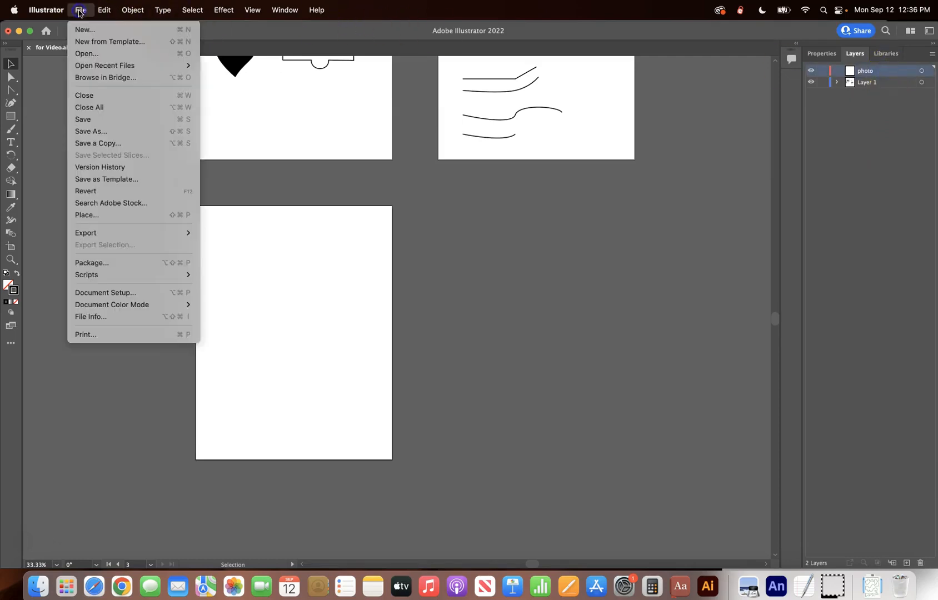
left_click(109, 218)
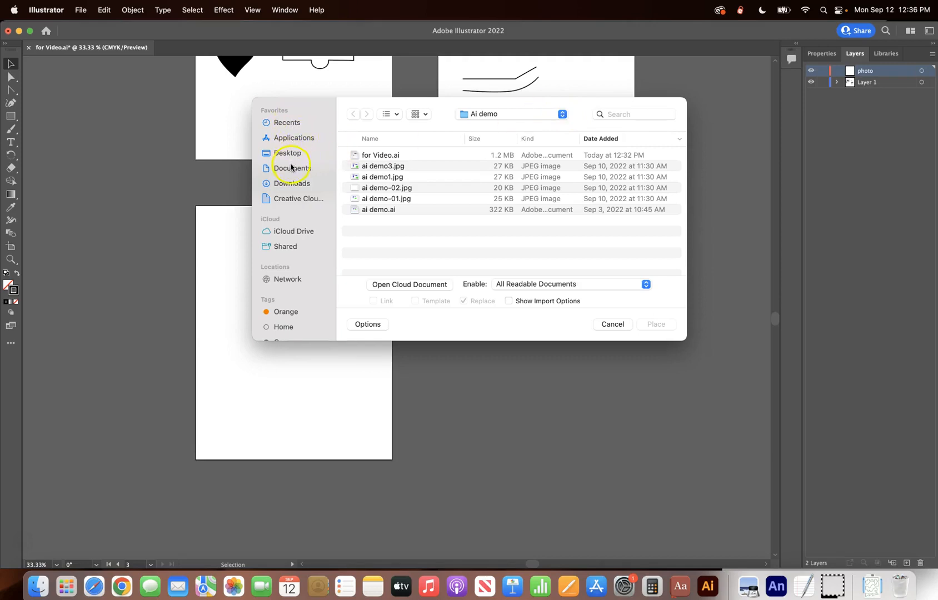
left_click(289, 185)
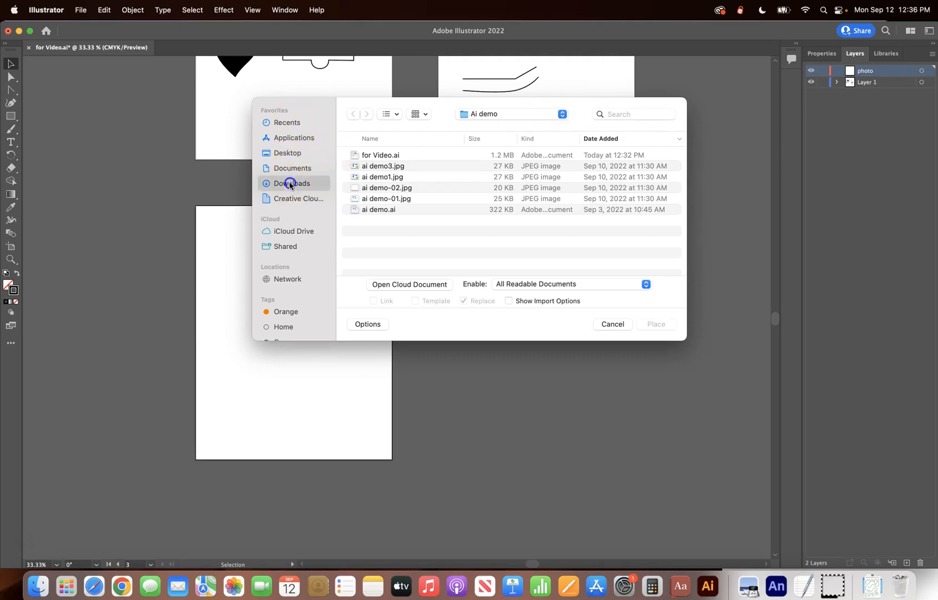
left_click(388, 156)
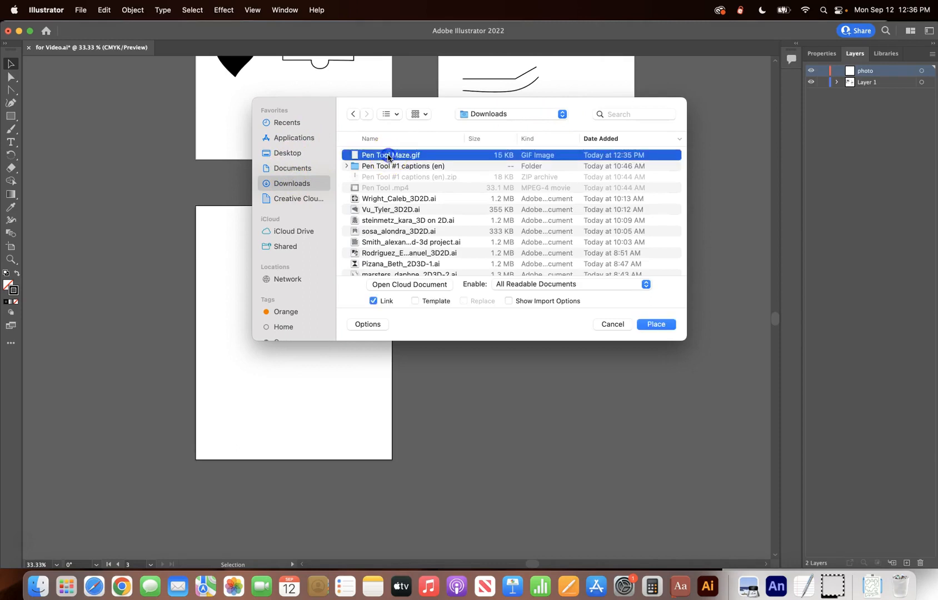
left_click(667, 328)
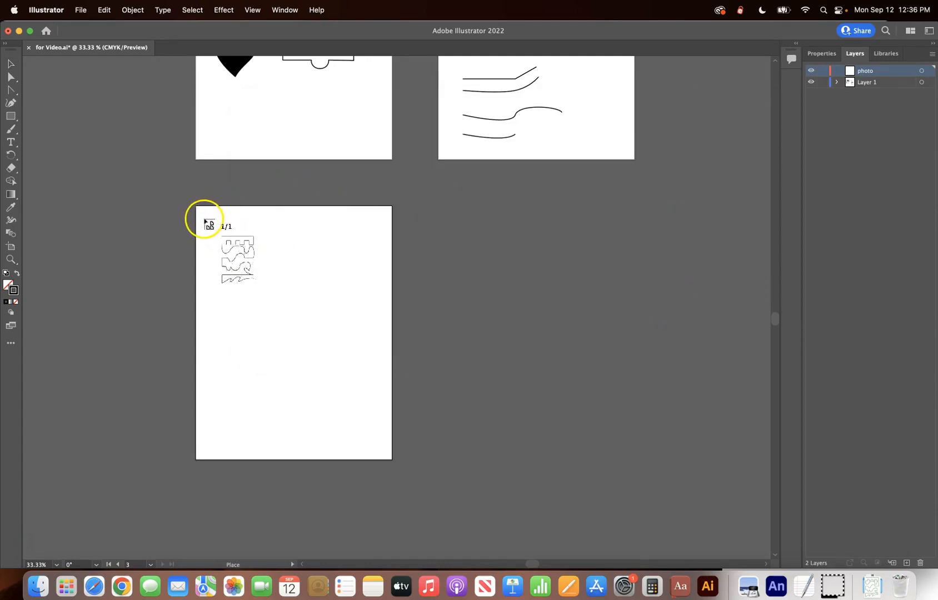
left_click(204, 218)
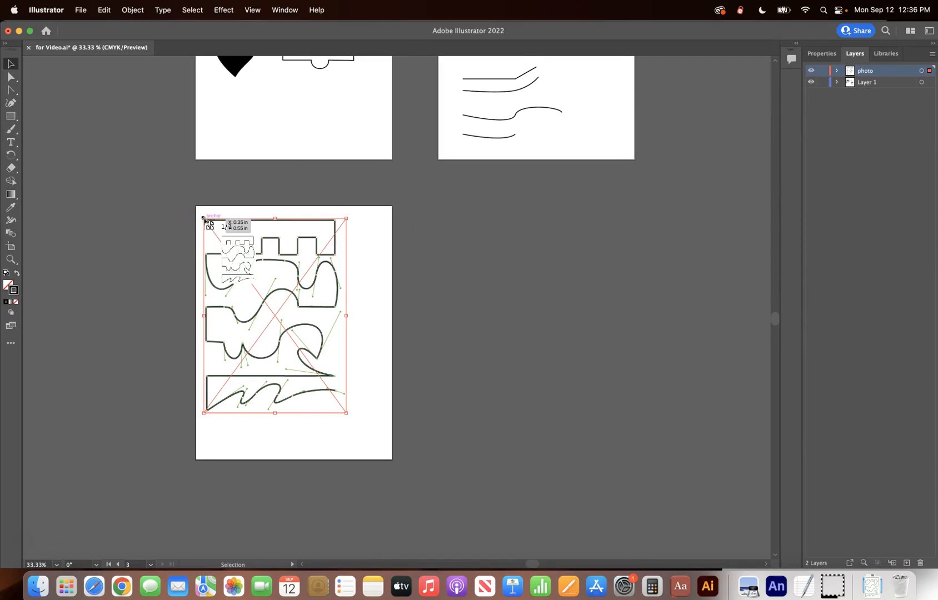
left_click(272, 260)
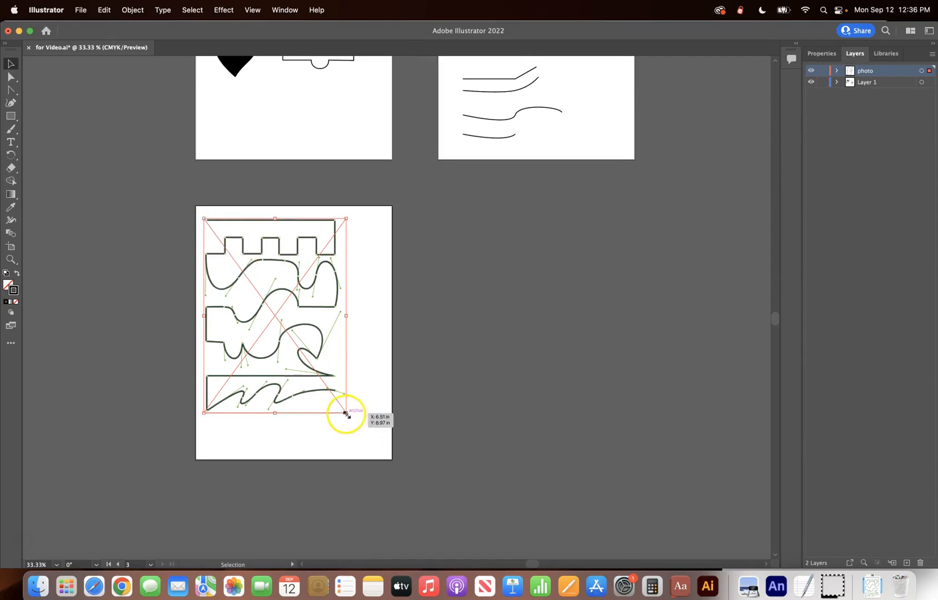
Step: Scale the maze image proportionally to about 7.46 × 10.19 in to fill the artboard and lock the photo layer
left_click_drag(346, 413, 400, 454)
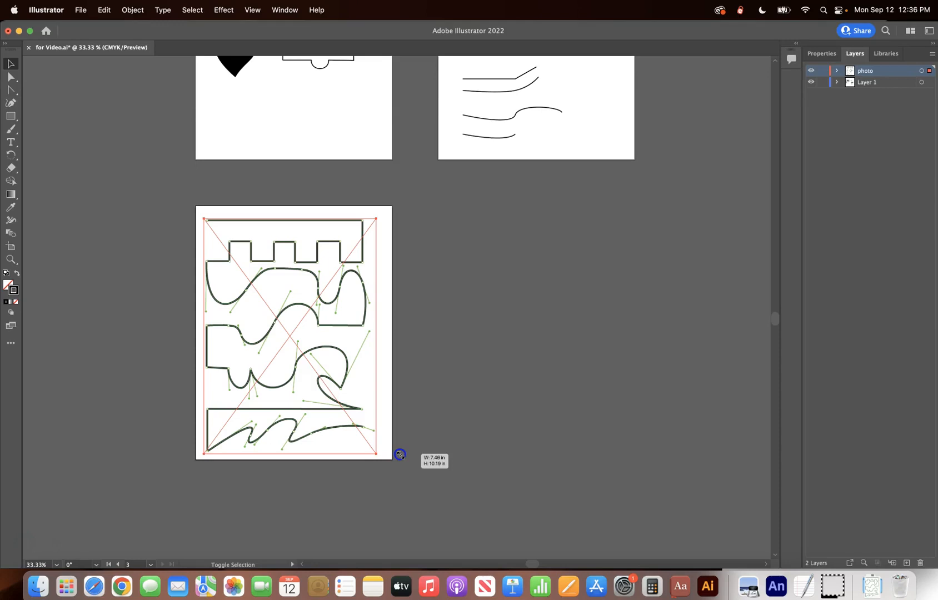
left_click_drag(400, 454, 401, 455)
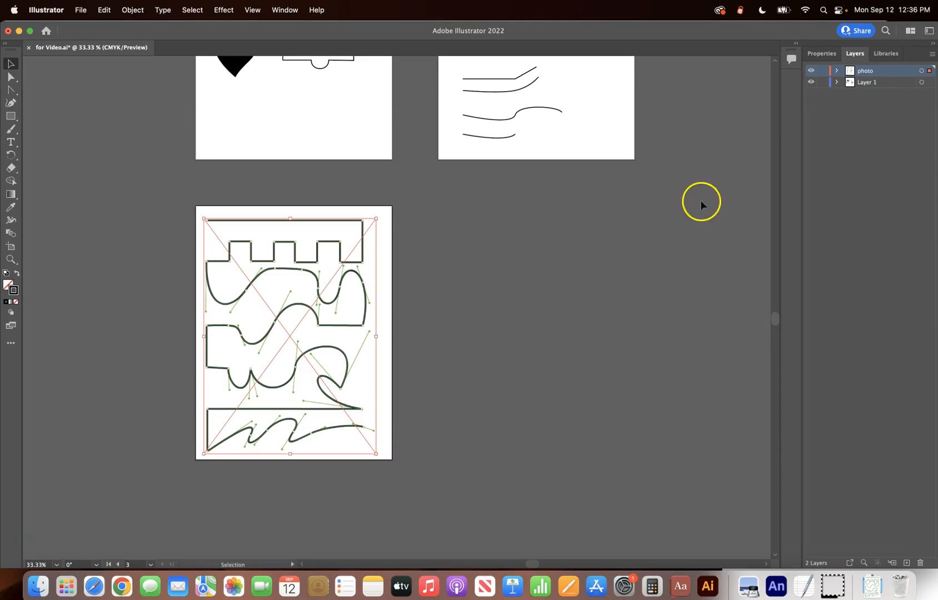
left_click(821, 73)
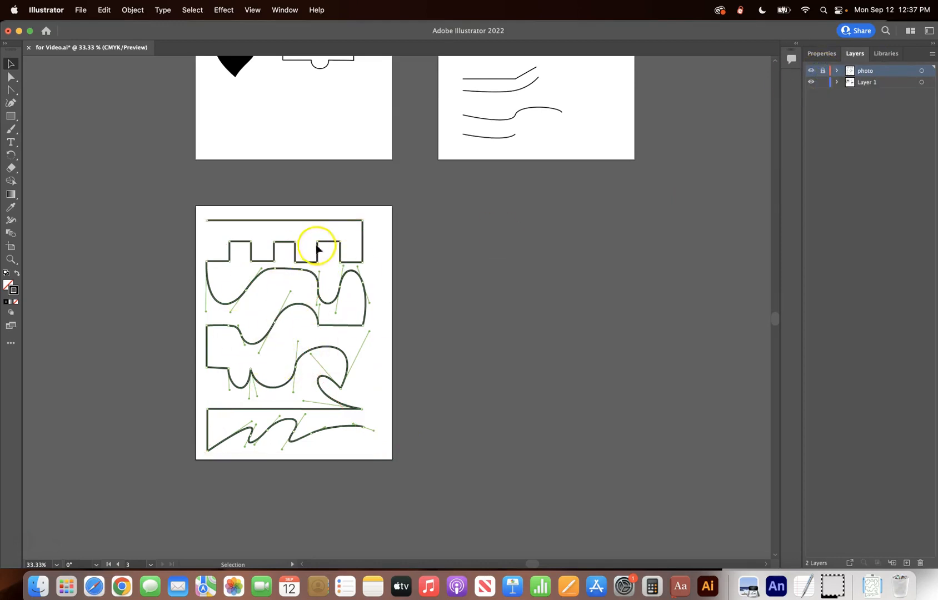
Step: Move the locked photo layer below Layer 1 and add a new layer directly above it for tracing
left_click_drag(872, 73, 871, 93)
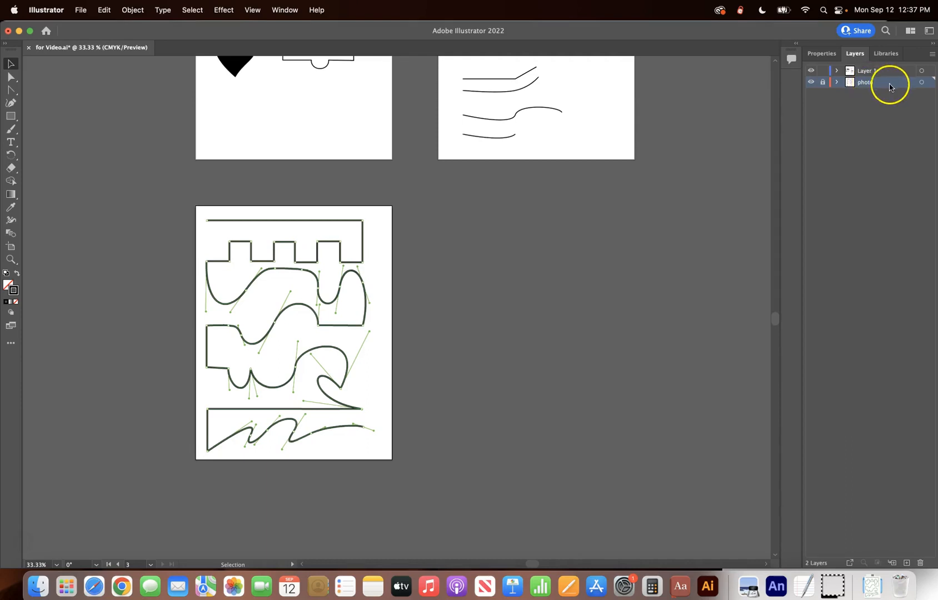
left_click(906, 564)
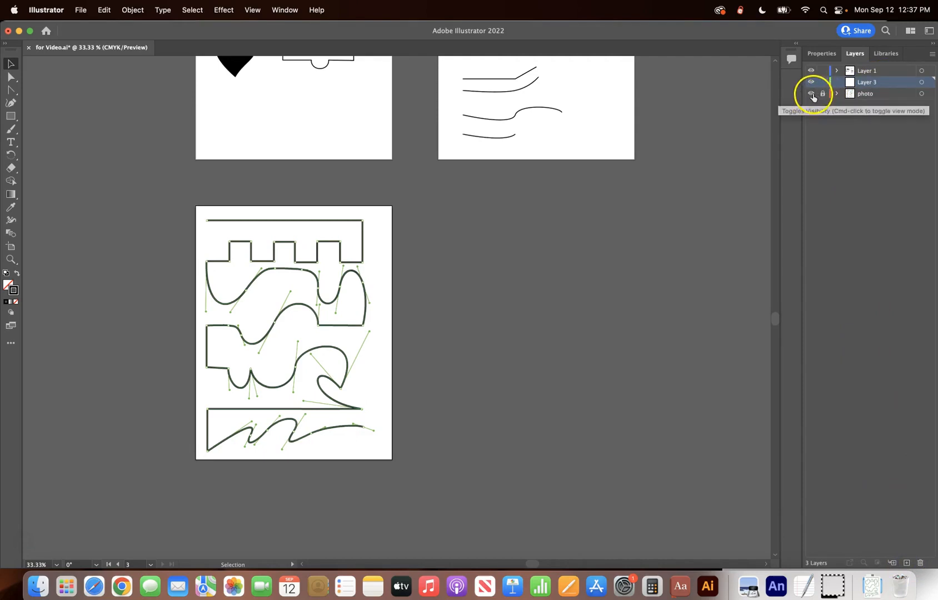
left_click(872, 86)
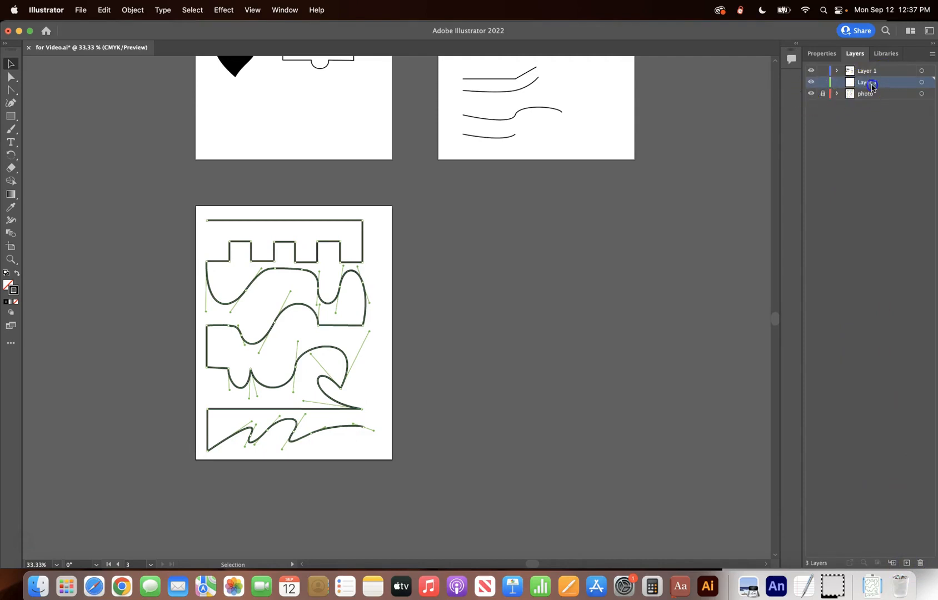
Step: Set up the Pen tool with a red 3 pt stroke for tracing the maze on the third artboard
left_click(11, 260)
left_click_drag(187, 298, 335, 279)
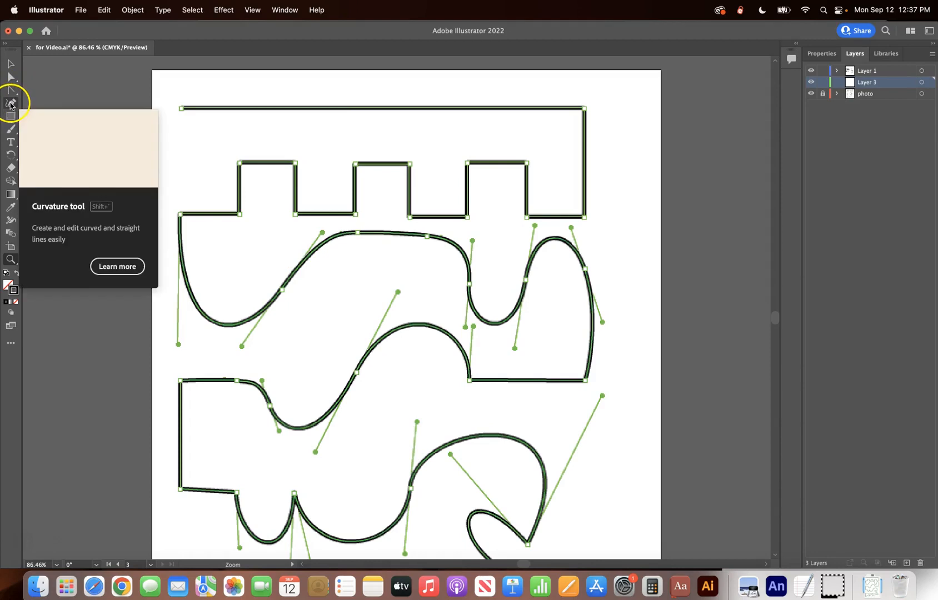
left_click_drag(10, 89, 70, 90)
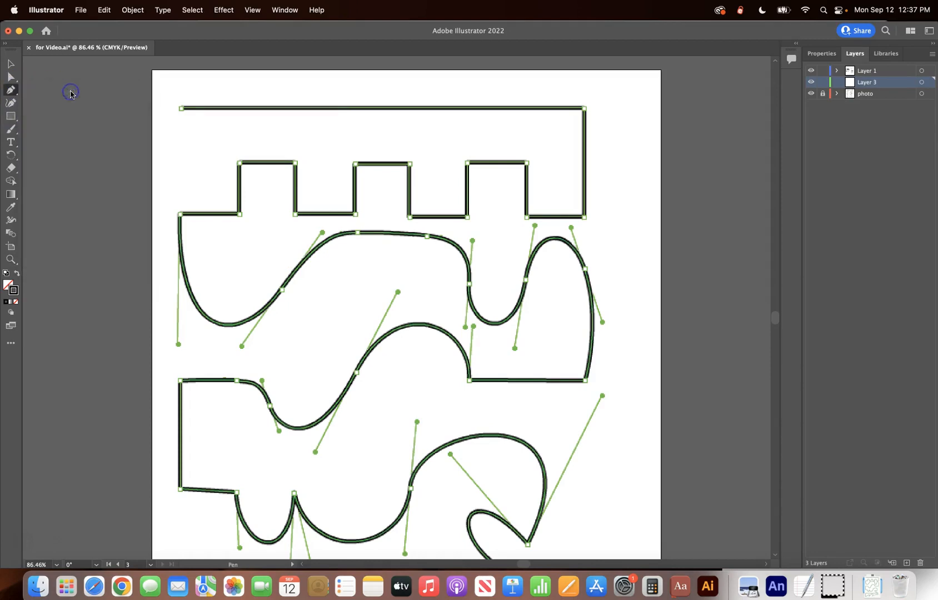
left_click(822, 54)
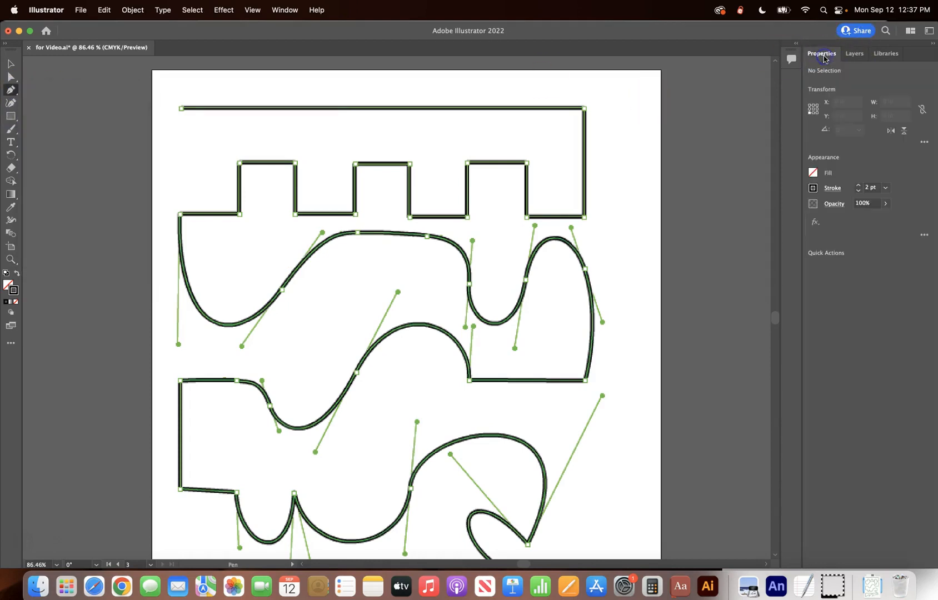
left_click(813, 189)
left_click(725, 227)
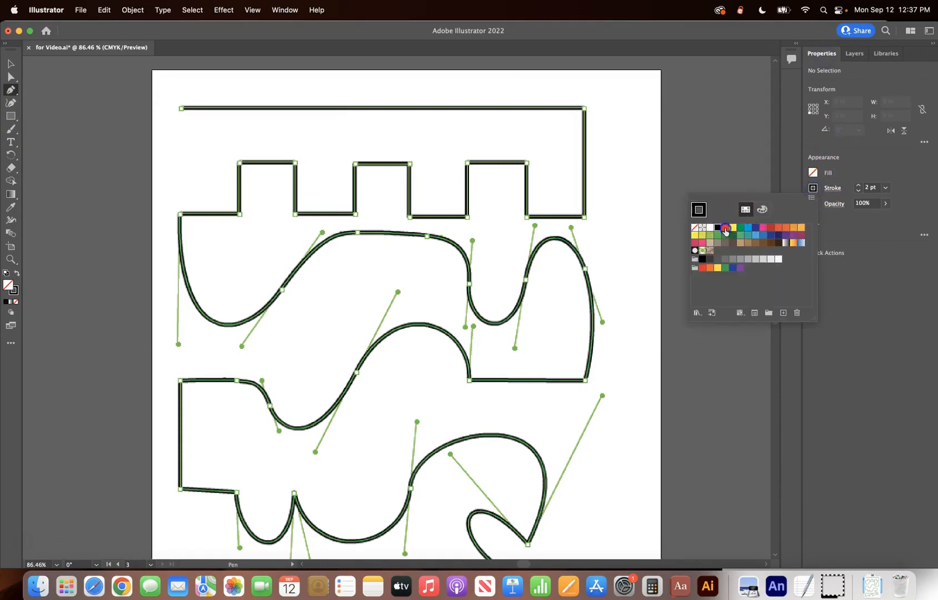
left_click(856, 189)
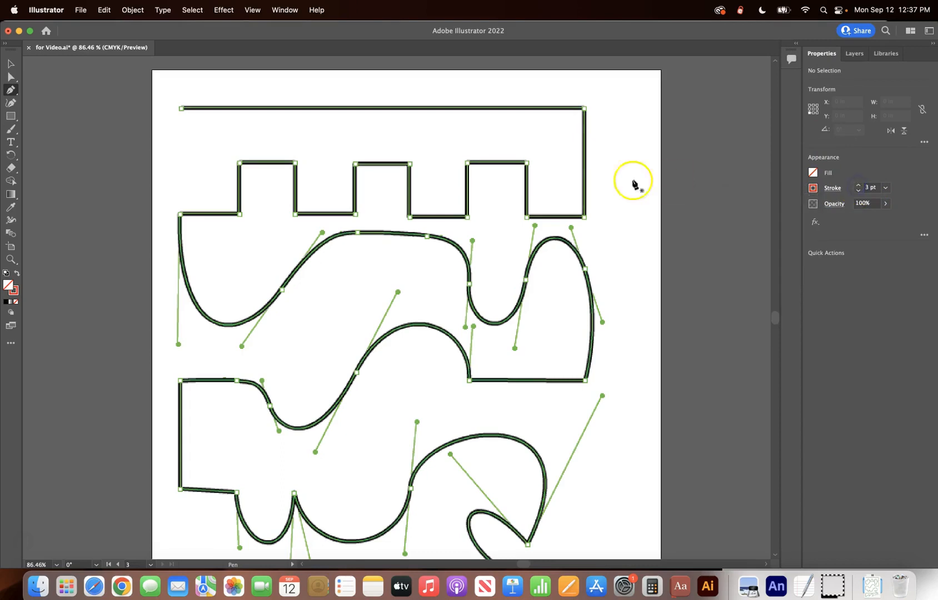
Step: Trace the maze's top line, right side and the straight baseline back to the left edge with corner points, skipping the square notches
left_click(12, 89)
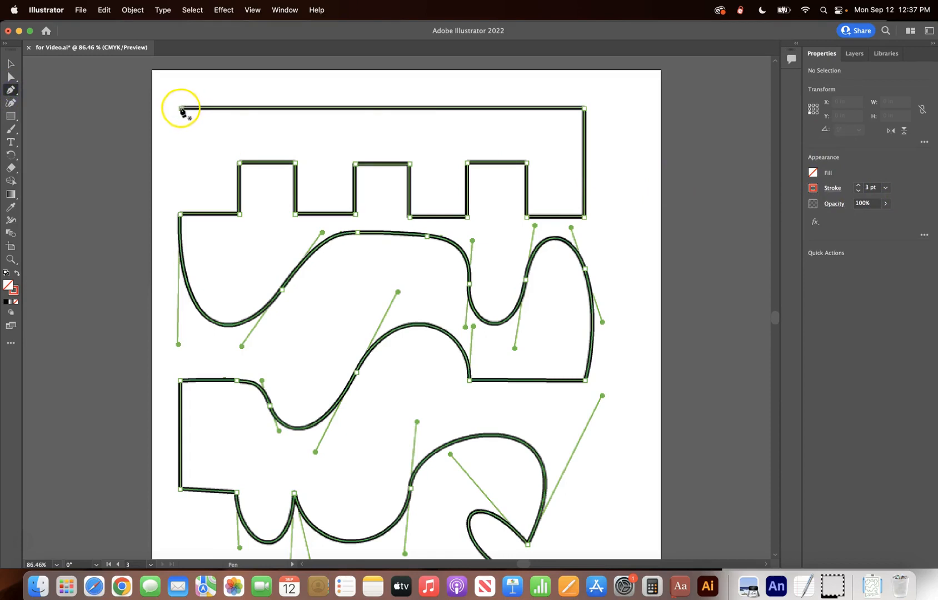
left_click_drag(181, 109, 585, 114)
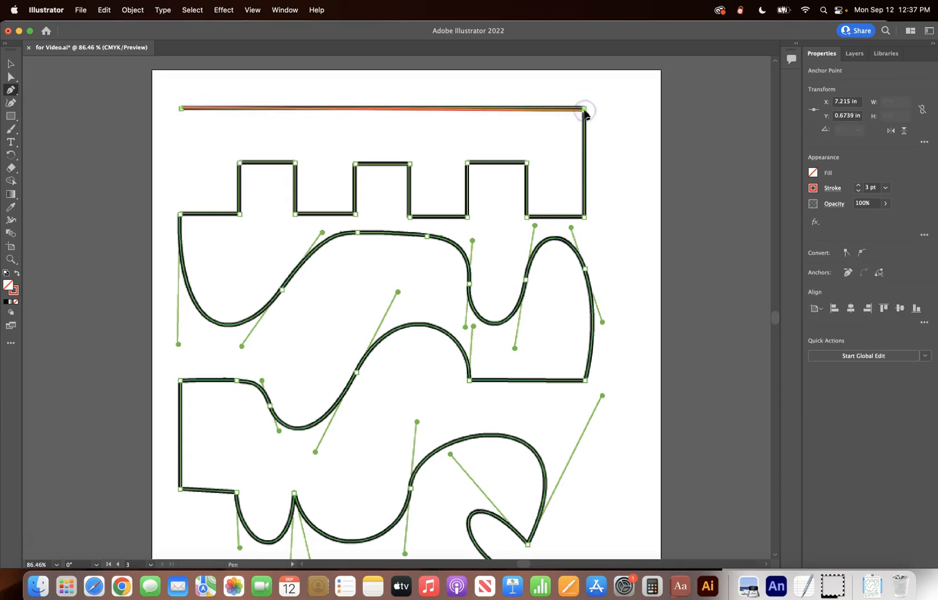
left_click(585, 114)
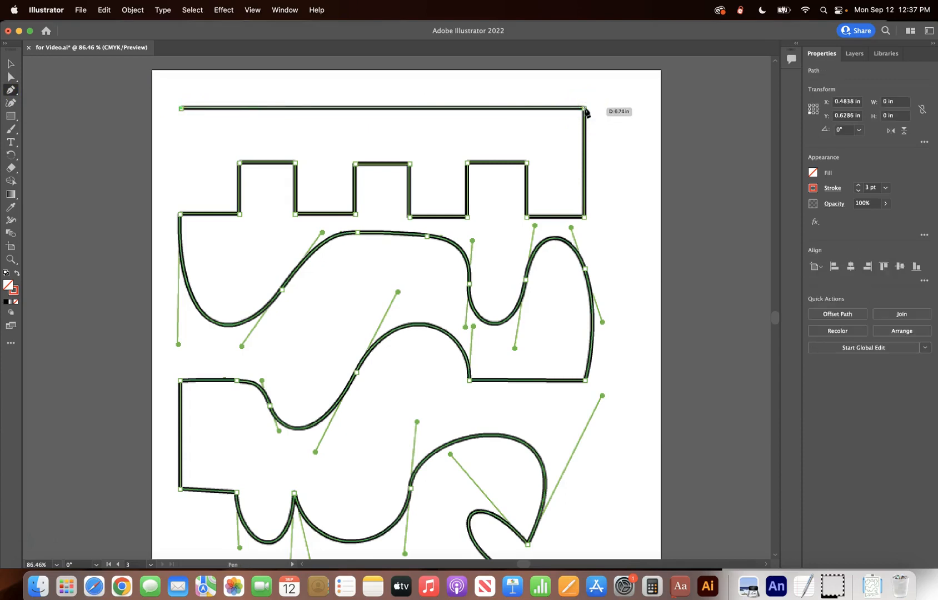
mouse_move(585, 113)
left_mouse_down()
mouse_move(585, 221)
mouse_move(526, 218)
mouse_move(522, 170)
mouse_move(180, 216)
left_mouse_up()
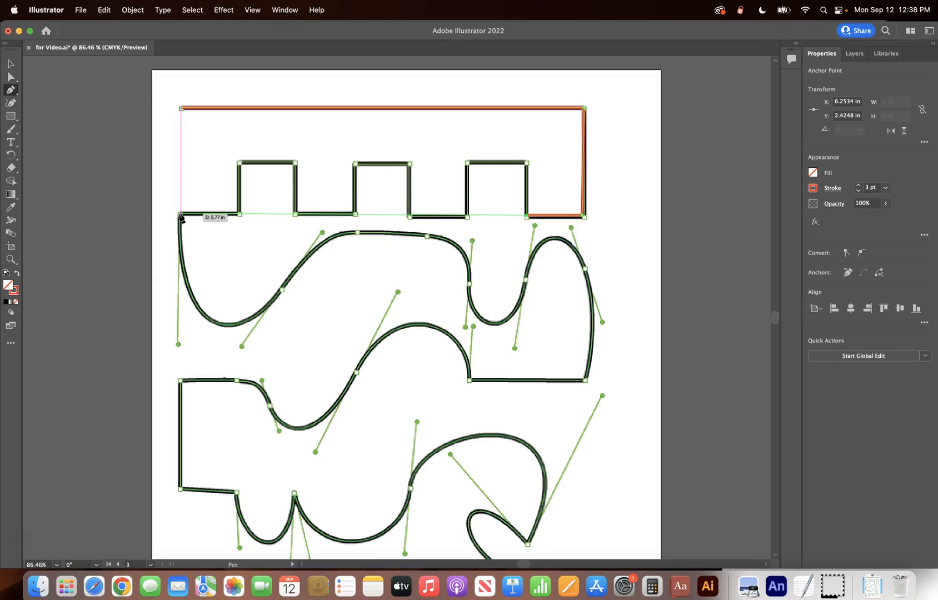
left_click_drag(181, 216, 179, 343)
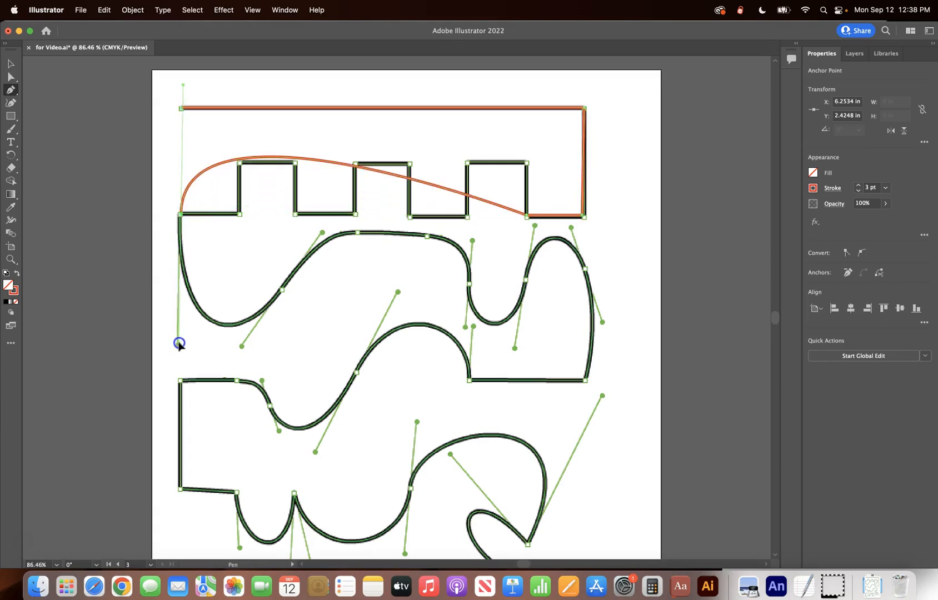
key("super+z")
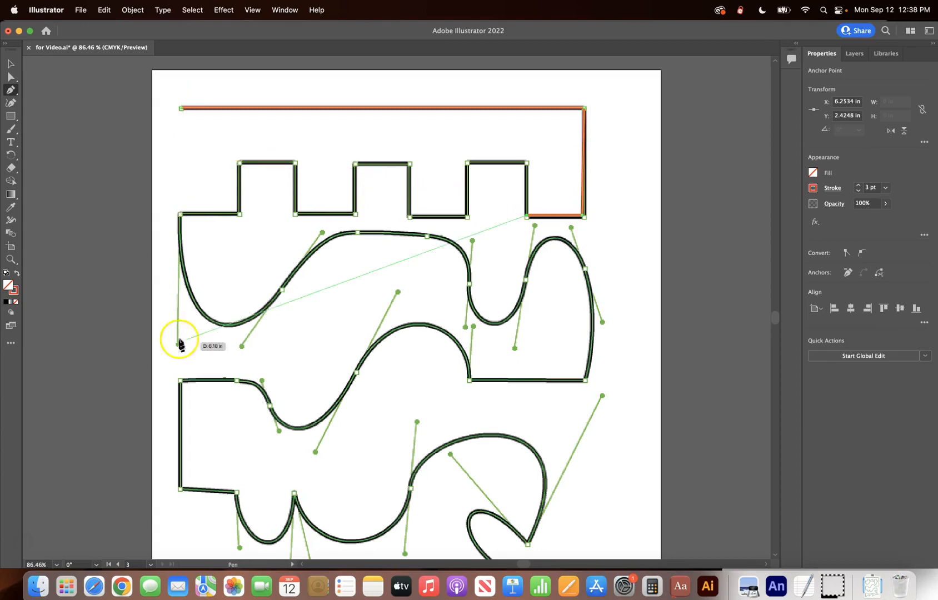
left_click(181, 215)
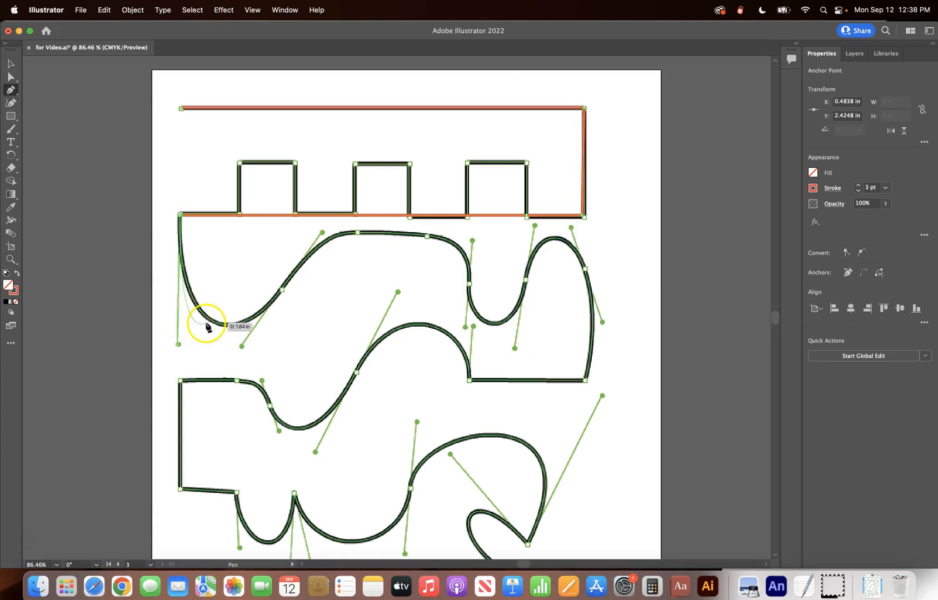
Step: Continue the path with smooth points through the first deep valley, the rising curve and the flat crest of the maze's second row
left_click(283, 291)
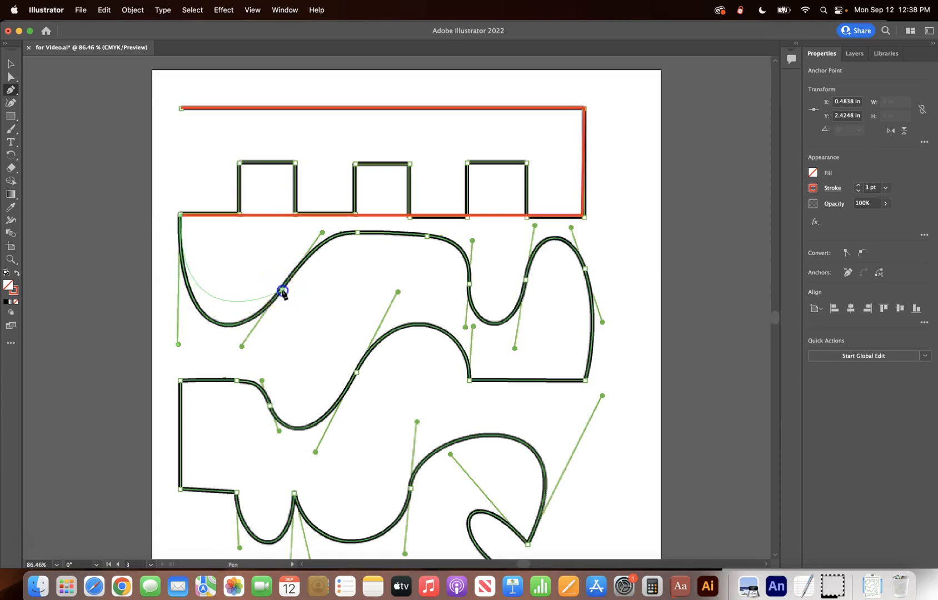
left_click_drag(318, 237, 322, 232)
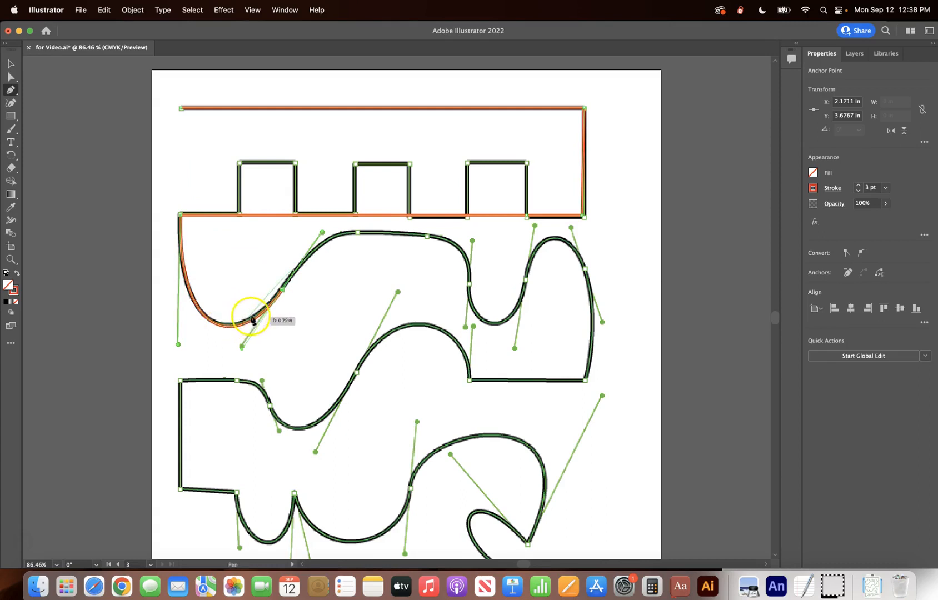
left_click(357, 233)
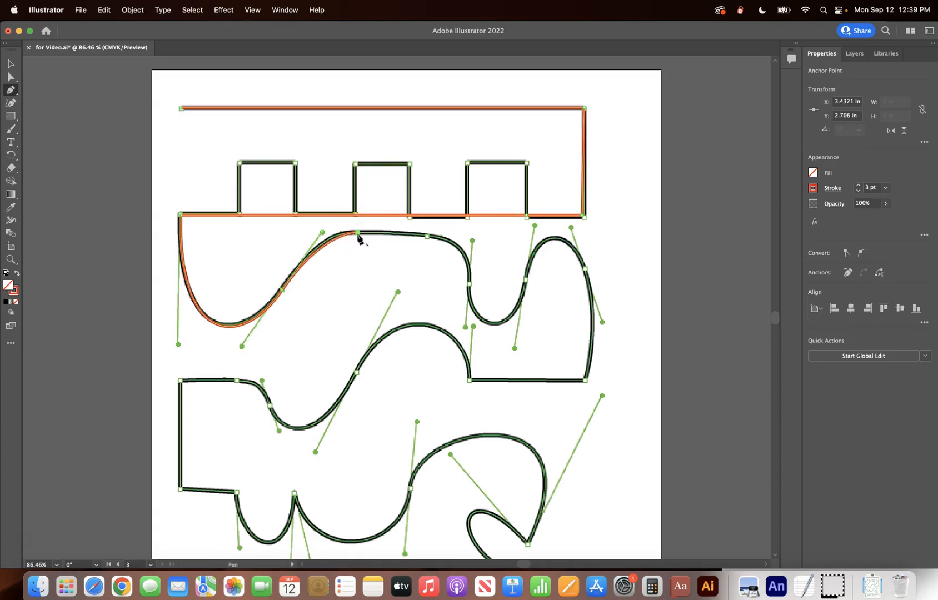
key("super+z")
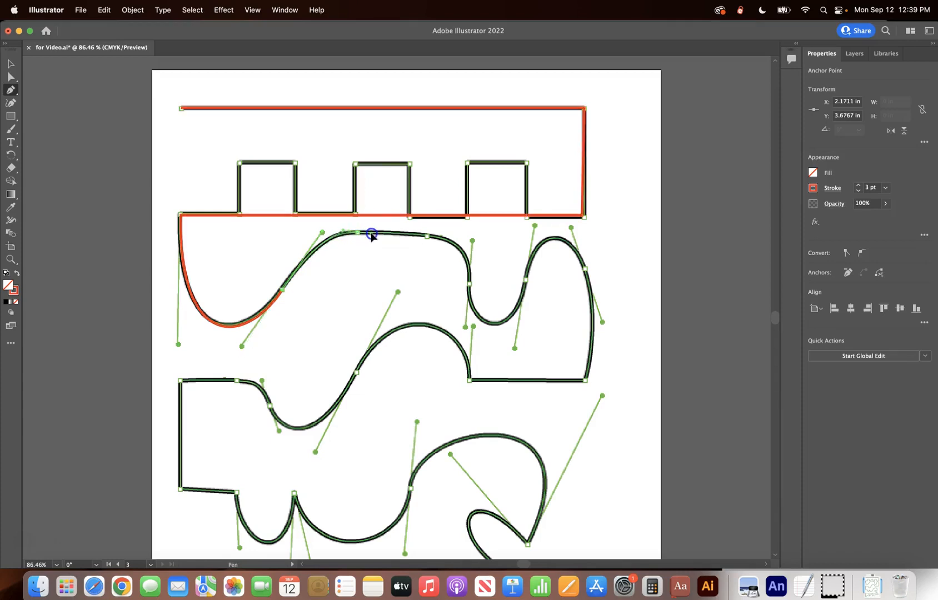
left_click_drag(357, 232, 468, 285)
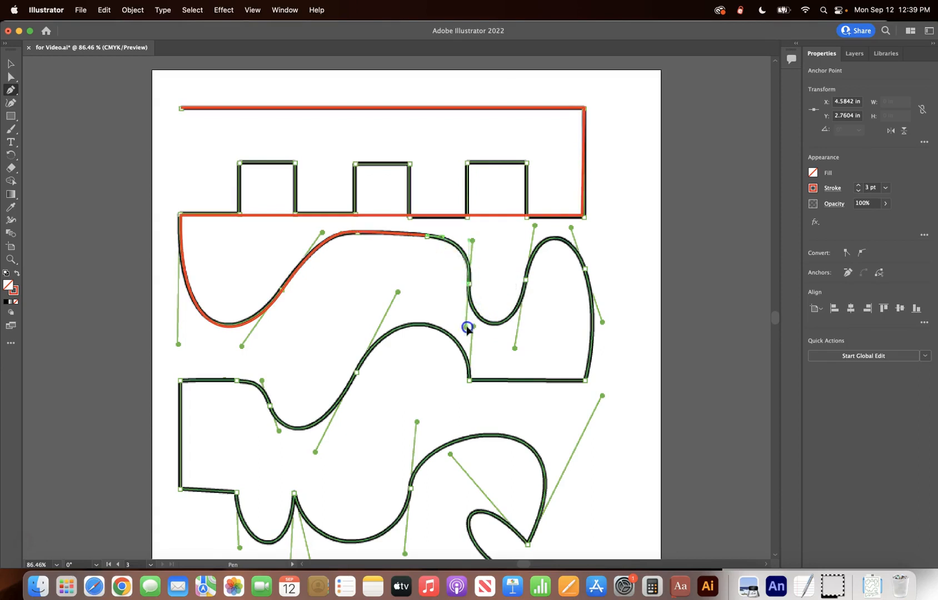
Step: Trace the narrow valley and tall hump at the second row's right end, ending with the short straight segment leftward below them
left_click_drag(441, 237, 536, 223)
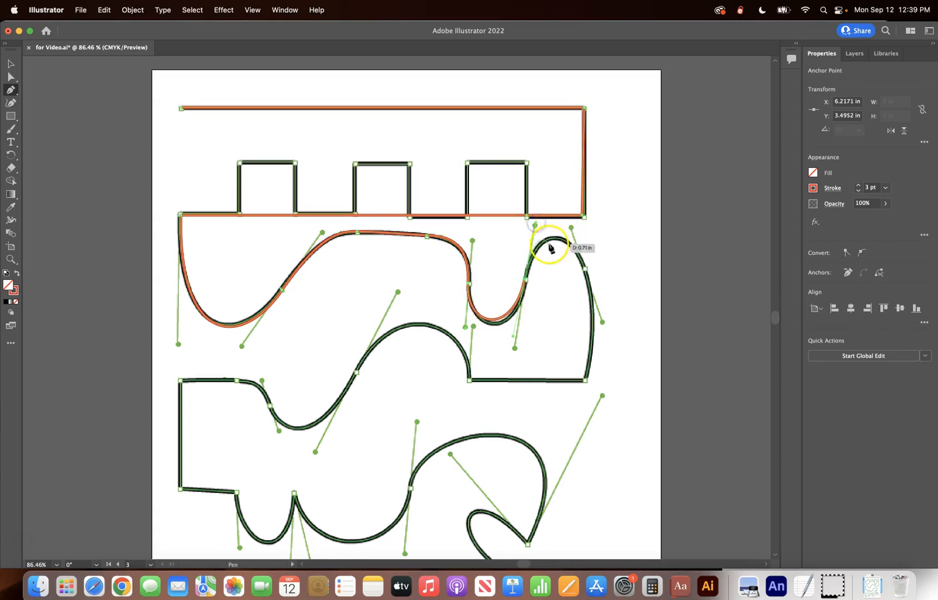
left_click_drag(585, 269, 602, 321)
left_click_drag(586, 381, 586, 383)
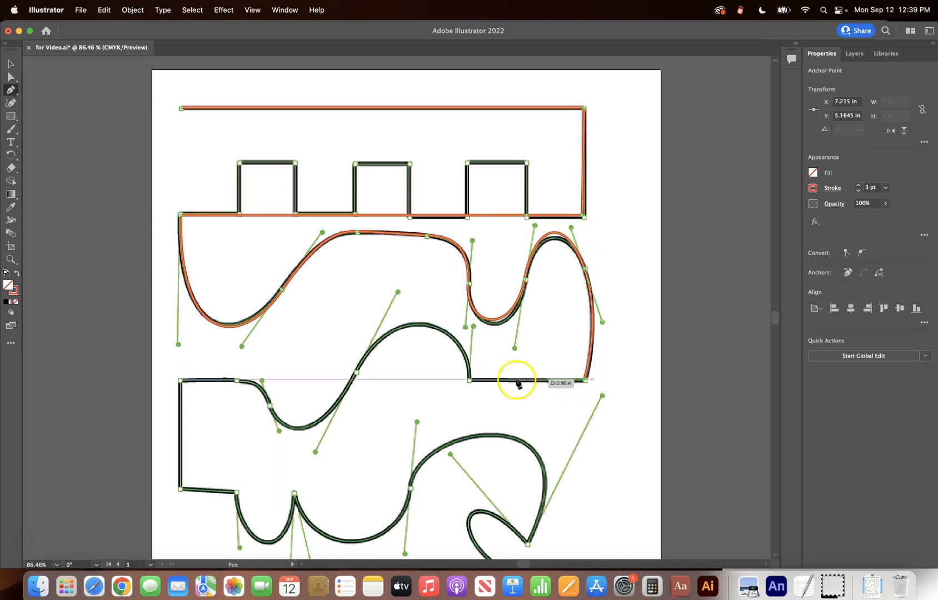
left_click(469, 380)
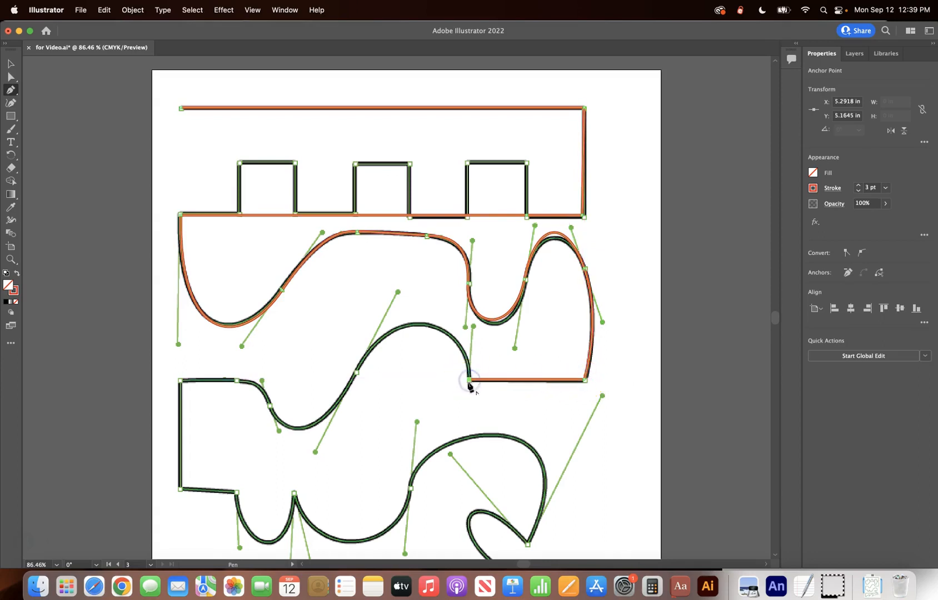
Step: Trace the third row's large hump and valley leftward, the short flat segment, and the straight left side down to its lower corner
left_click_drag(469, 381, 471, 326)
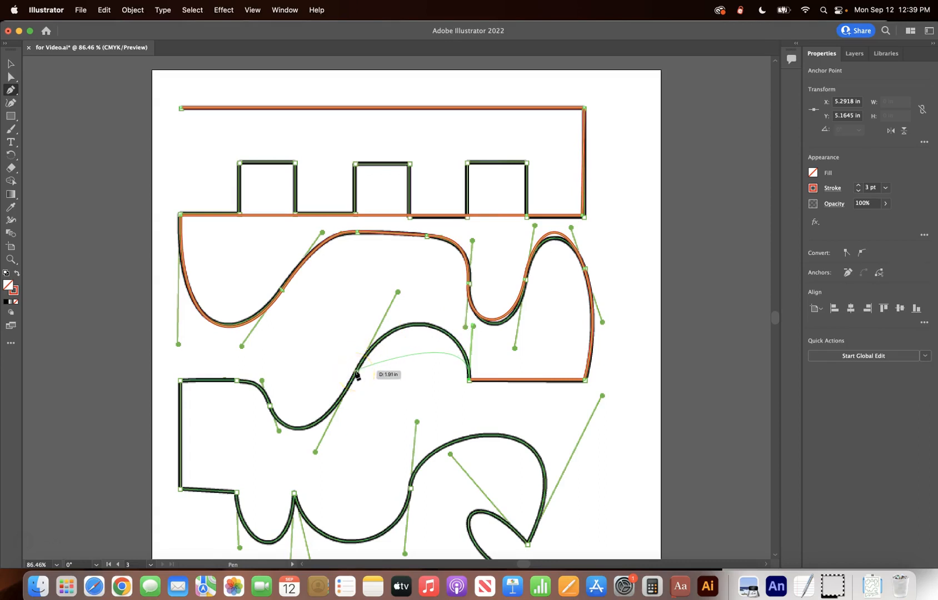
left_click_drag(356, 371, 316, 452)
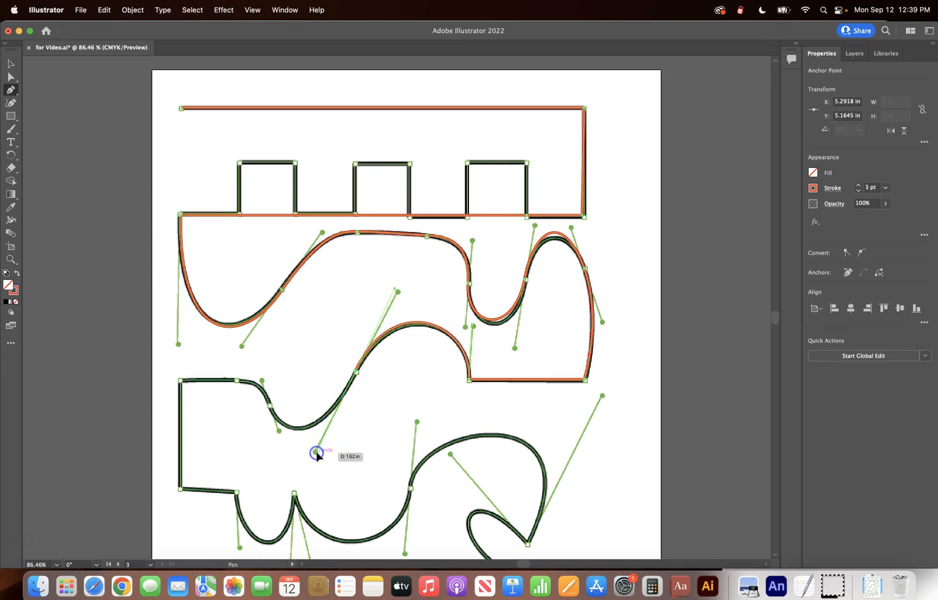
left_click_drag(269, 405, 225, 380)
left_click(180, 381)
left_click_drag(177, 457, 182, 494)
left_click(180, 490)
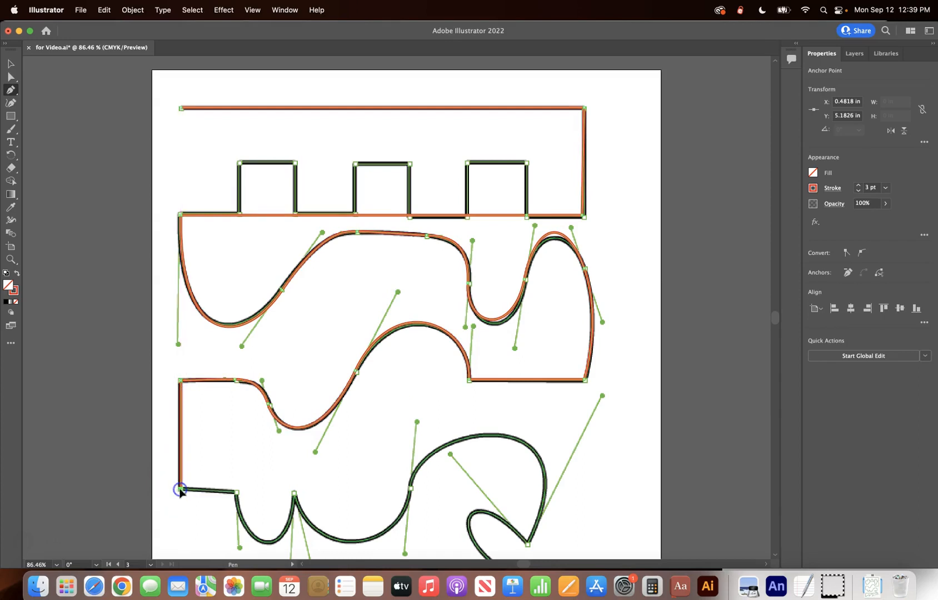
Step: Trace the short straight segment and the two scallops of the fourth row, making the peak between them a sharp corner
scroll(181, 491, "down", 3)
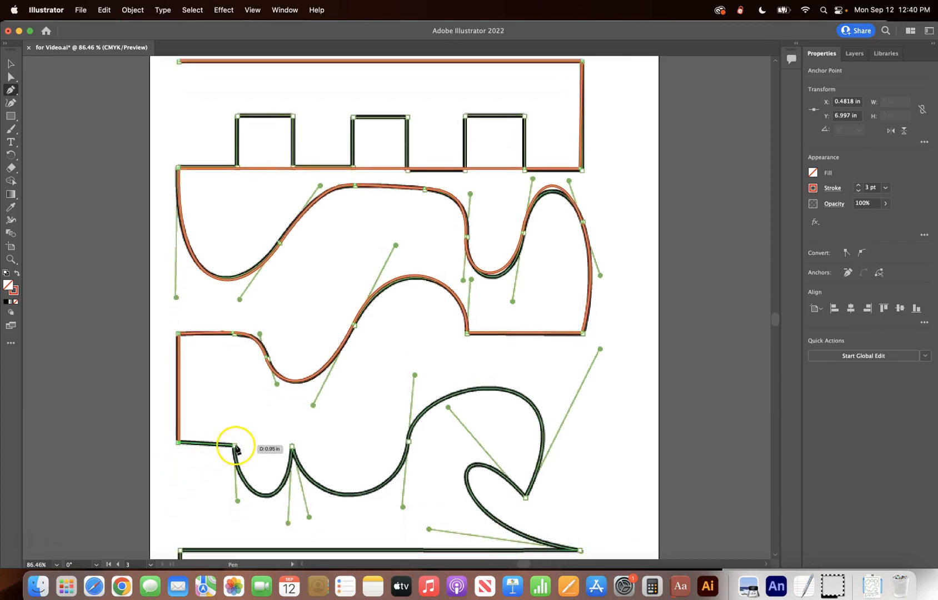
left_click(234, 446)
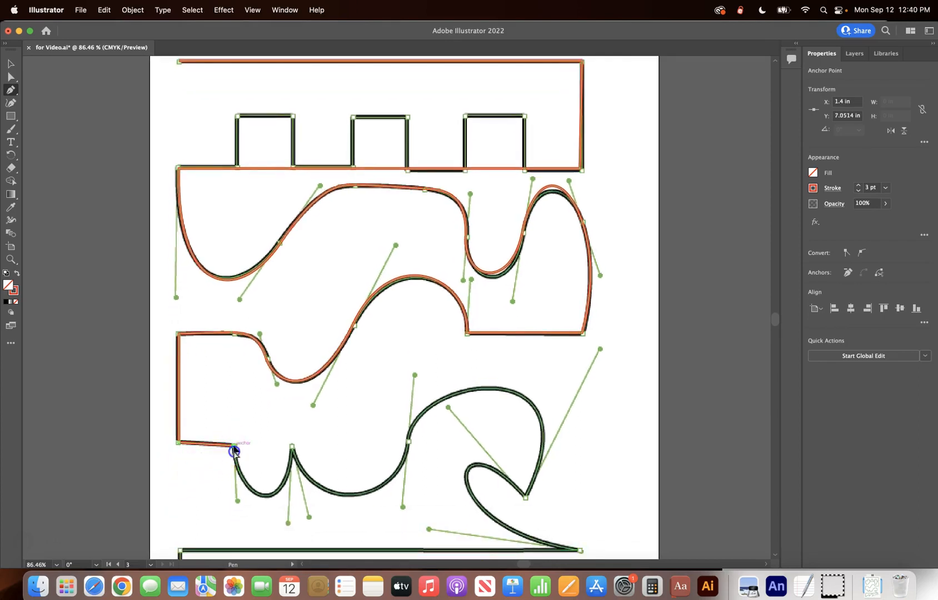
left_click(292, 446)
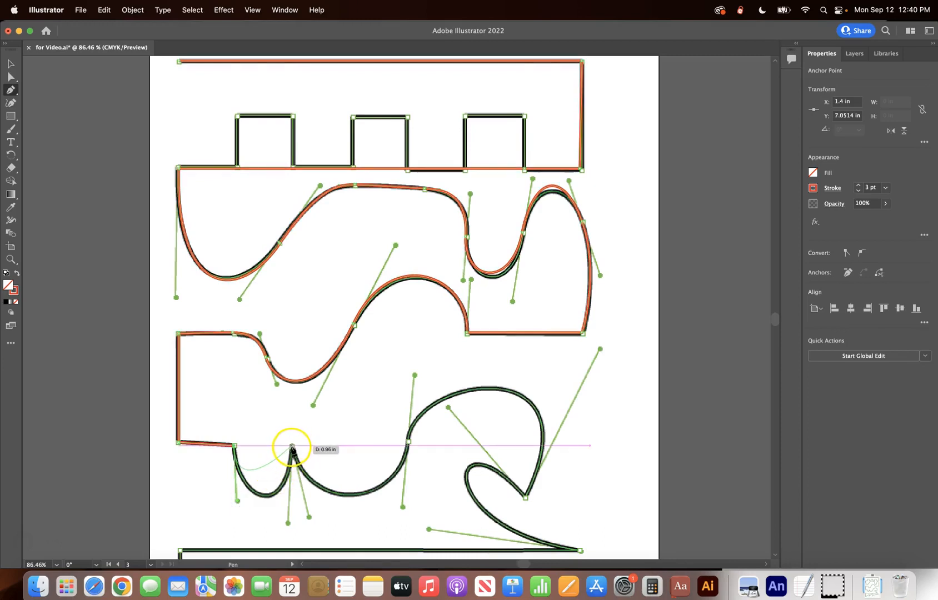
left_click_drag(292, 446, 313, 480)
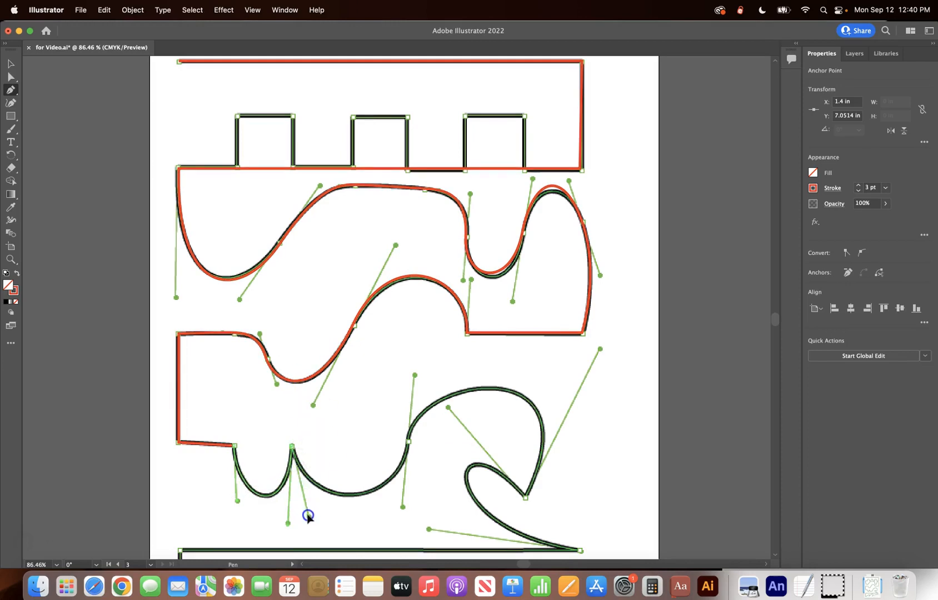
left_click_drag(308, 517, 308, 516)
mouse_move(405, 443)
left_mouse_down()
mouse_move(416, 364)
mouse_move(414, 376)
left_mouse_up()
mouse_move(525, 497)
left_mouse_down()
mouse_move(528, 477)
mouse_move(515, 496)
mouse_move(521, 532)
mouse_move(485, 553)
mouse_move(478, 581)
mouse_move(509, 95)
mouse_move(549, 418)
mouse_move(545, 561)
mouse_move(538, 65)
mouse_move(537, 412)
mouse_move(565, 548)
mouse_move(505, 512)
mouse_move(601, 199)
mouse_move(607, 50)
mouse_move(600, 484)
left_mouse_up()
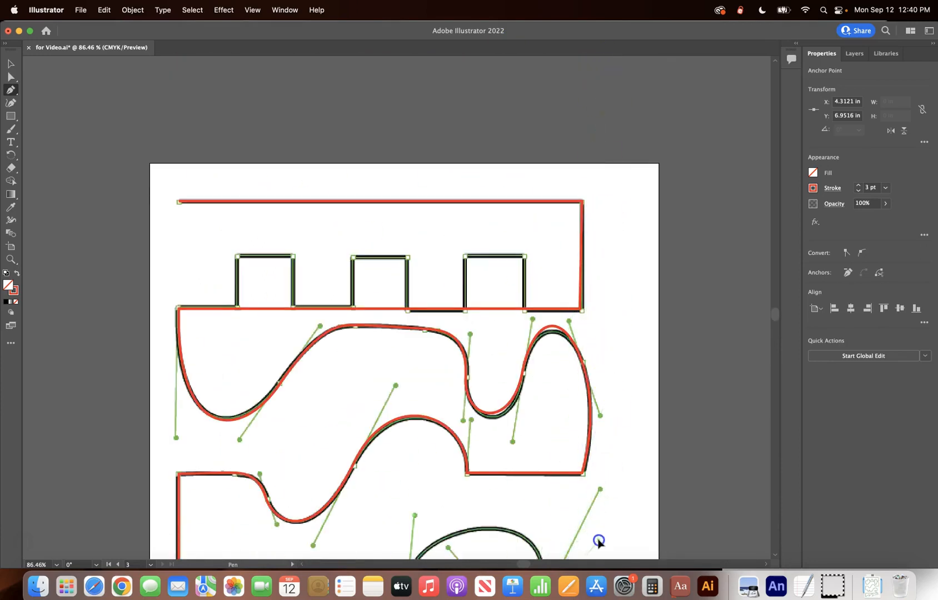
left_click_drag(600, 556, 493, 132)
scroll(493, 133, "up", 10)
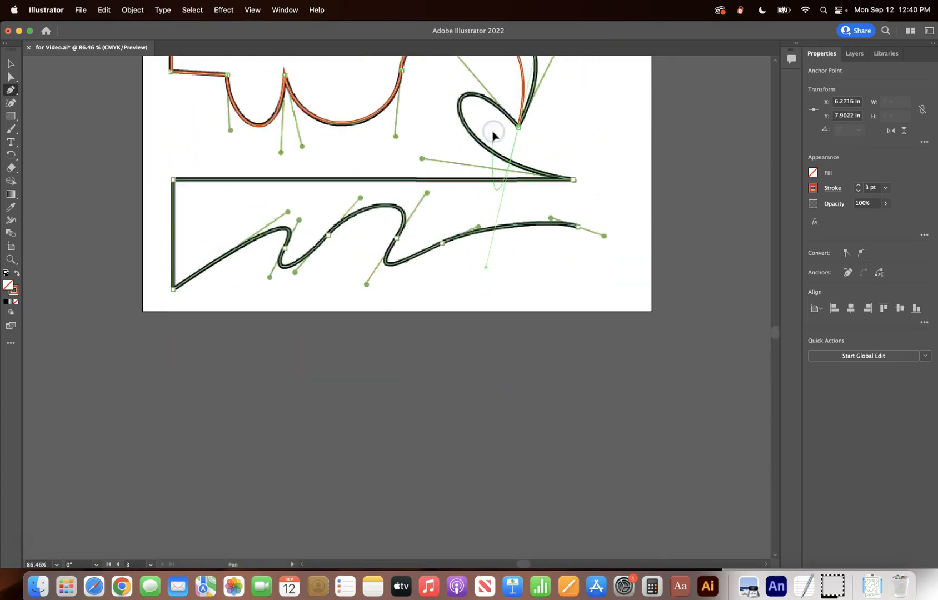
key("super+z")
Step: Trace the large arch to its pointed corner and the hooked curve to the tip at the right, making the tip a corner point
scroll(474, 159, "right", 3)
scroll(474, 160, "right", 3)
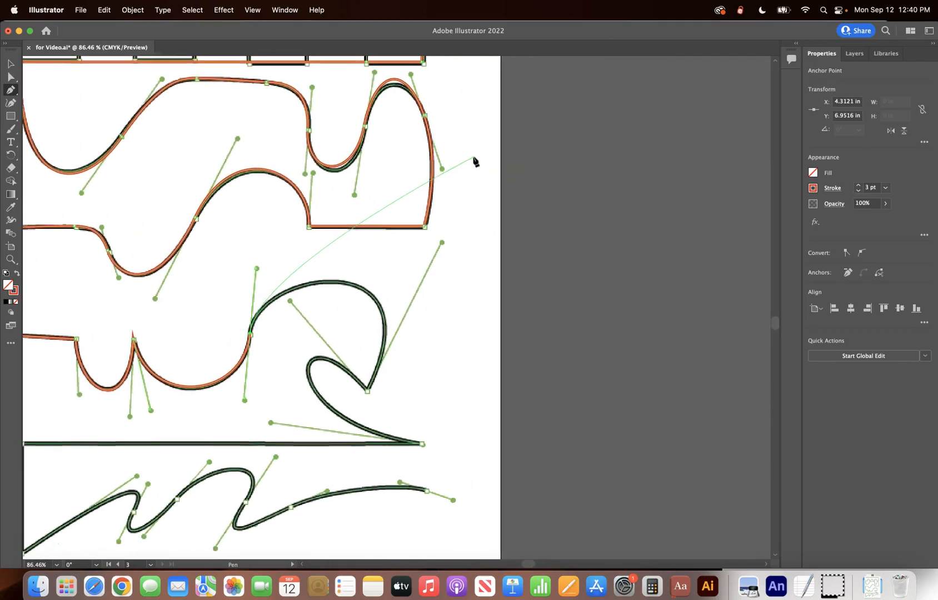
left_click(367, 396)
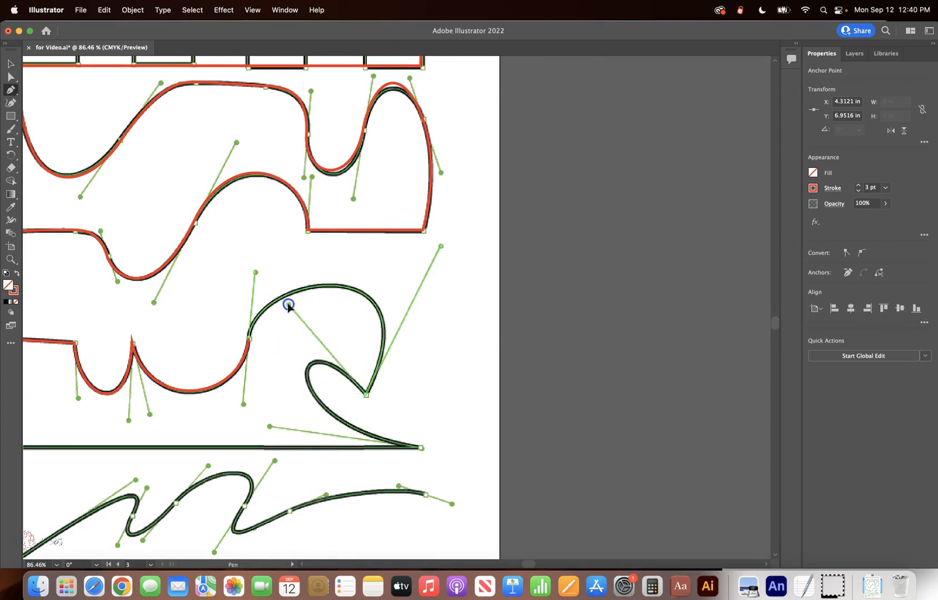
left_click_drag(288, 304, 421, 448)
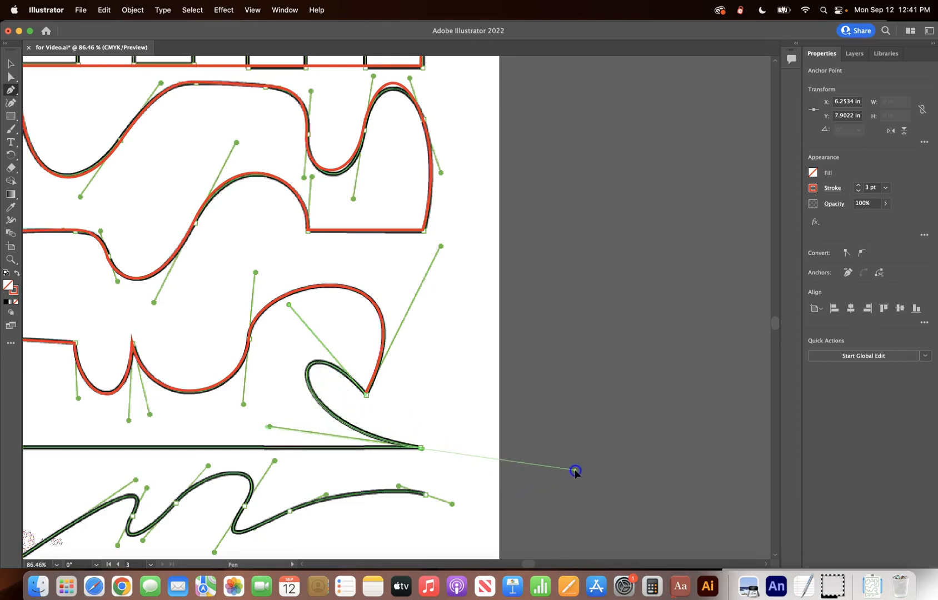
left_click(421, 447)
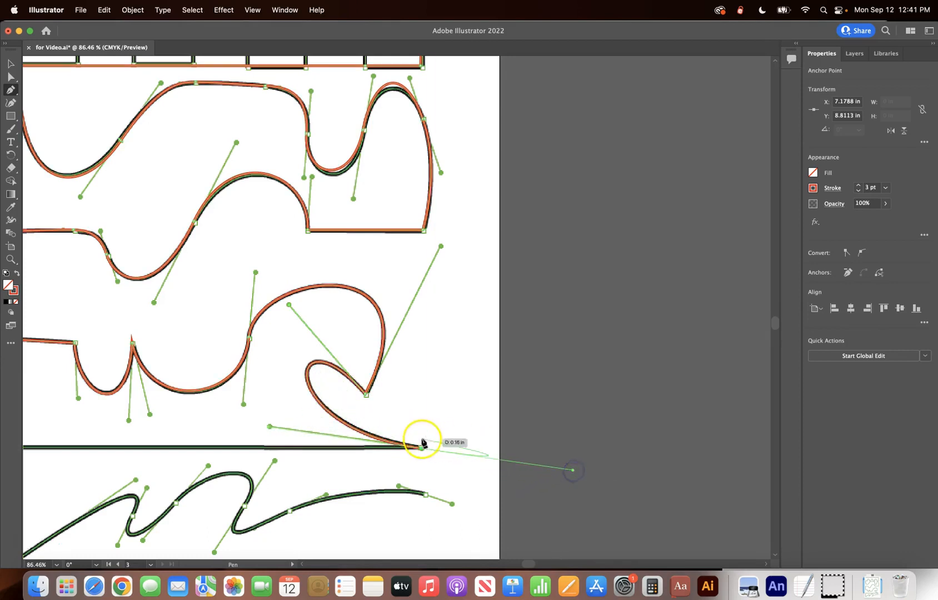
Step: Trace the long straight line to the left edge and down to the maze's bottom-left corner, pulling a handle toward the wavy line
scroll(421, 447, "left", 5)
scroll(421, 447, "down", 2)
left_click(170, 392)
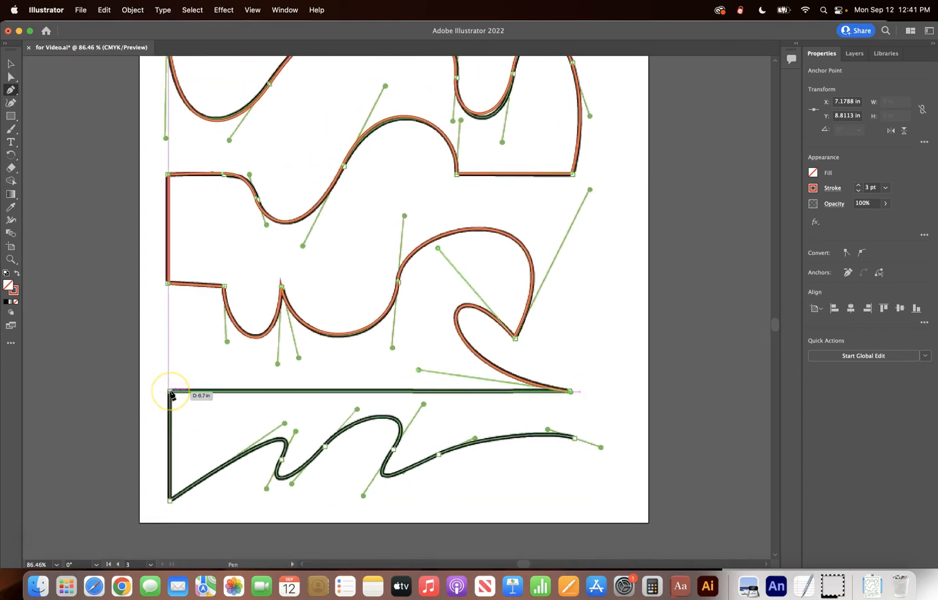
left_click(170, 500)
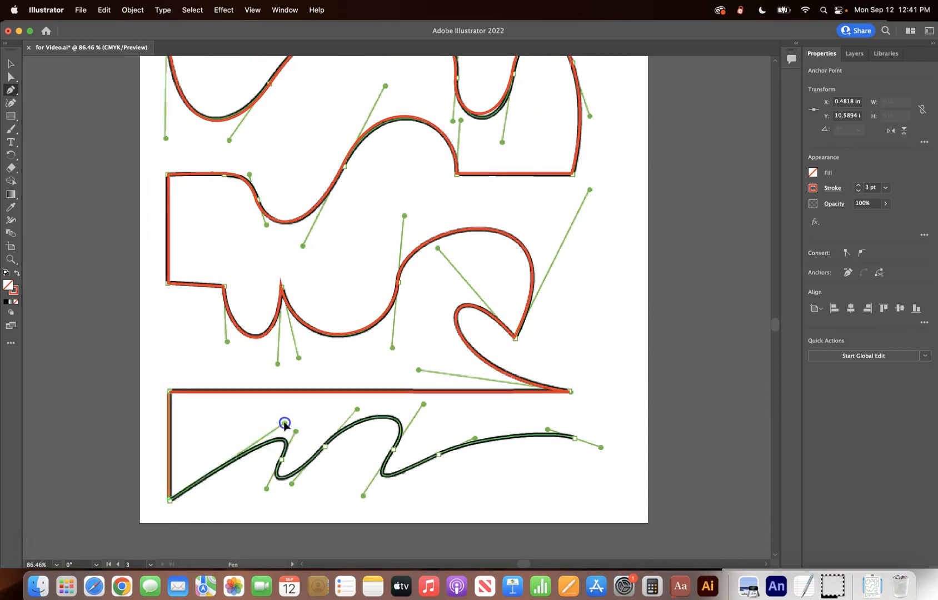
Step: Trace the bottom row's first hump and valley from the maze's lower-left corner, reshaping the opening curve to match the guide handles
left_click_drag(281, 460, 295, 432)
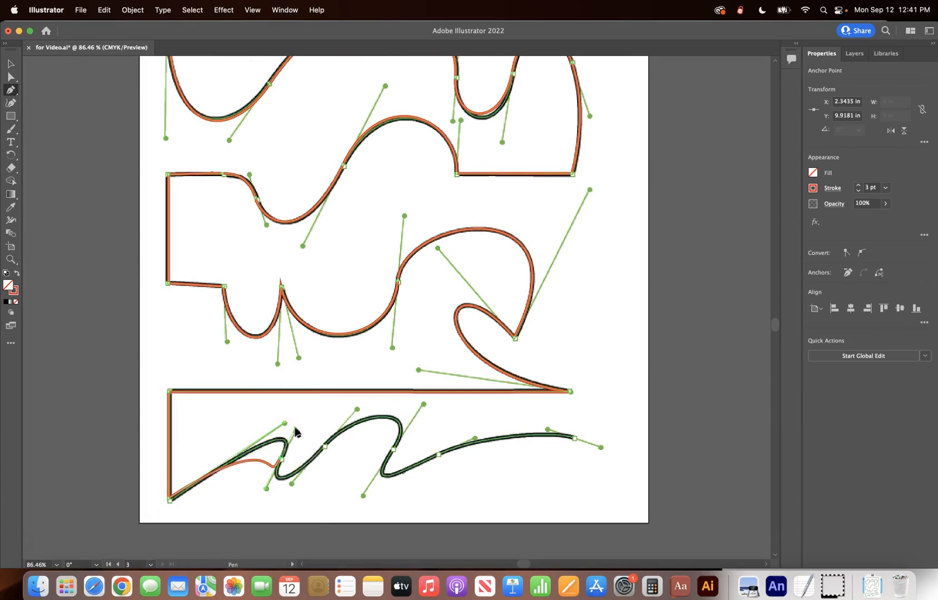
key("super+z")
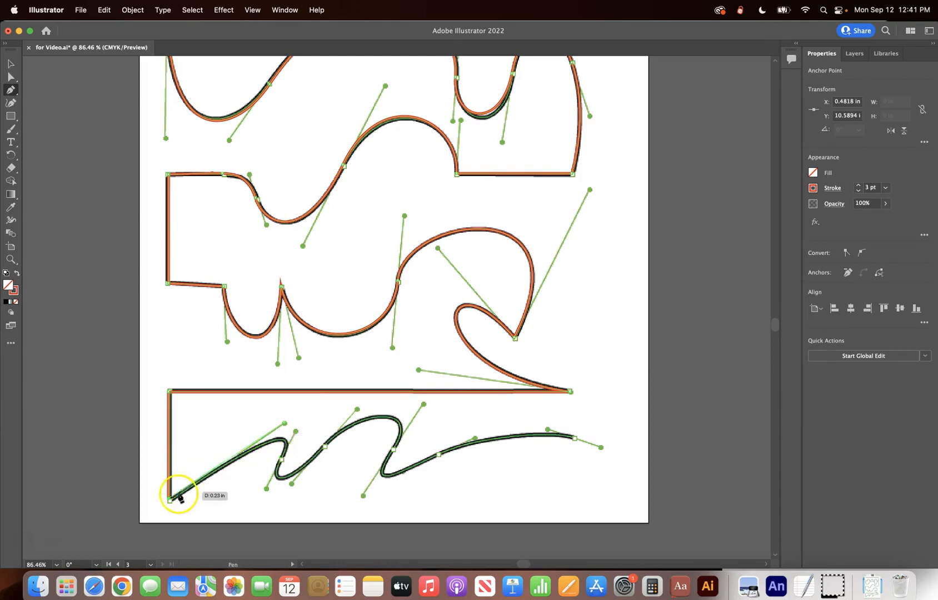
left_click_drag(169, 500, 285, 423)
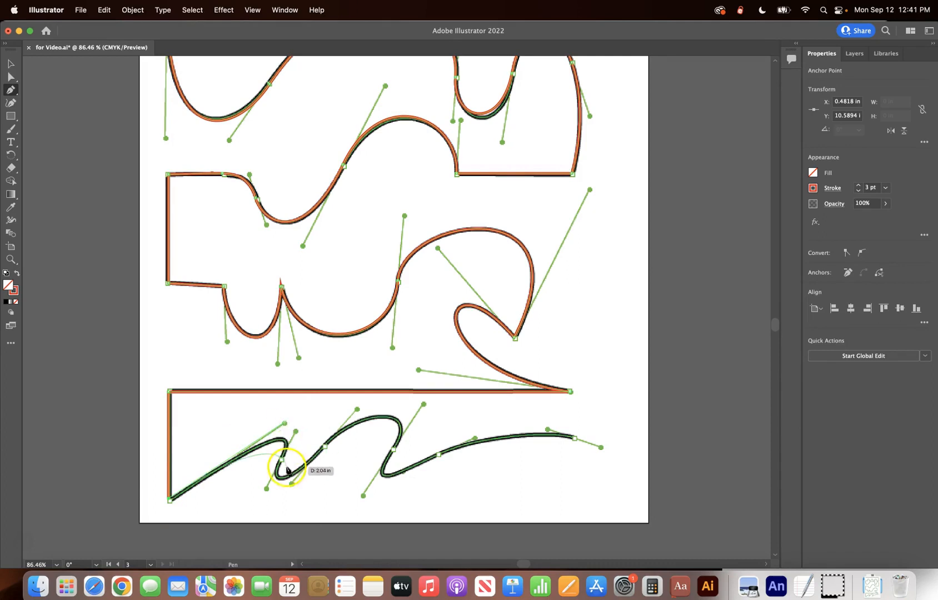
left_click_drag(282, 459, 271, 479)
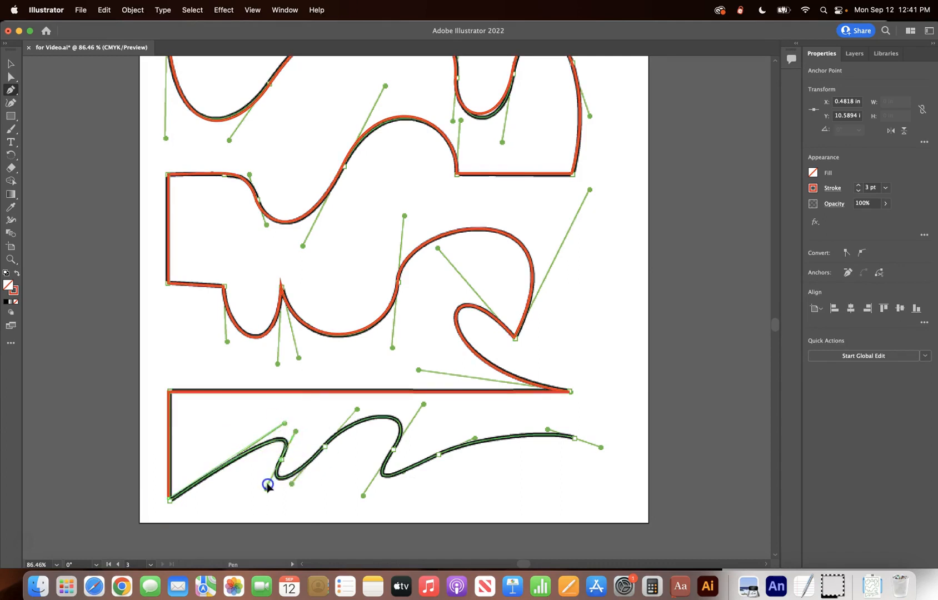
left_click_drag(266, 490, 266, 490)
left_click_drag(303, 461, 357, 409)
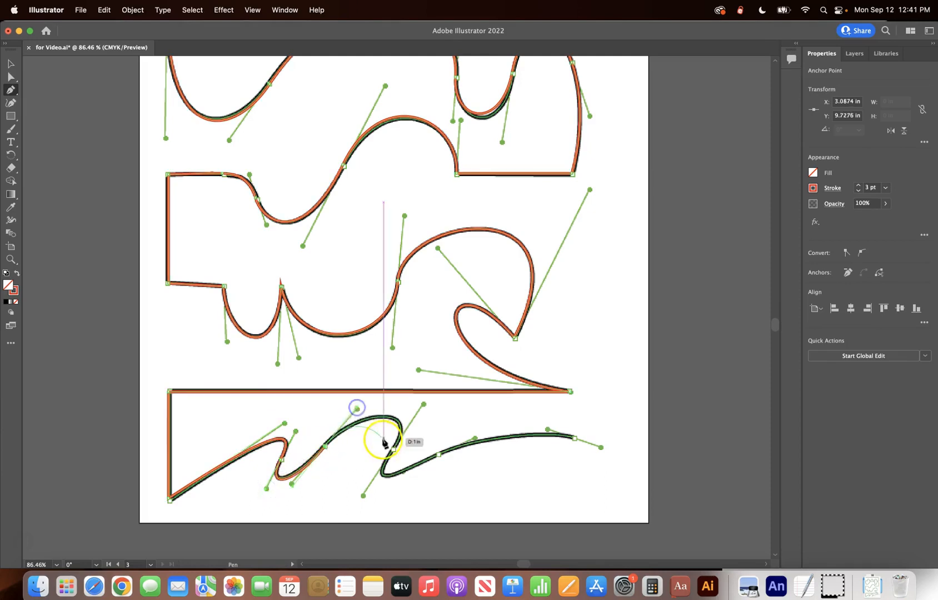
Step: Trace the bottom row's second hump and valley and the long gentle curve to the maze's end point
left_click_drag(393, 449, 362, 496)
left_click_drag(439, 455, 459, 448)
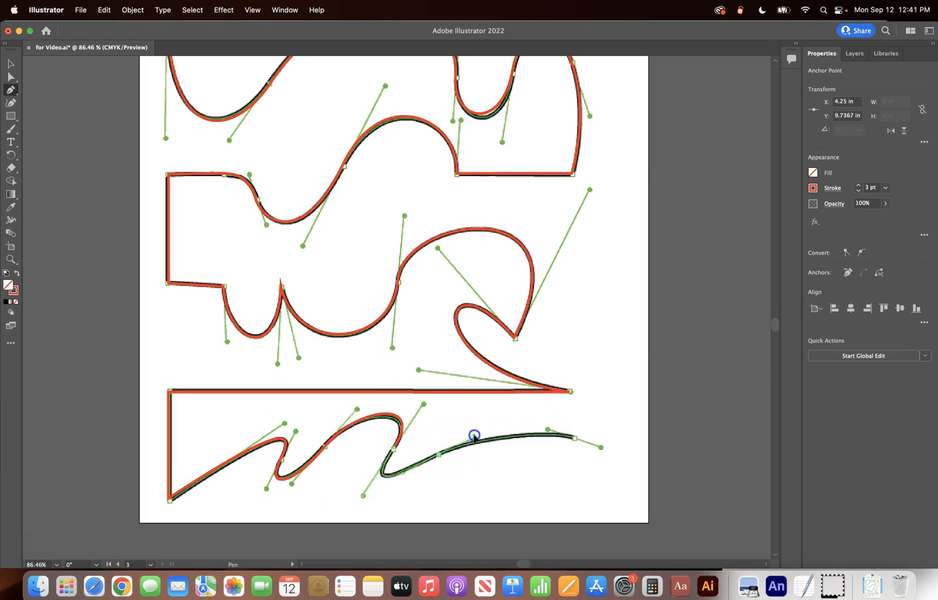
left_click_drag(573, 436, 574, 440)
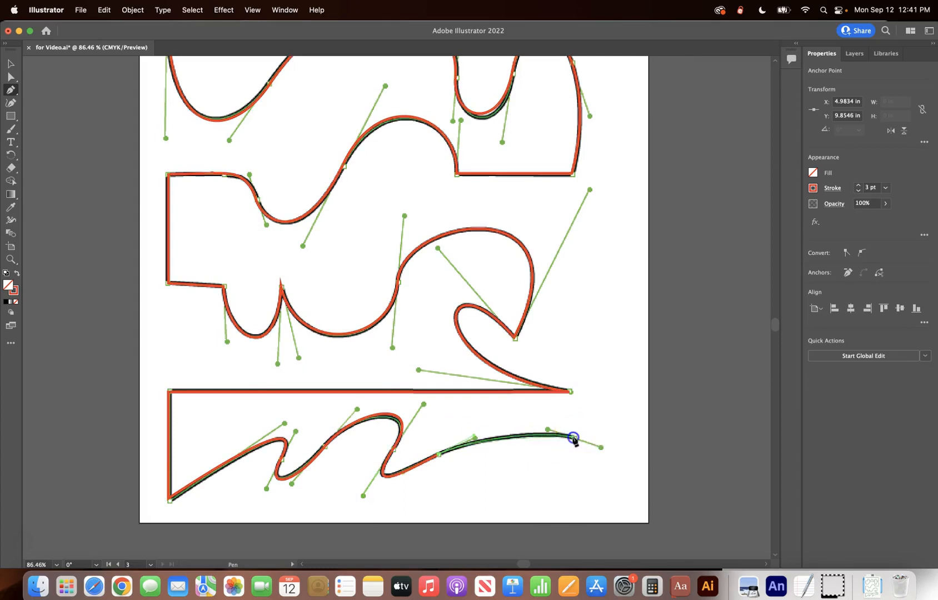
left_click(602, 448)
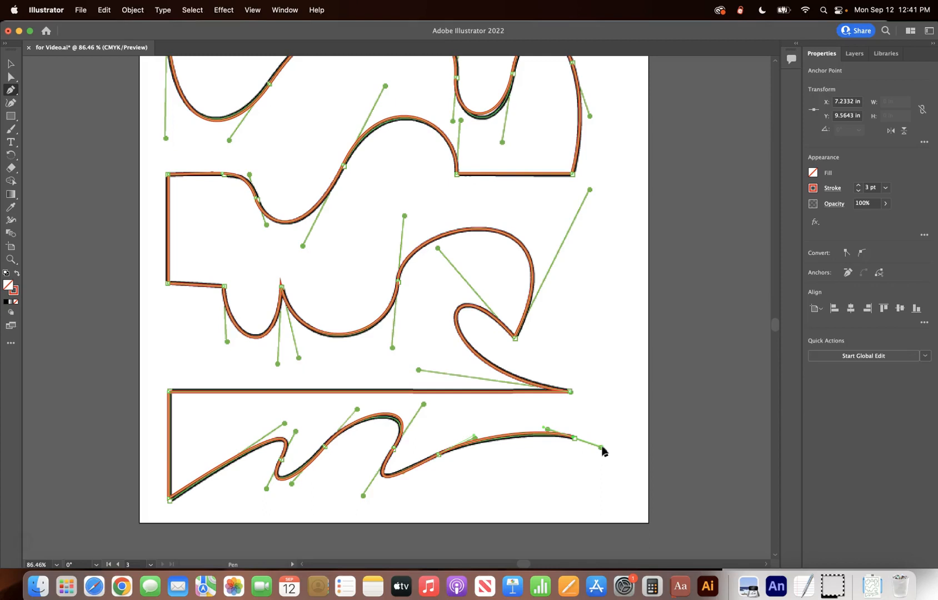
Step: Hide the photo layer to check the whole traced red path by itself
key("super+minus")
key("super+minus")
key("super+minus")
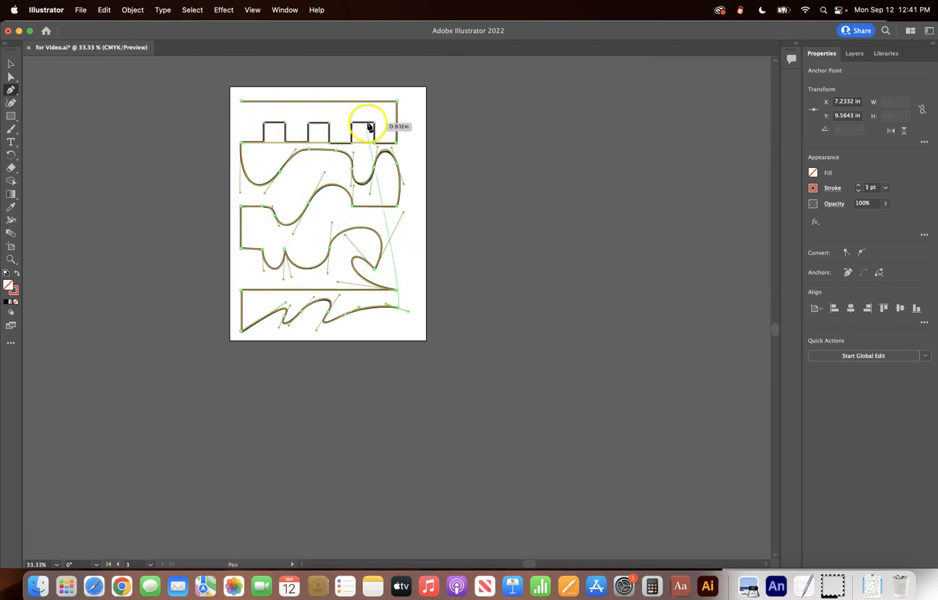
left_click(855, 54)
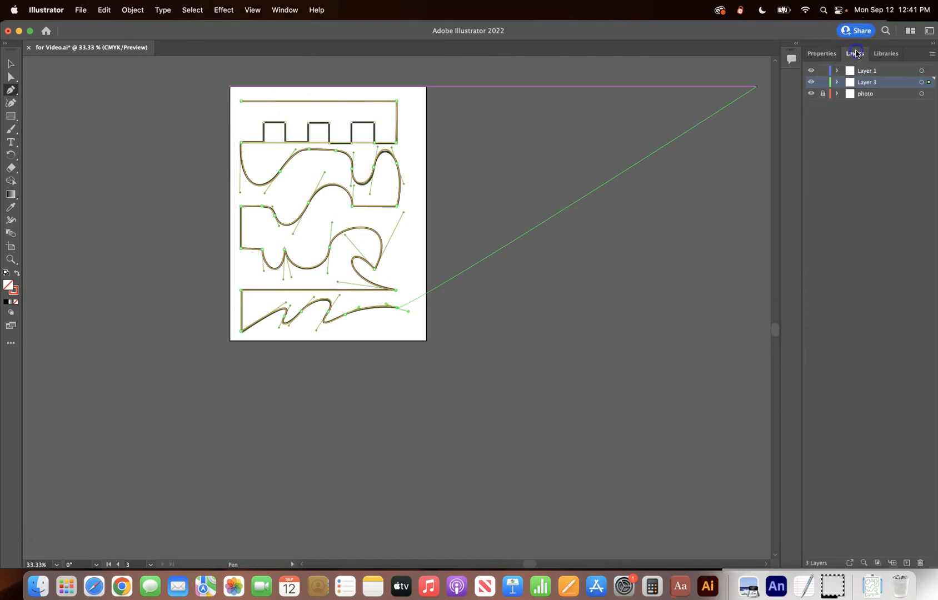
left_click(811, 93)
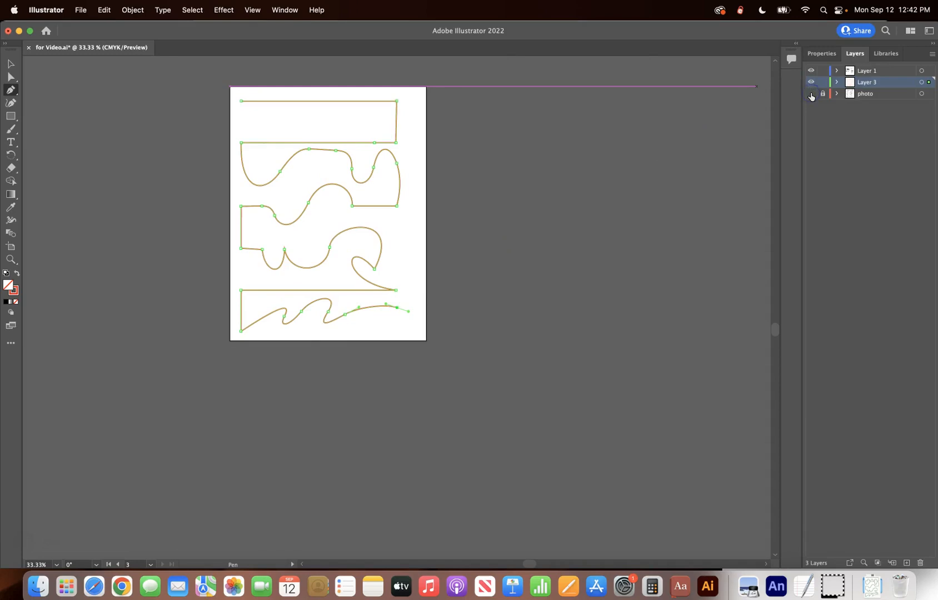
Step: Lock Layer 3, add a new layer above it, and show the photo layer again
left_click(823, 82)
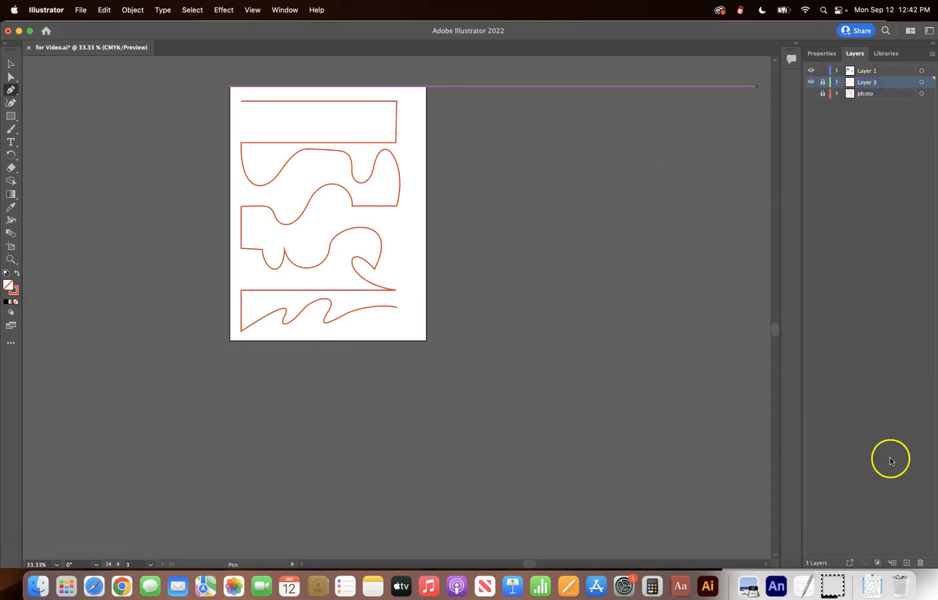
left_click(907, 563)
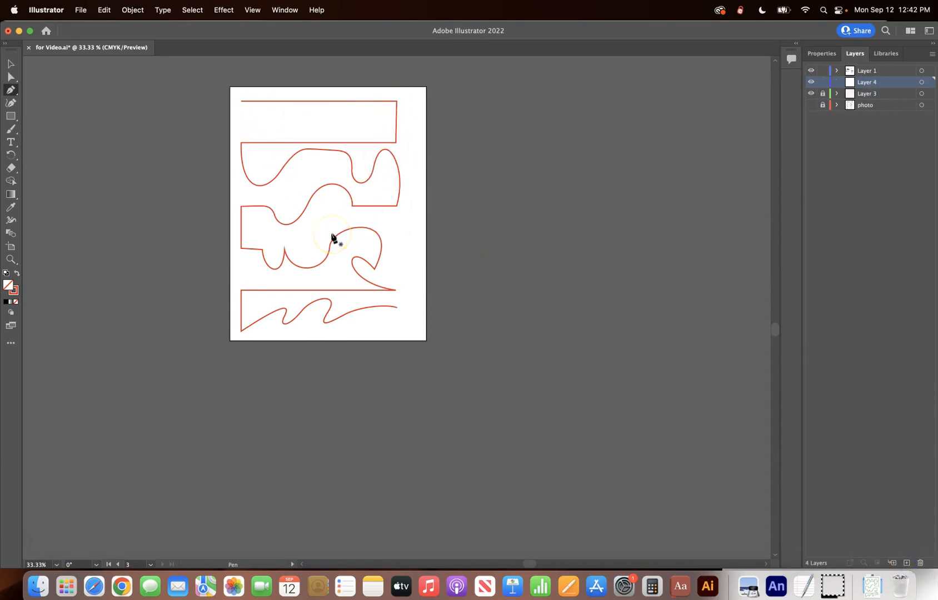
left_click(812, 105)
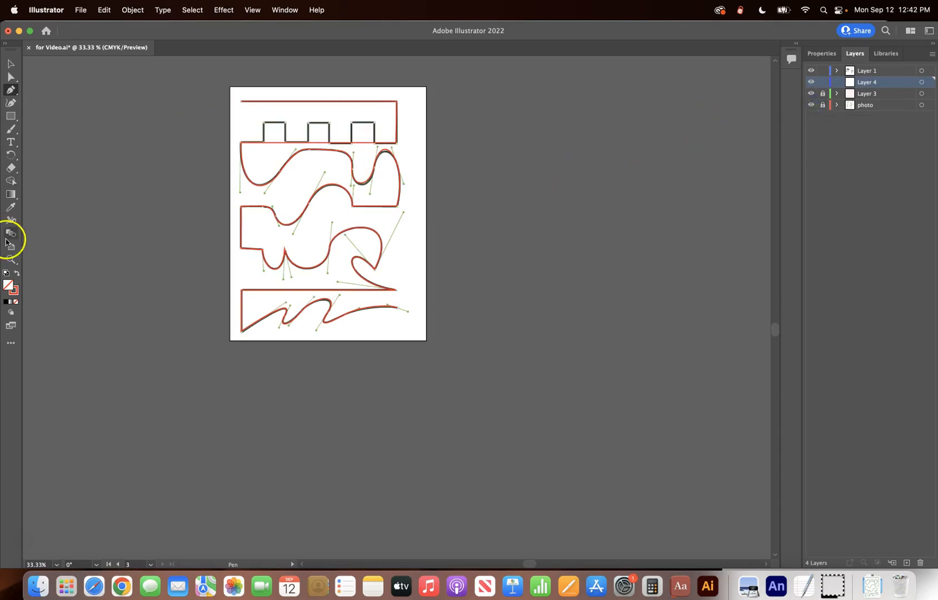
Step: Unlock Layer 3 and shift the anchor between the second row's first valley and hump down and right with Direct Selection
left_click(11, 259)
left_click_drag(216, 132, 278, 347)
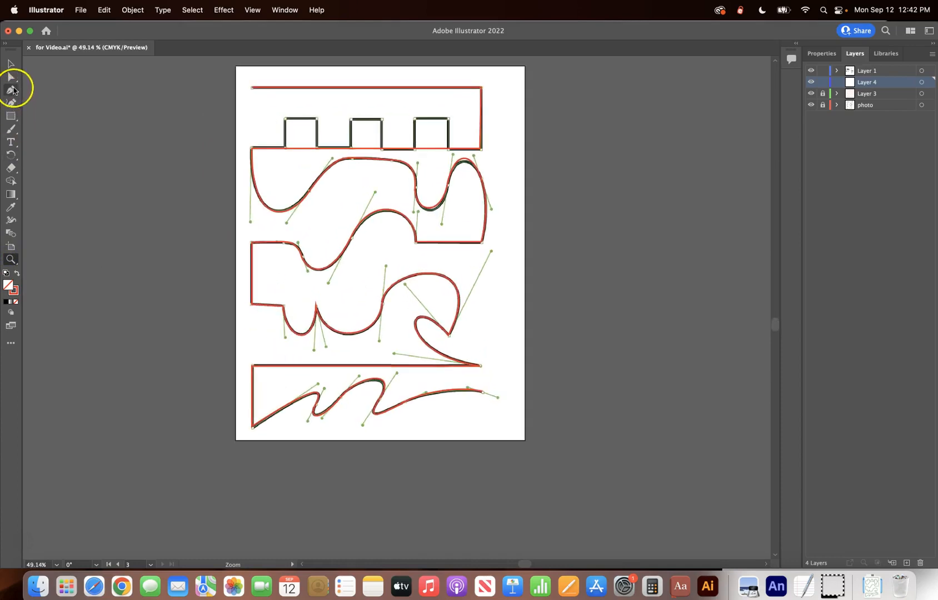
left_click(10, 77)
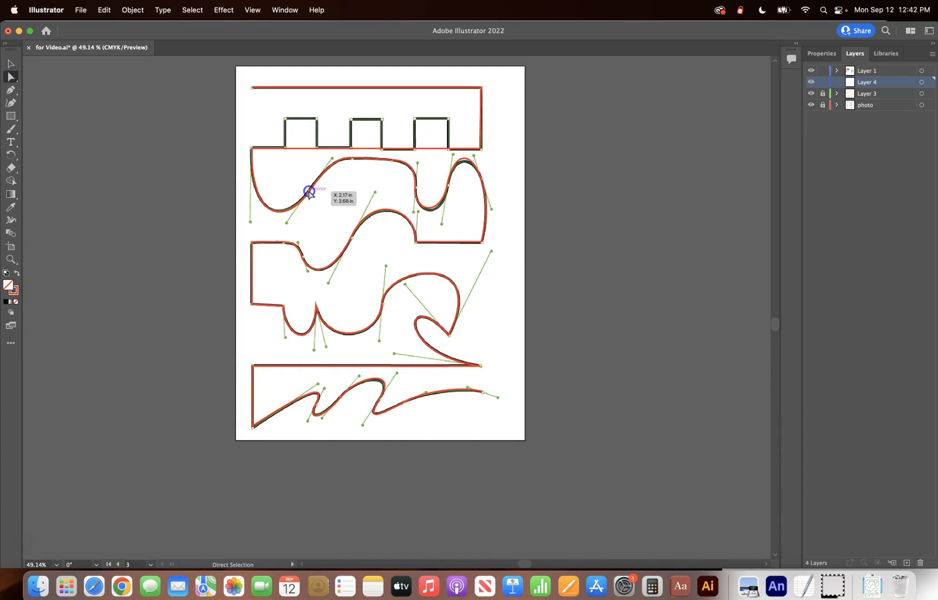
left_click_drag(310, 191, 329, 206)
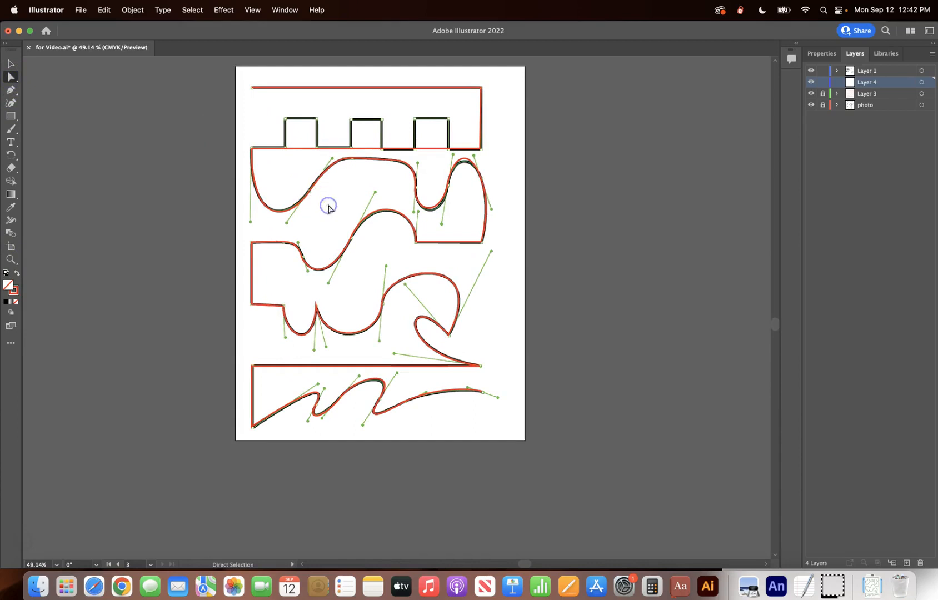
left_click(823, 94)
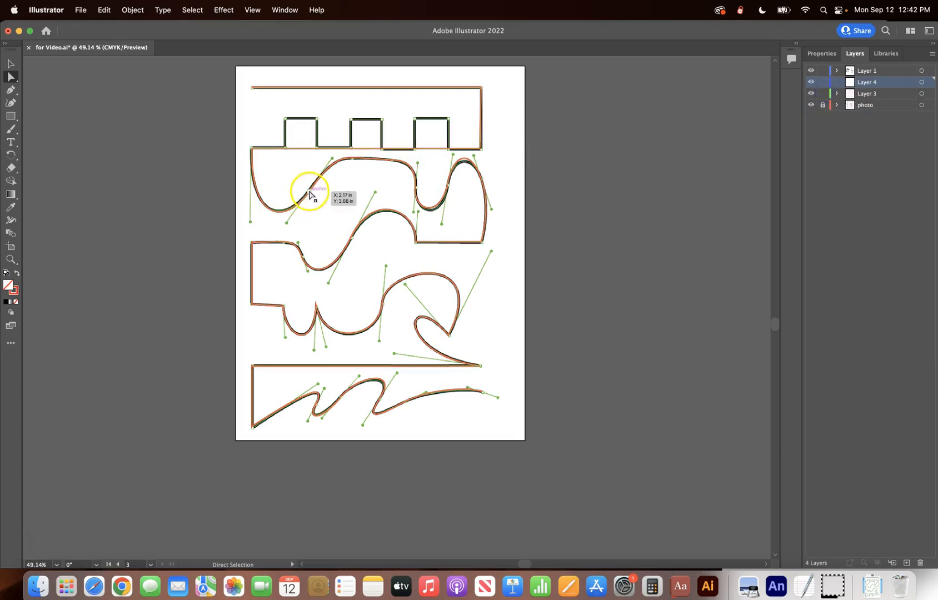
left_click_drag(310, 194, 330, 208)
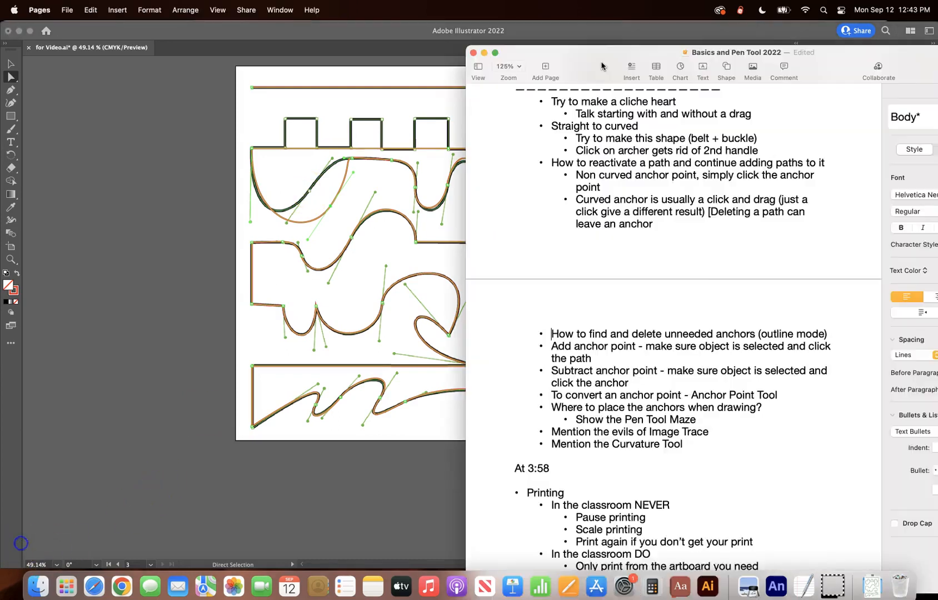
Step: Move the Pages notes window off the artwork, review the practice shapes on the artboards, and switch back to Illustrator
left_click_drag(605, 65, 798, 178)
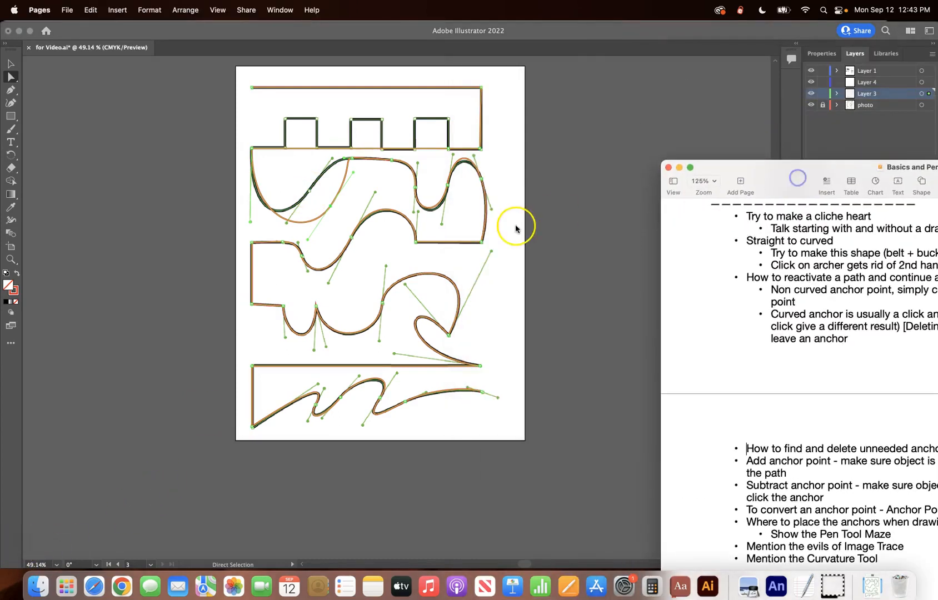
scroll(517, 228, "up", 3)
scroll(515, 228, "up", 15)
scroll(515, 227, "right", 6)
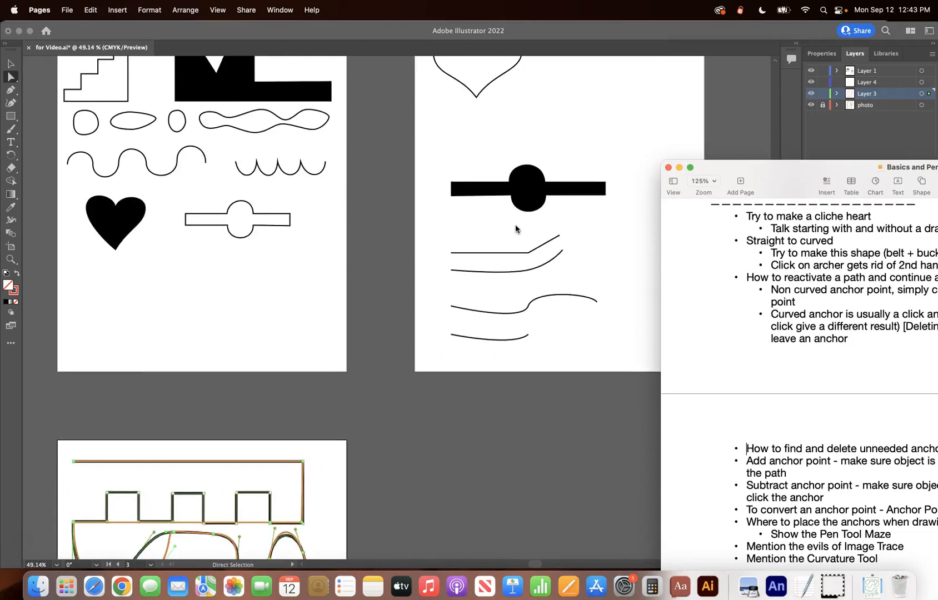
scroll(516, 228, "down", 5)
scroll(515, 228, "left", 3)
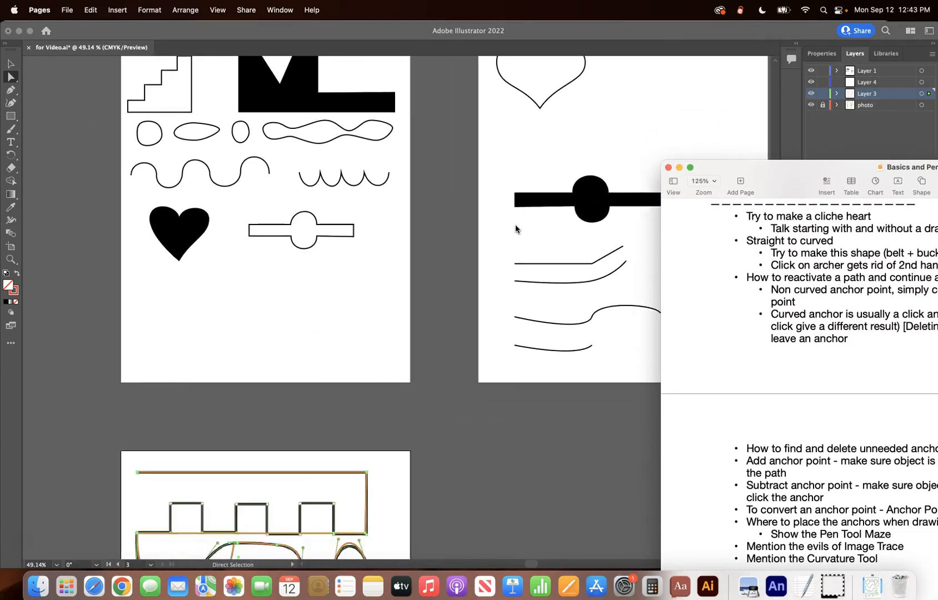
scroll(515, 228, "down", 5)
scroll(515, 228, "left", 2)
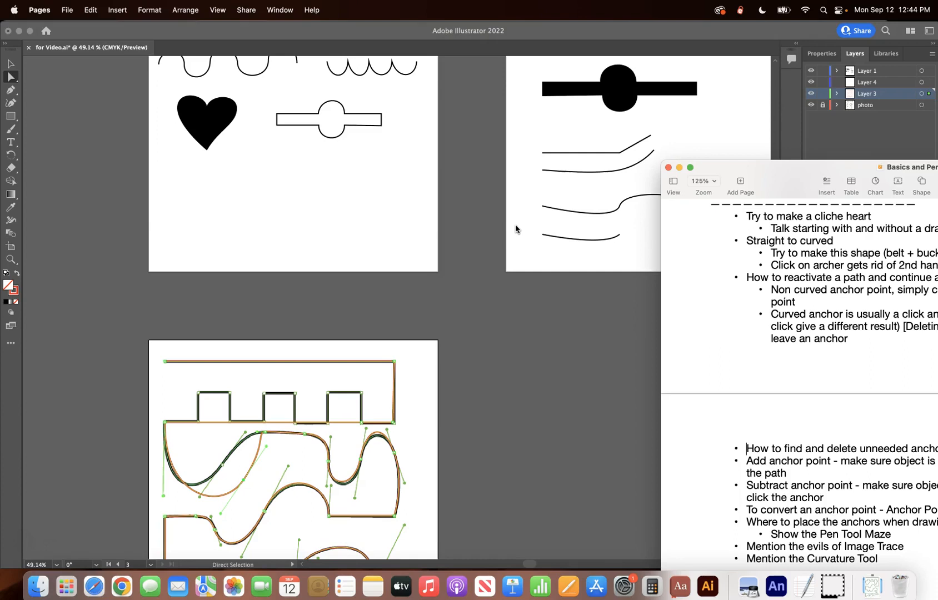
scroll(281, 166, "up", 5)
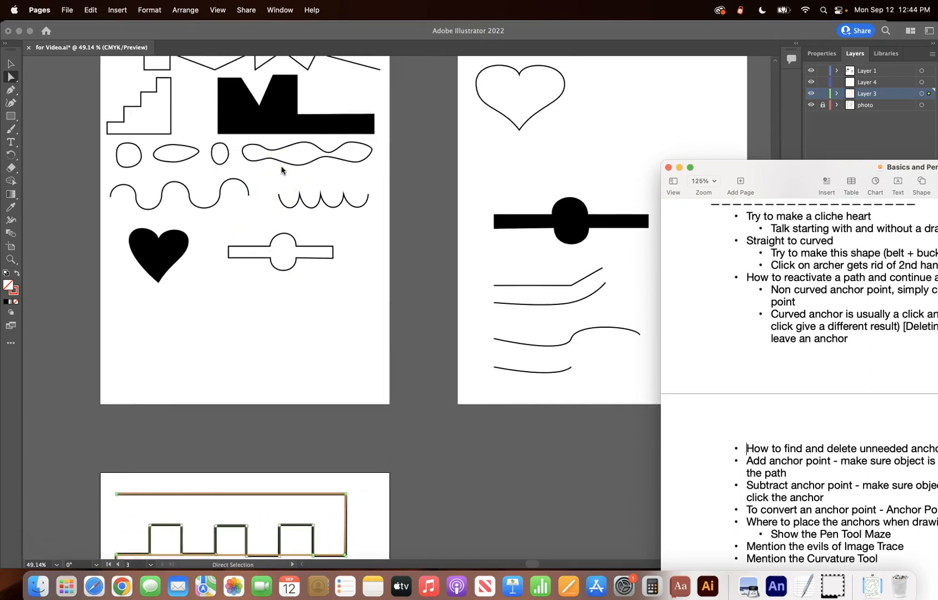
left_click(224, 322)
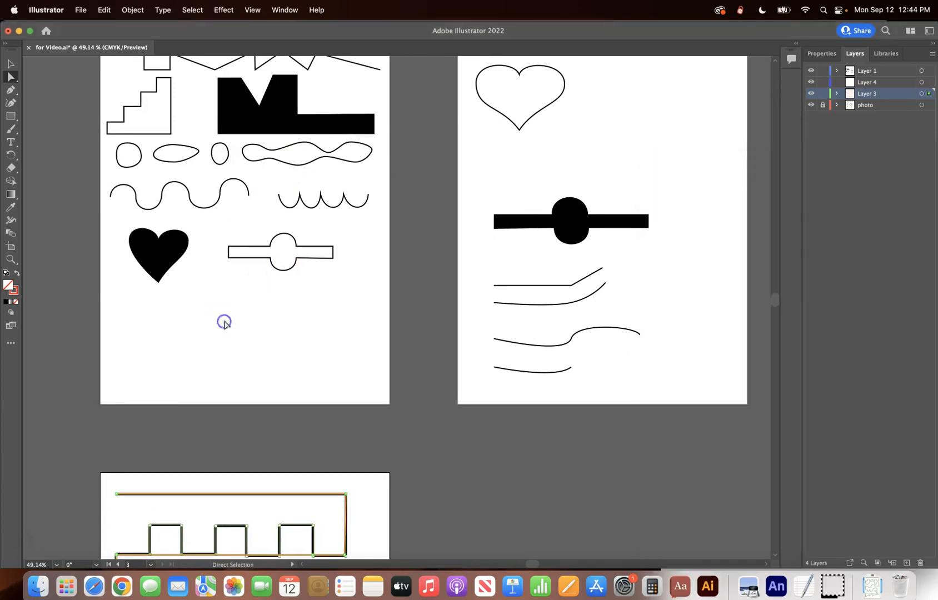
Step: Try the Curvature tool on the first artboard's belt-and-buckle outline and undo the edit
left_click(9, 105)
left_click(224, 374)
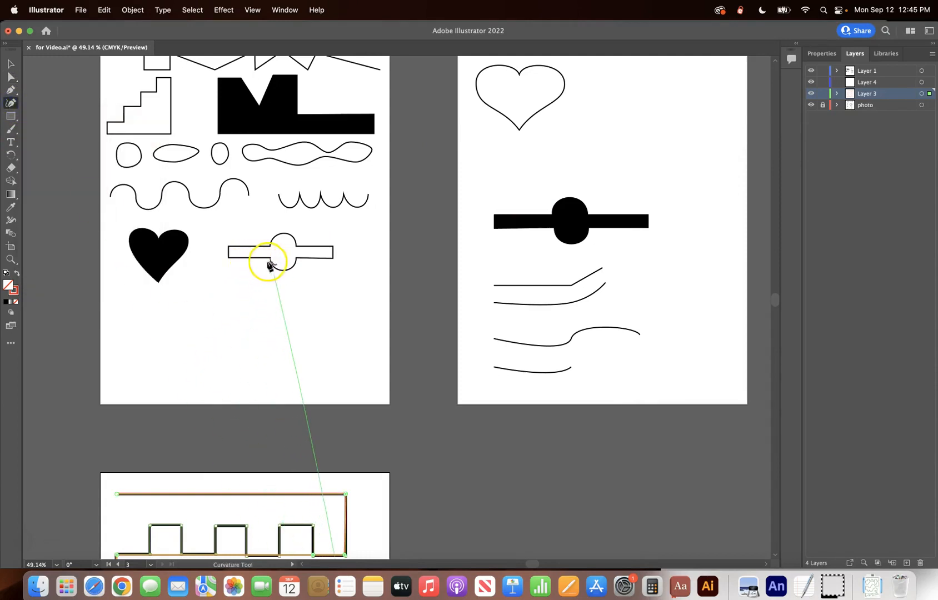
left_click(230, 258)
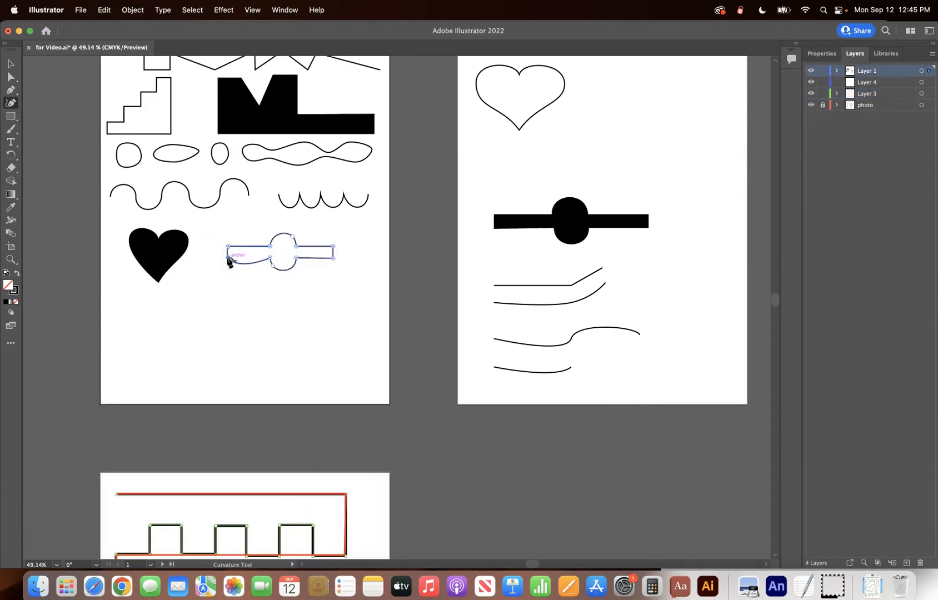
key("super+z")
Step: Lock all existing layers and add a new layer on top of them
left_click_drag(823, 93, 823, 71)
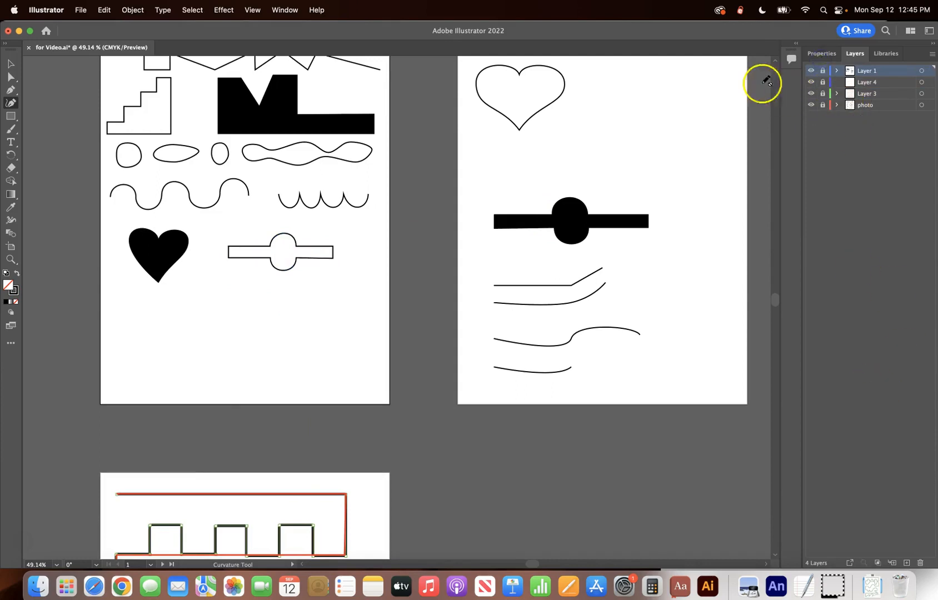
left_click_drag(721, 34, 689, 34)
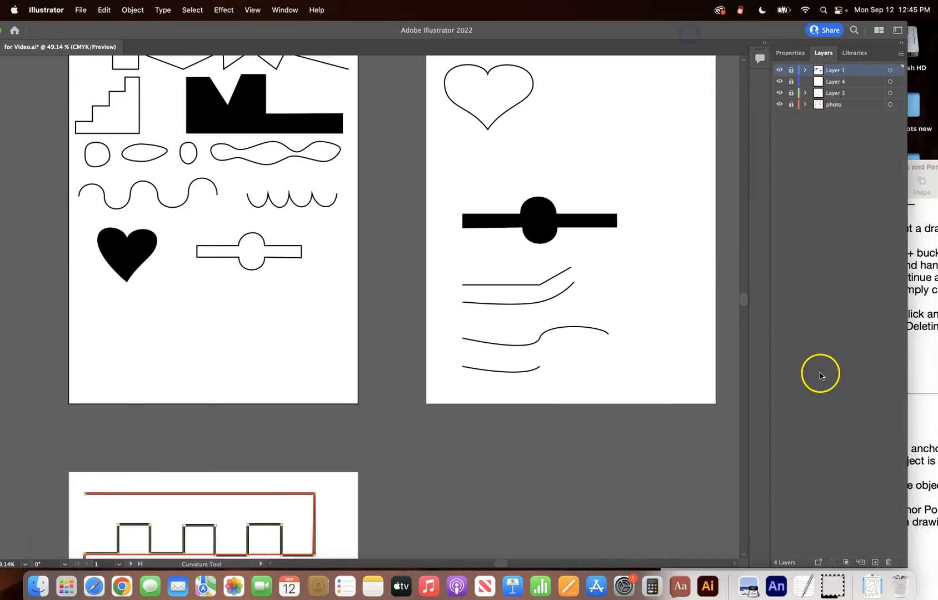
left_click(876, 563)
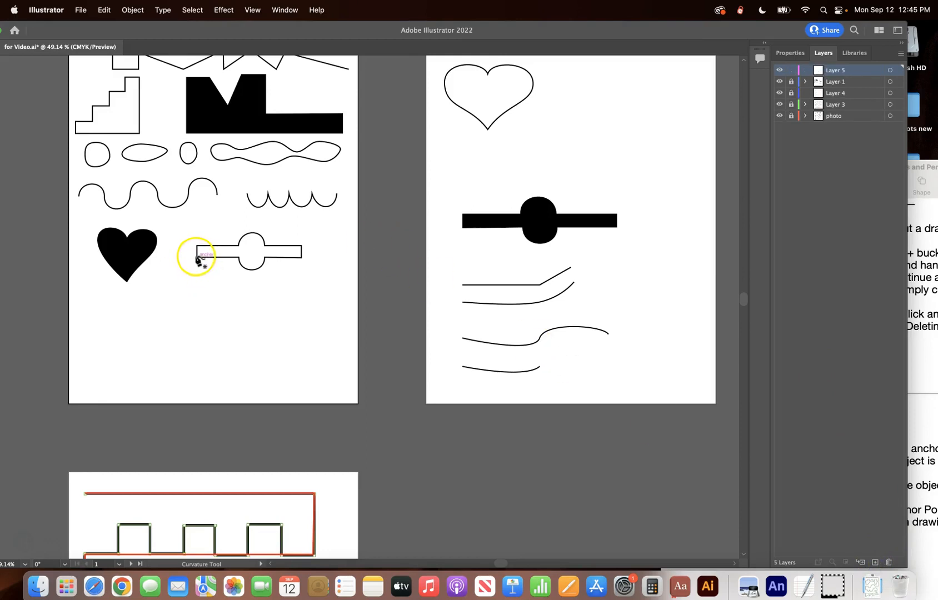
Step: Draw a zigzag of four straight segments with corner points using the Curvature tool, in the blank area below the heart
left_click(109, 341)
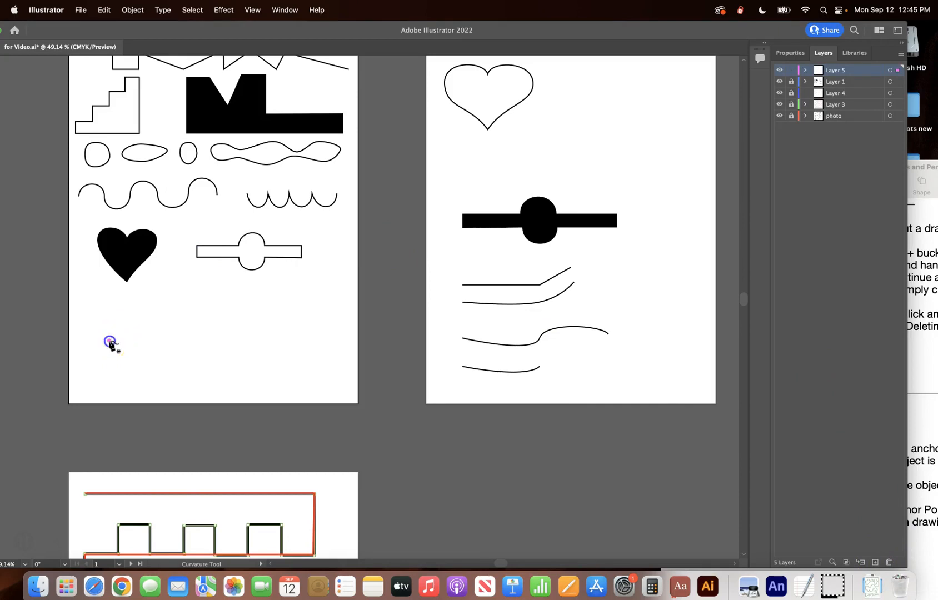
left_click_drag(160, 339, 178, 340)
left_click(178, 341)
left_click(178, 303)
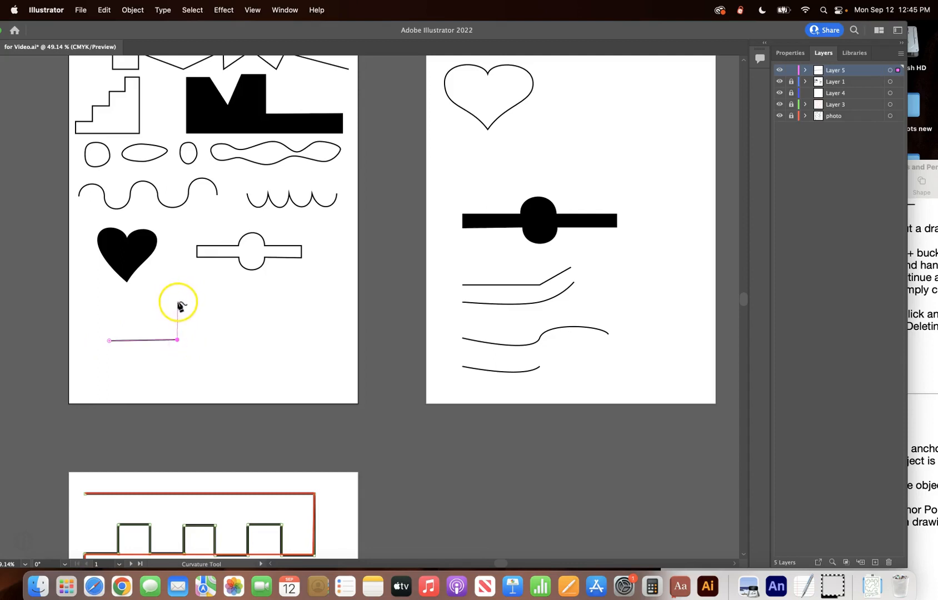
left_click(214, 351)
left_click(175, 377)
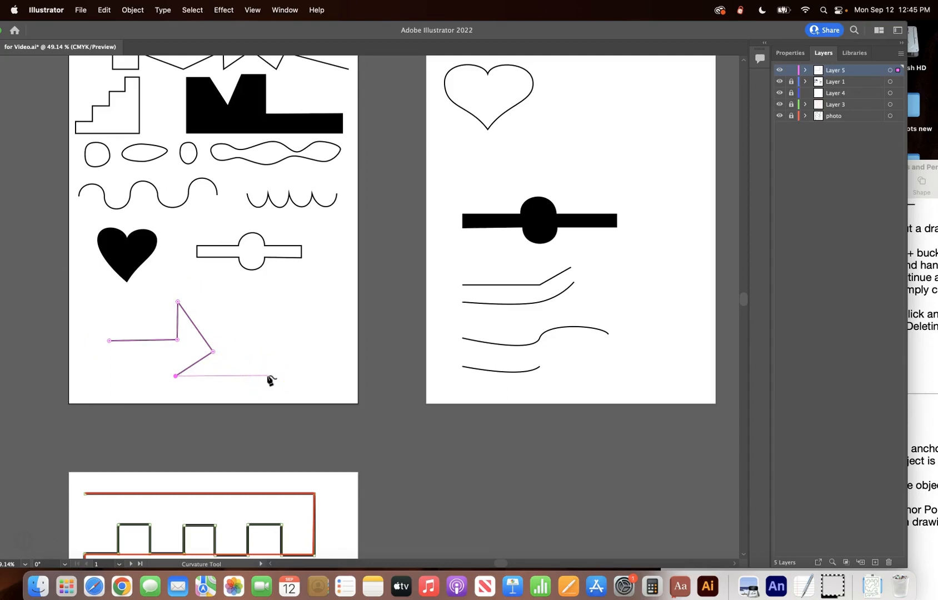
Step: Extend the zigzag with a straight segment, a semicircular arc and a final straight segment using the Curvature tool, and end the path
left_click(268, 377)
mouse_move(268, 377)
left_mouse_down()
mouse_move(278, 360)
mouse_move(278, 373)
left_mouse_up()
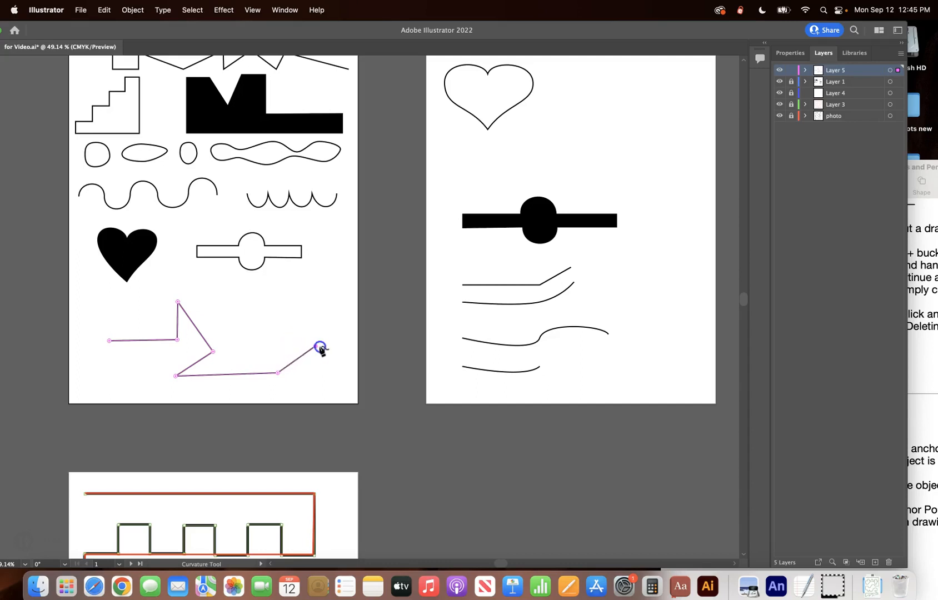
left_click(298, 346)
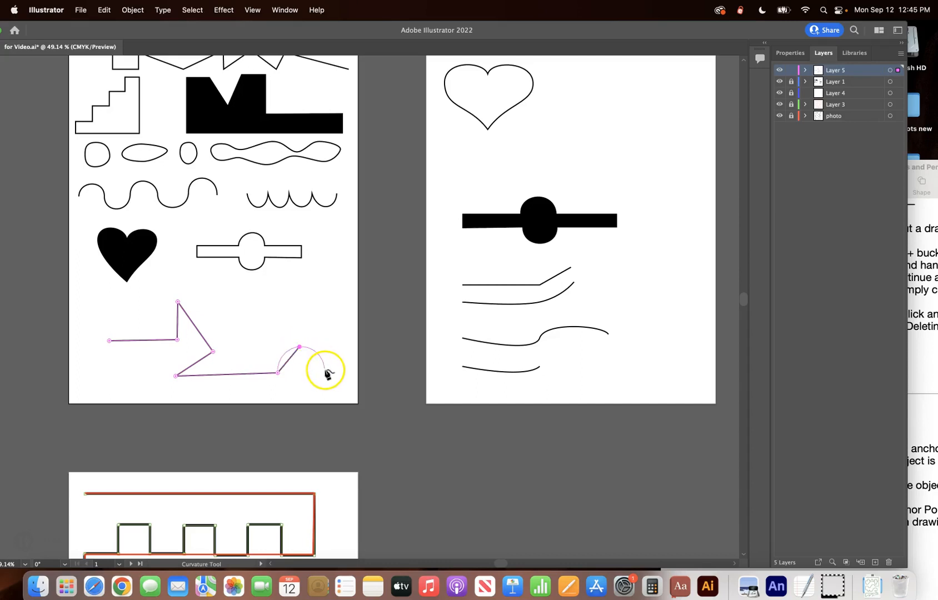
left_click(326, 371)
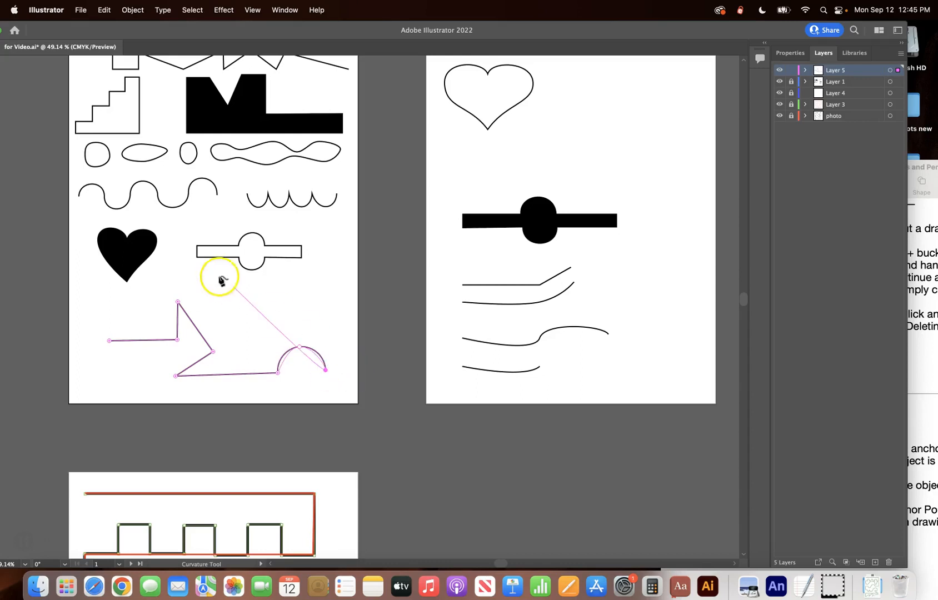
double_click(327, 370)
left_click(385, 369)
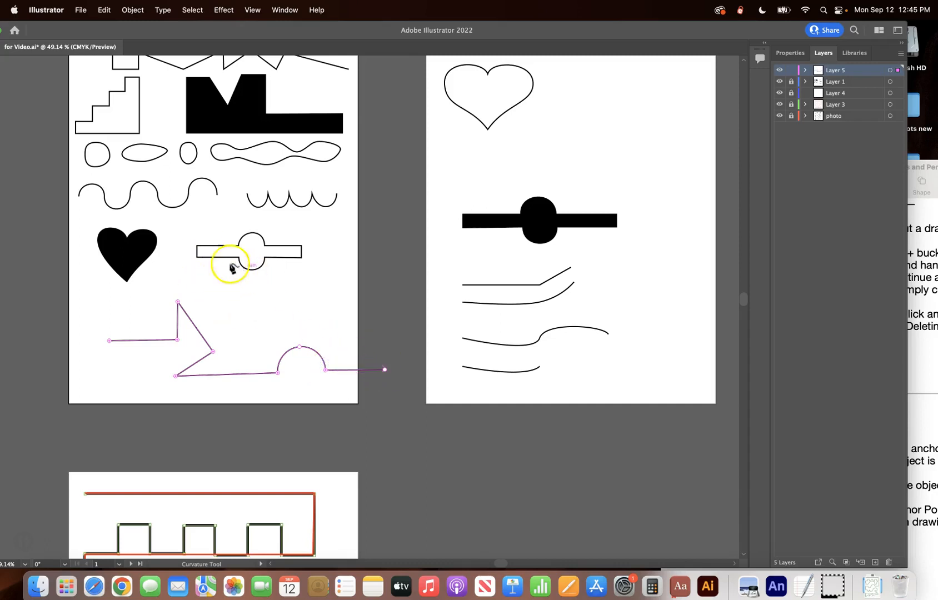
key("Escape")
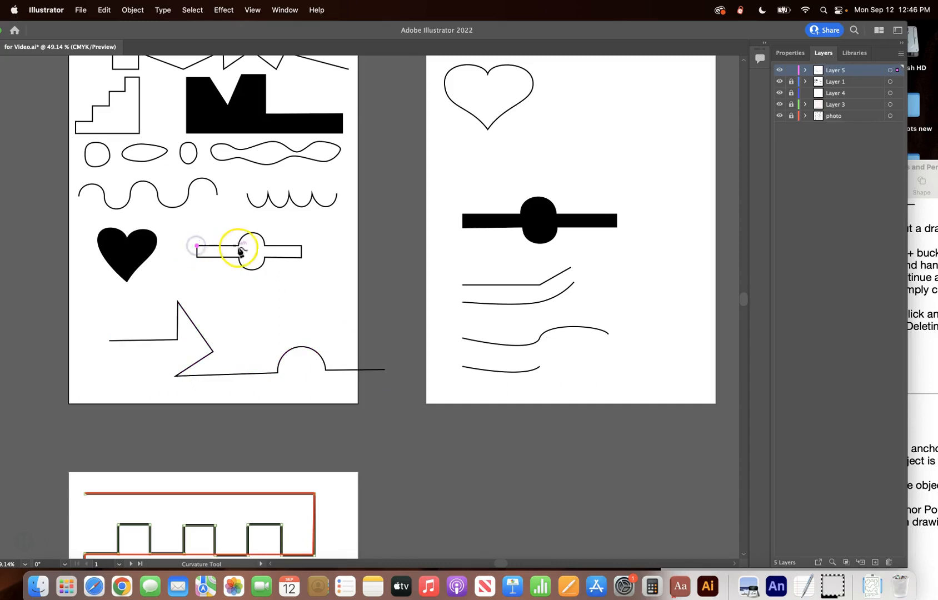
Step: Trace the belt-and-buckle outline beside the black heart with the Curvature tool, using corner points for the belt and smooth points for the buckle arcs
left_click(237, 246)
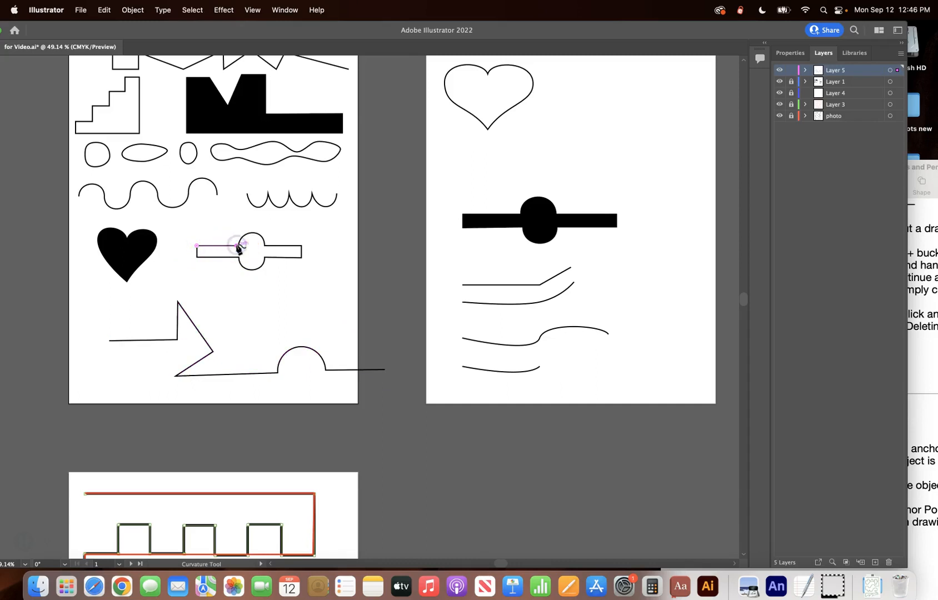
mouse_move(237, 246)
left_mouse_down()
mouse_move(246, 230)
mouse_move(238, 245)
left_mouse_up()
left_click_drag(253, 236, 267, 248)
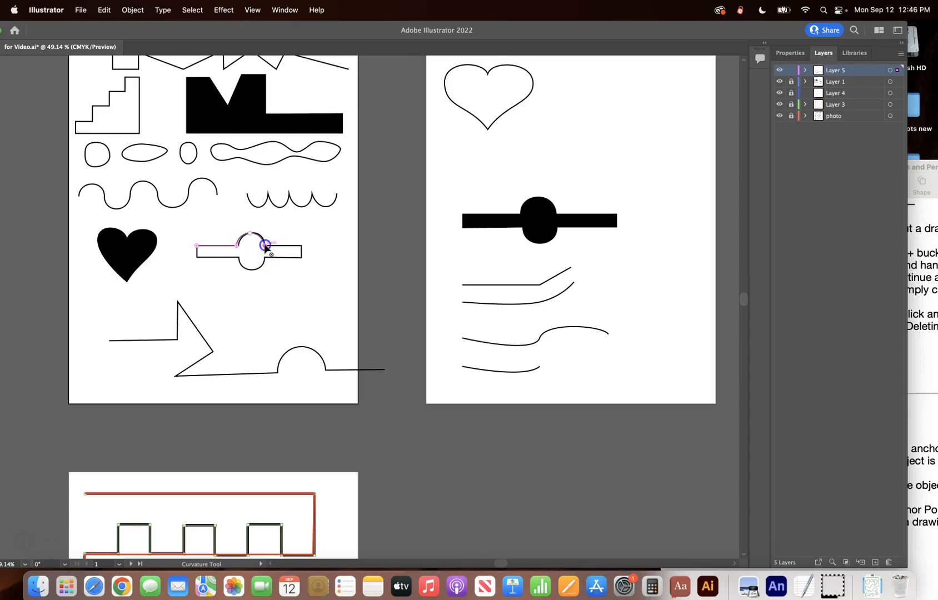
left_click(301, 246)
left_click(302, 257)
left_click(265, 257)
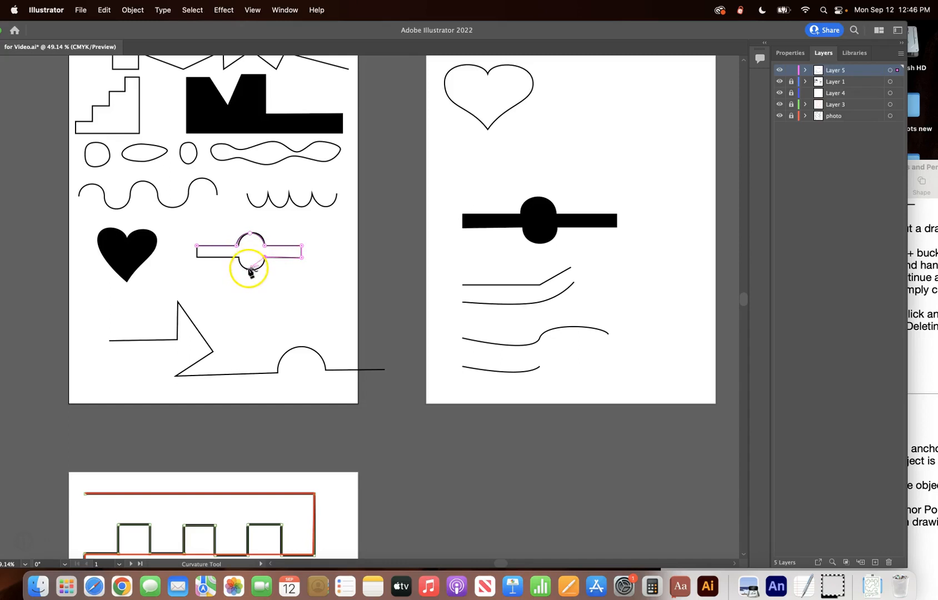
left_click(252, 270)
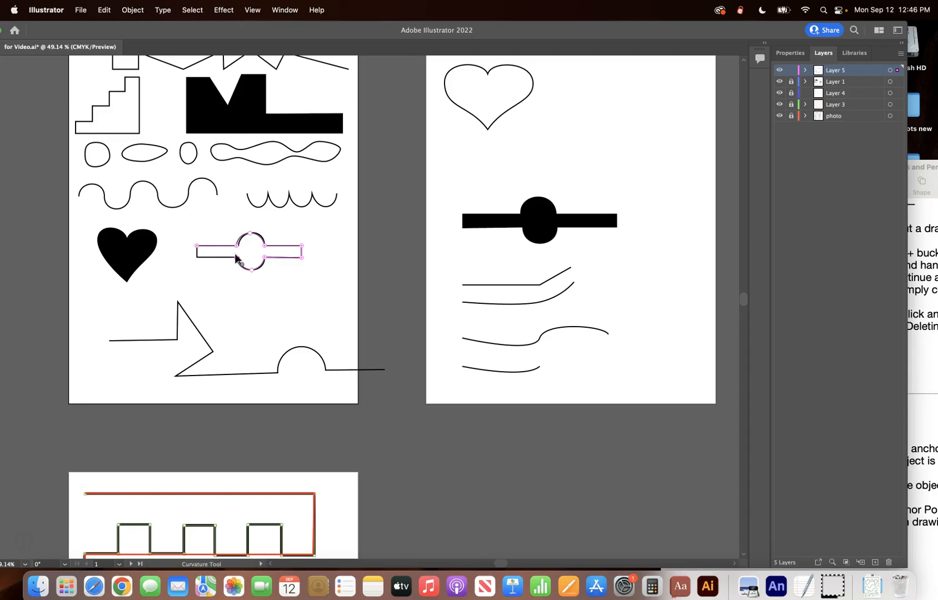
left_click(198, 258)
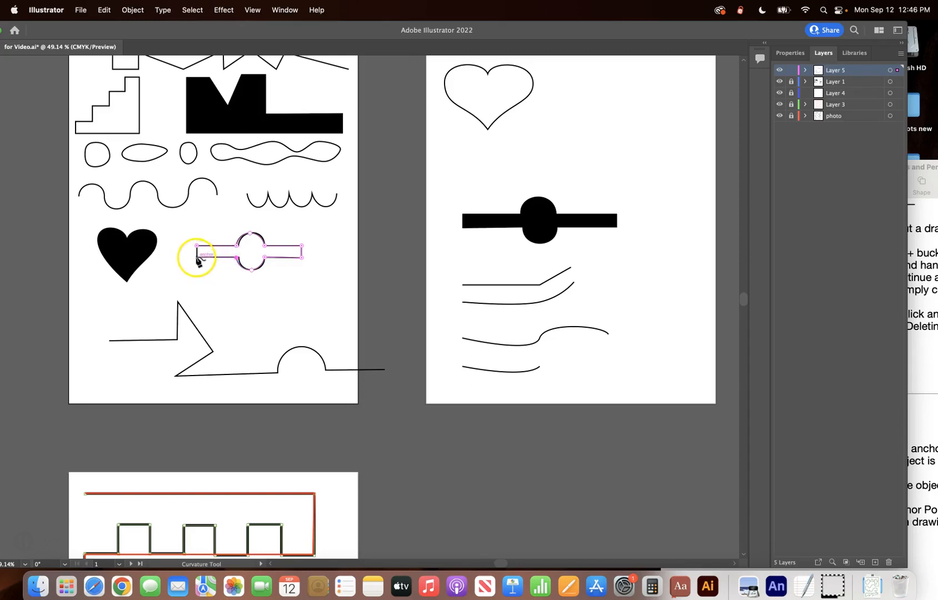